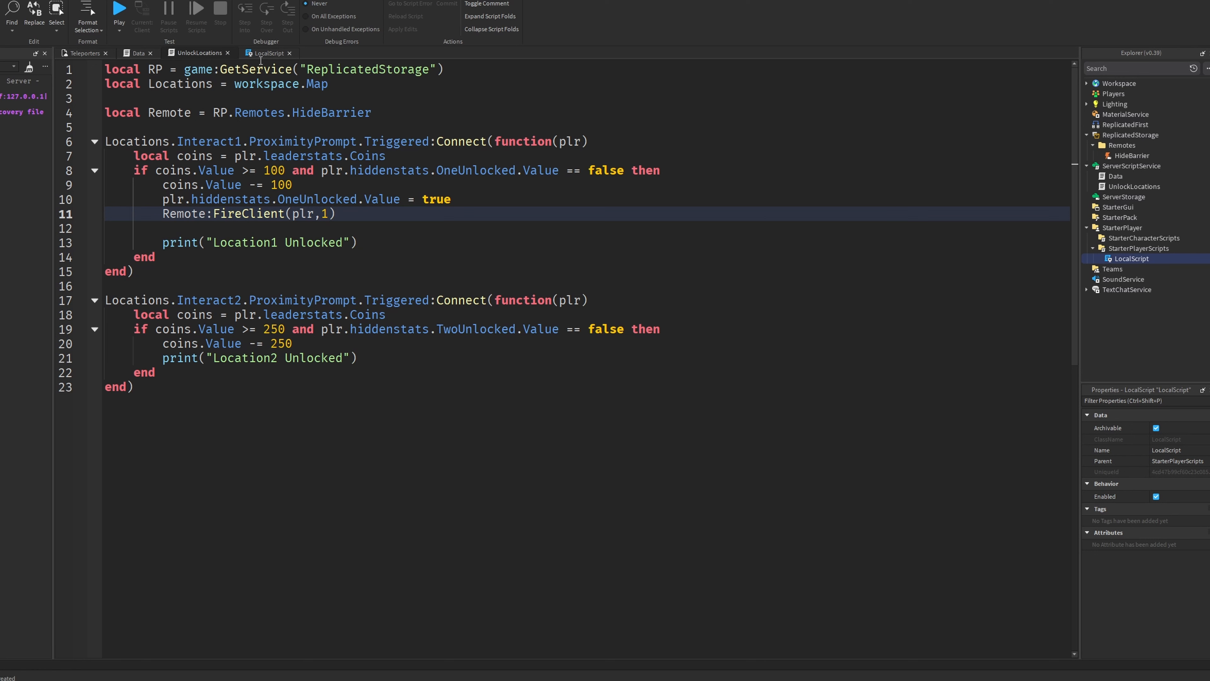
Step: Copy the ReplicatedStorage variable line from UnlockLocations into the empty LocalScript
{"action": "left_click", "coordinate": [261, 55]}
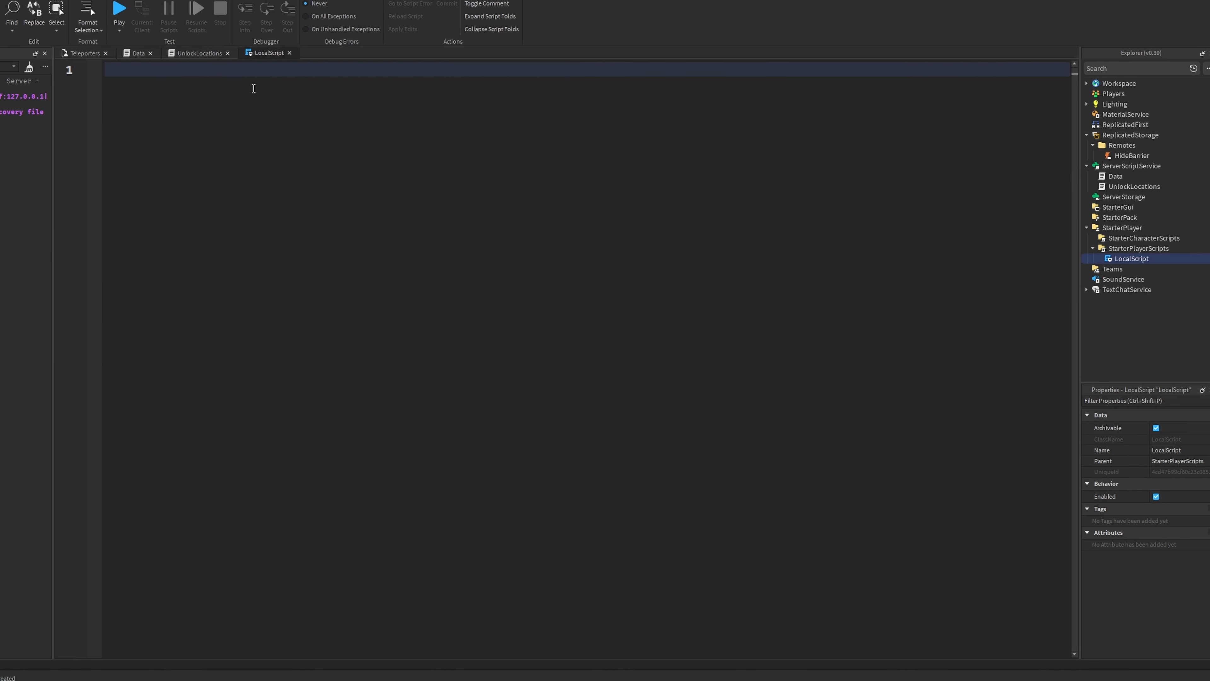
{"action": "left_click", "coordinate": [194, 53]}
{"action": "left_click_drag", "start_coordinate": [477, 72], "coordinate": [105, 69]}
{"action": "key", "text": "ctrl+c"}
{"action": "left_click", "coordinate": [249, 53]}
{"action": "key", "text": "ctrl+v"}
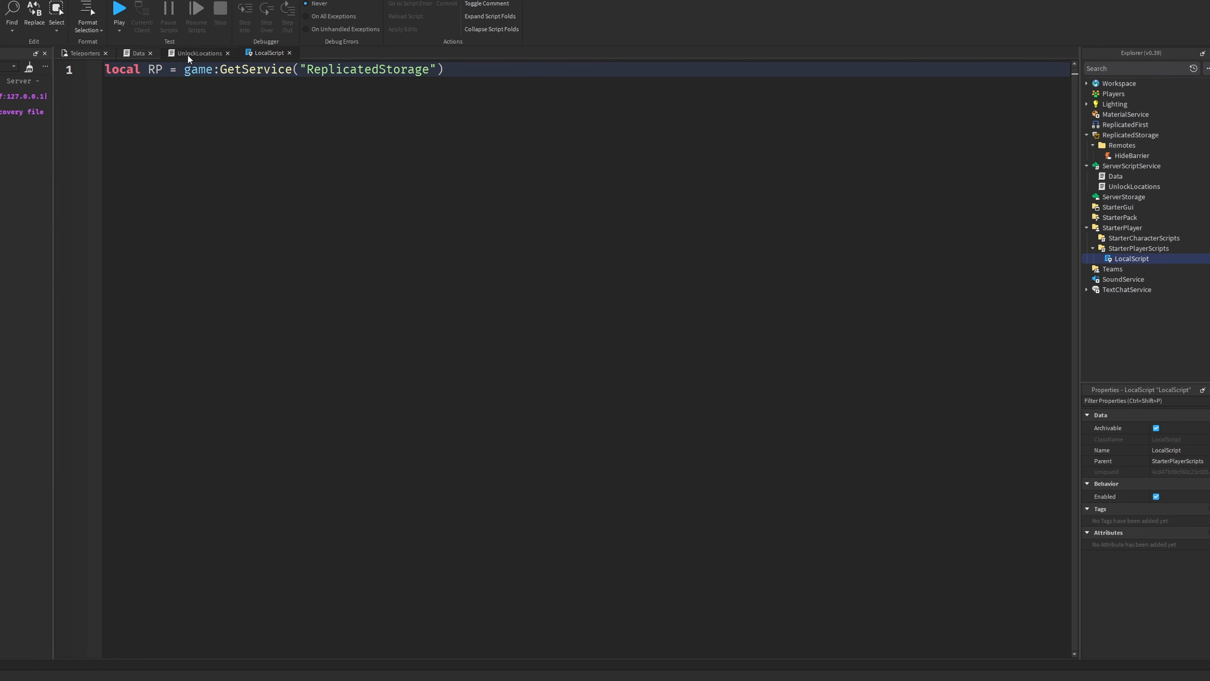
Step: Replace the LocalScript's content with the RP, Locations and Remote variable lines copied from UnlockLocations
{"action": "left_click", "coordinate": [194, 53]}
{"action": "left_click_drag", "start_coordinate": [395, 112], "coordinate": [105, 69]}
{"action": "key", "text": "ctrl+c"}
{"action": "left_click", "coordinate": [257, 52]}
{"action": "key", "text": "ctrl+a"}
{"action": "key", "text": "ctrl+v"}
{"action": "left_click", "coordinate": [260, 94]}
{"action": "left_click", "coordinate": [424, 154]}
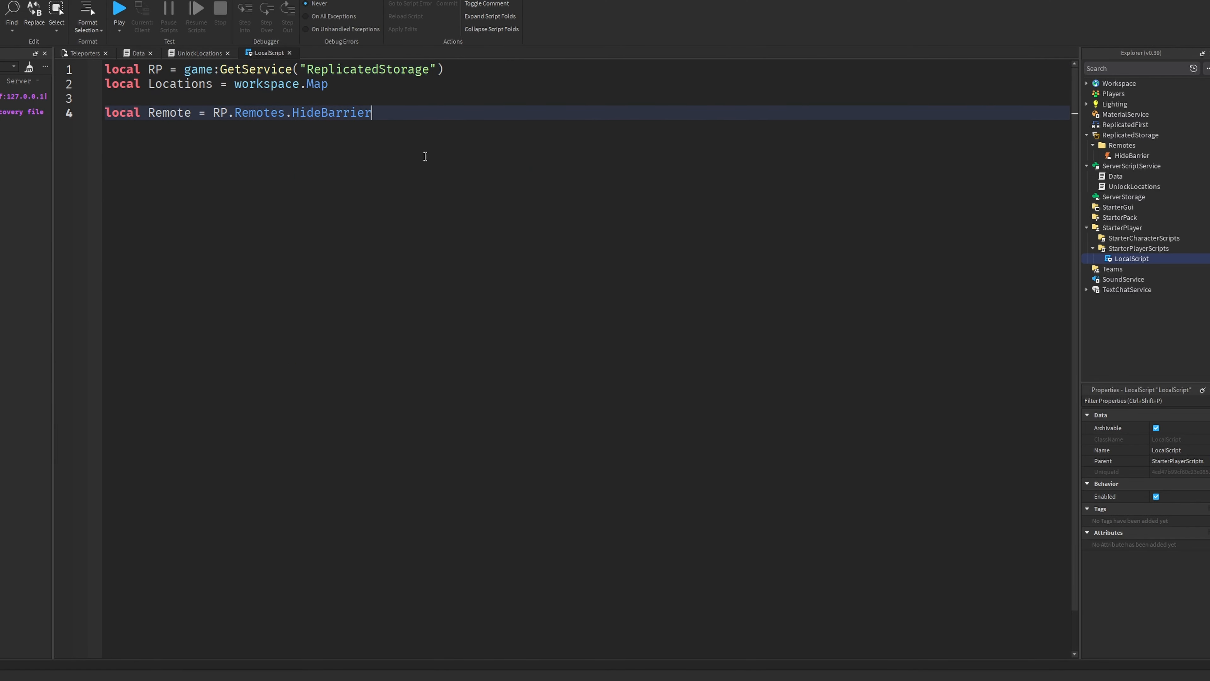
Step: Below the variables, begin an event handler with Remote.OnClientEvent:Connect(function()
{"action": "key", "text": "Return"}
{"action": "key", "text": "Return"}
{"action": "type", "text": "remo"}
{"action": "key", "text": "Tab"}
{"action": "type", "text": ".O"}
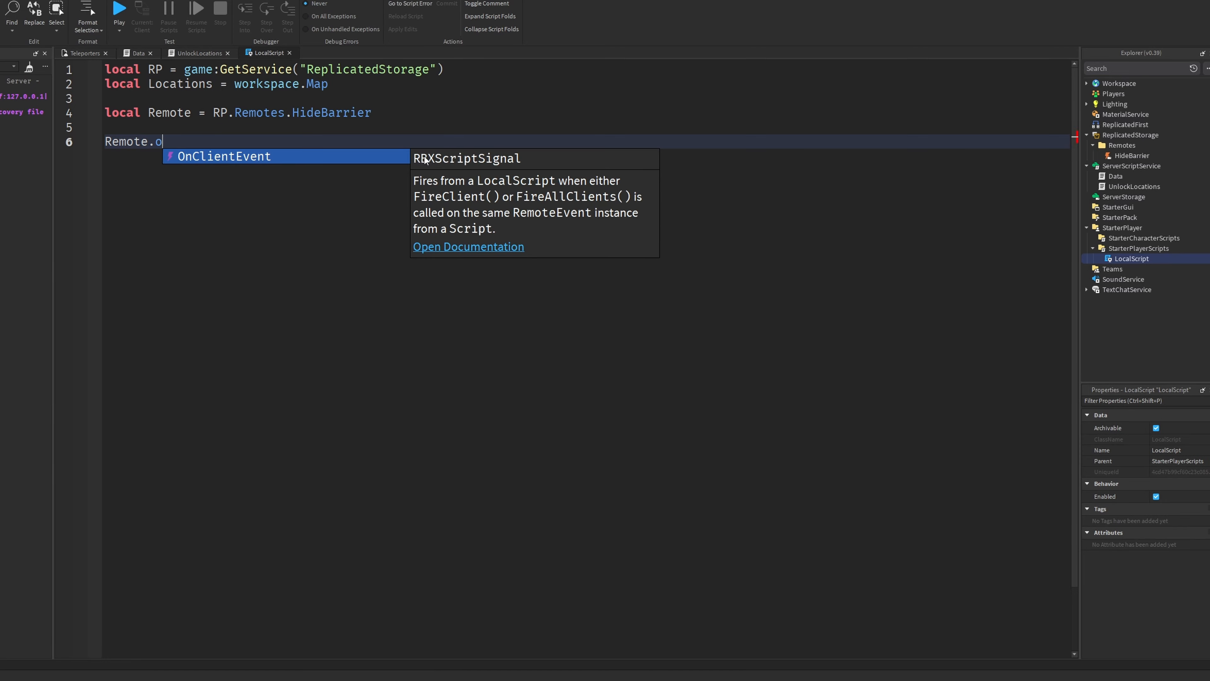
{"action": "key", "text": "Tab"}
{"action": "type", "text": "()"}
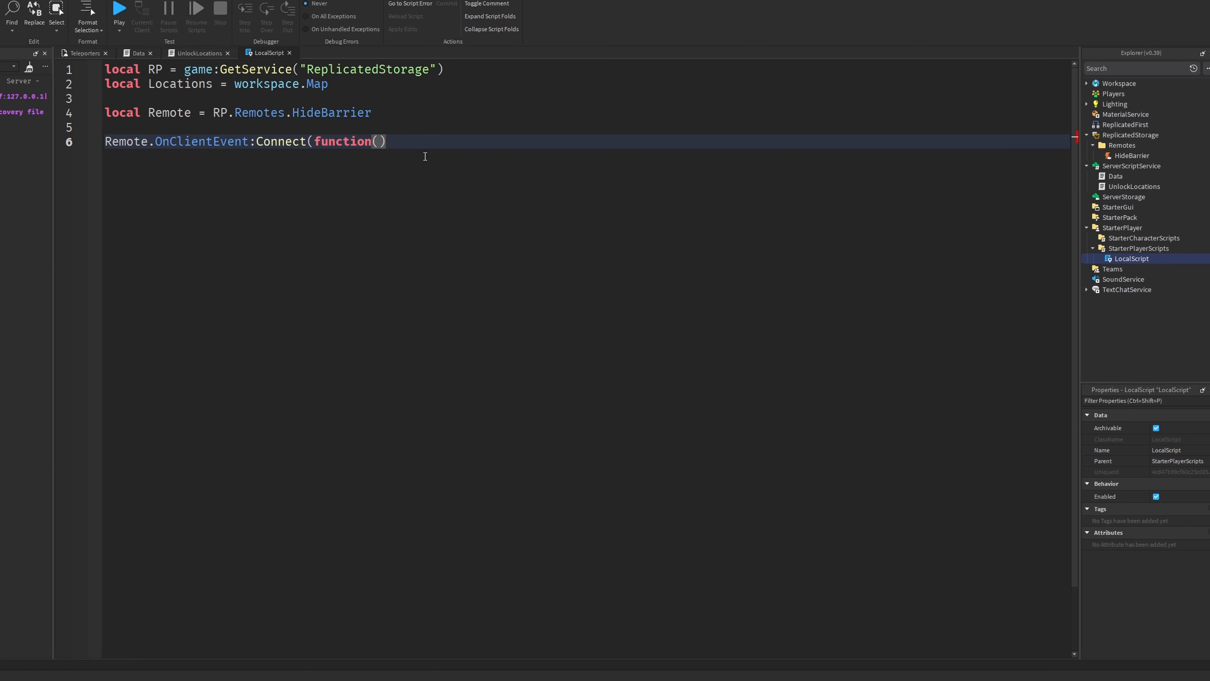
Step: Compare the handler with the FireClient call in UnlockLocations and give its function the parameters plr and value, closed with end)
{"action": "double_click", "coordinate": [224, 140]}
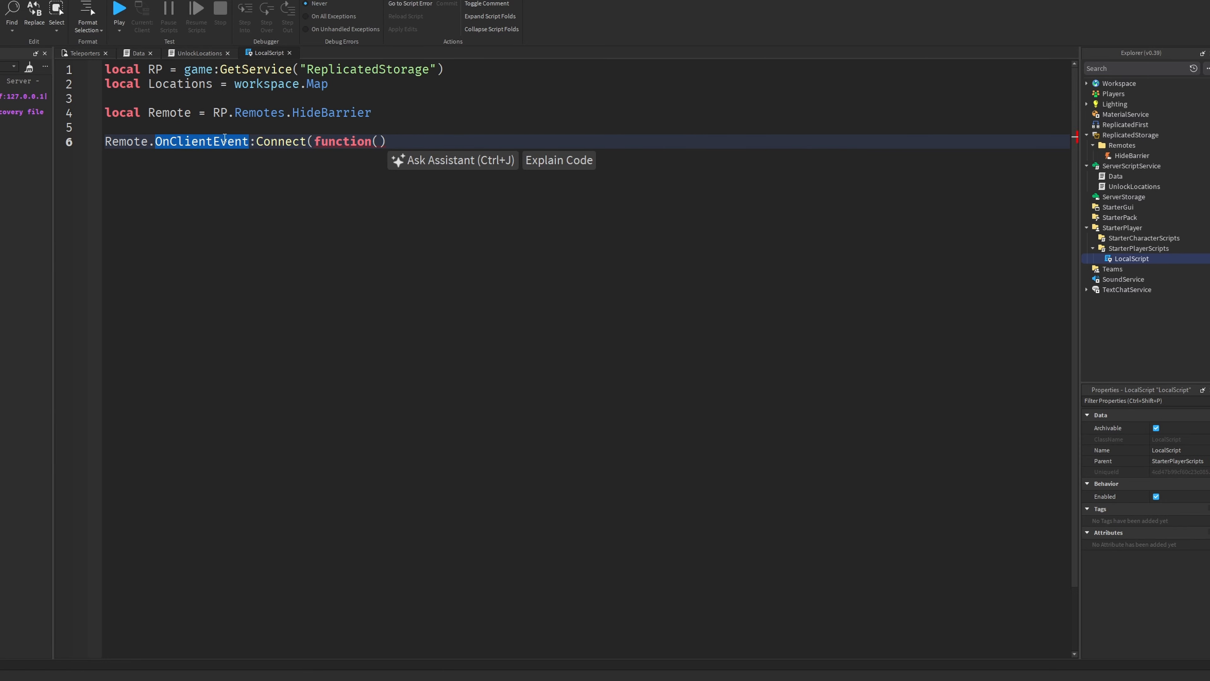
{"action": "left_click", "coordinate": [202, 52]}
{"action": "double_click", "coordinate": [245, 214]}
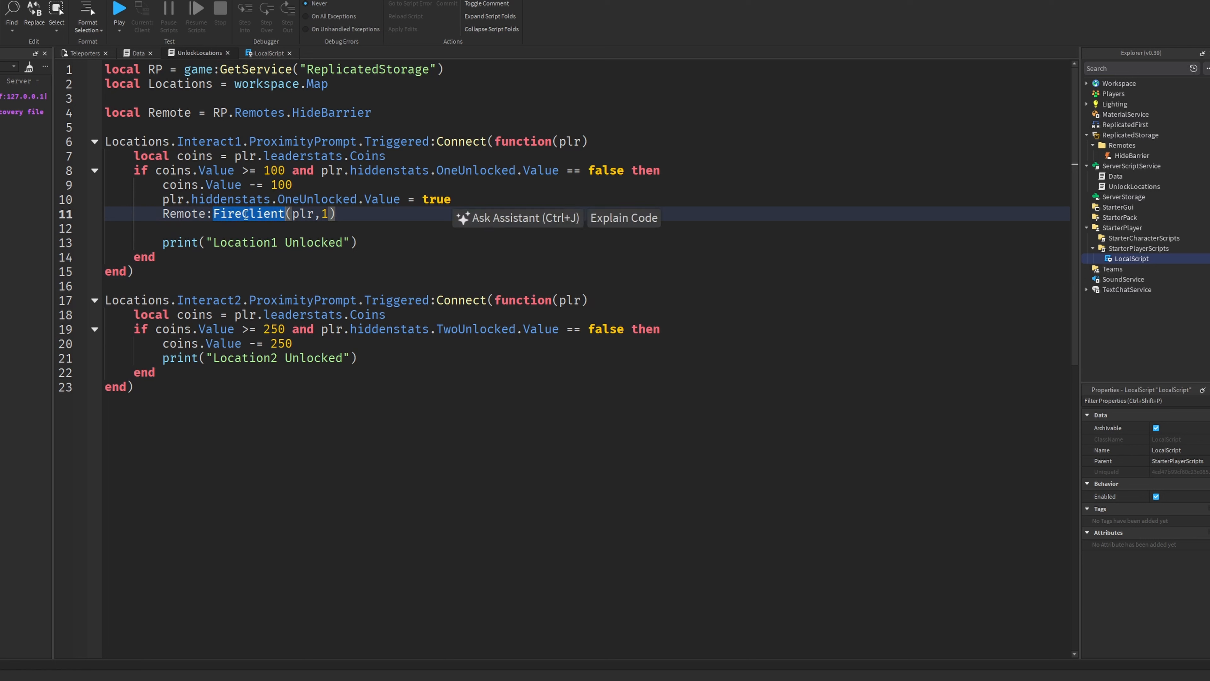
{"action": "left_click", "coordinate": [257, 53]}
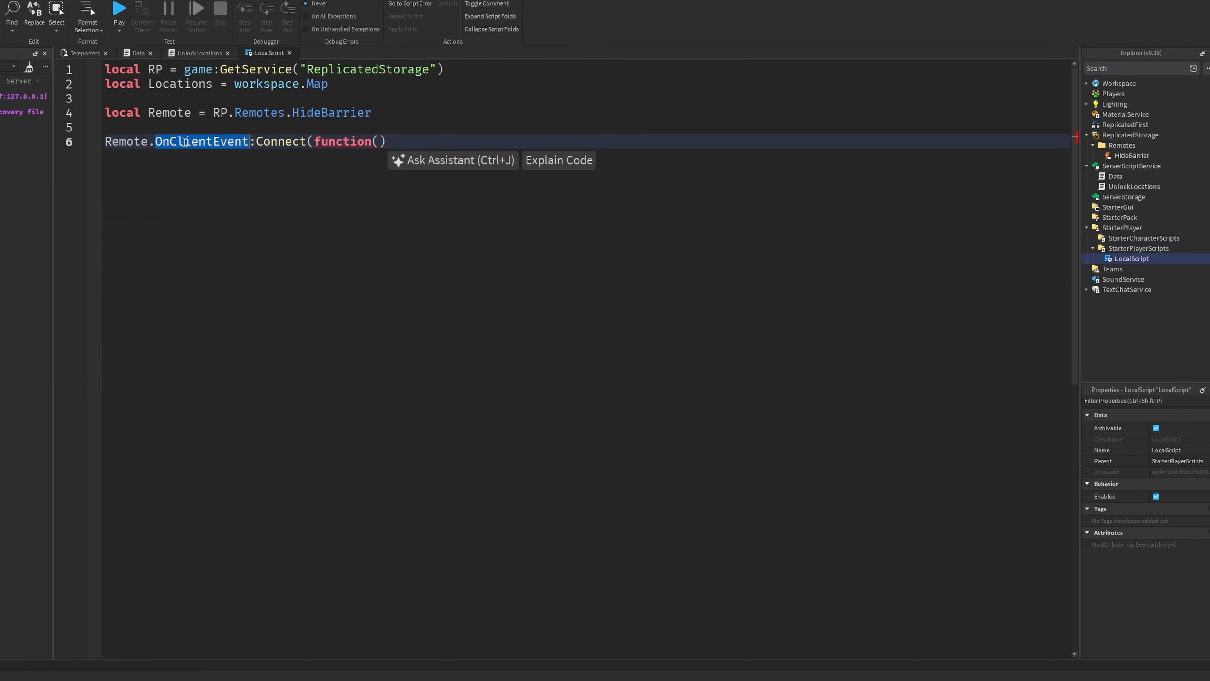
{"action": "left_click", "coordinate": [198, 187]}
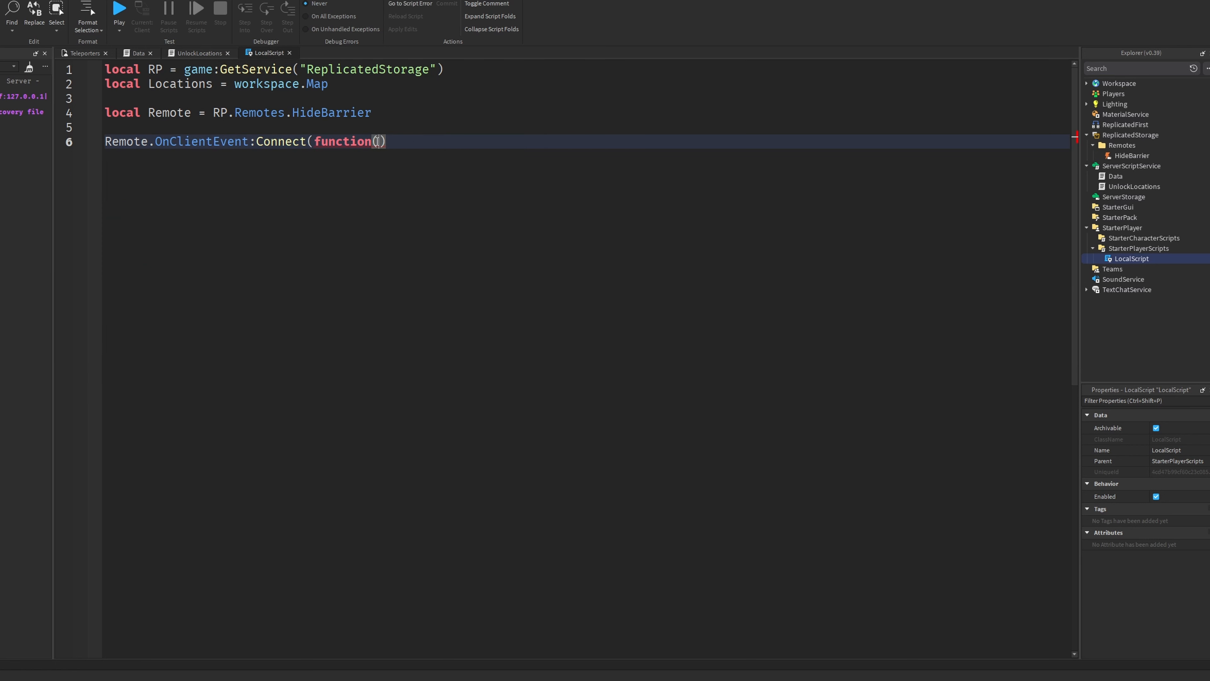
{"action": "type", "text": "plr,"}
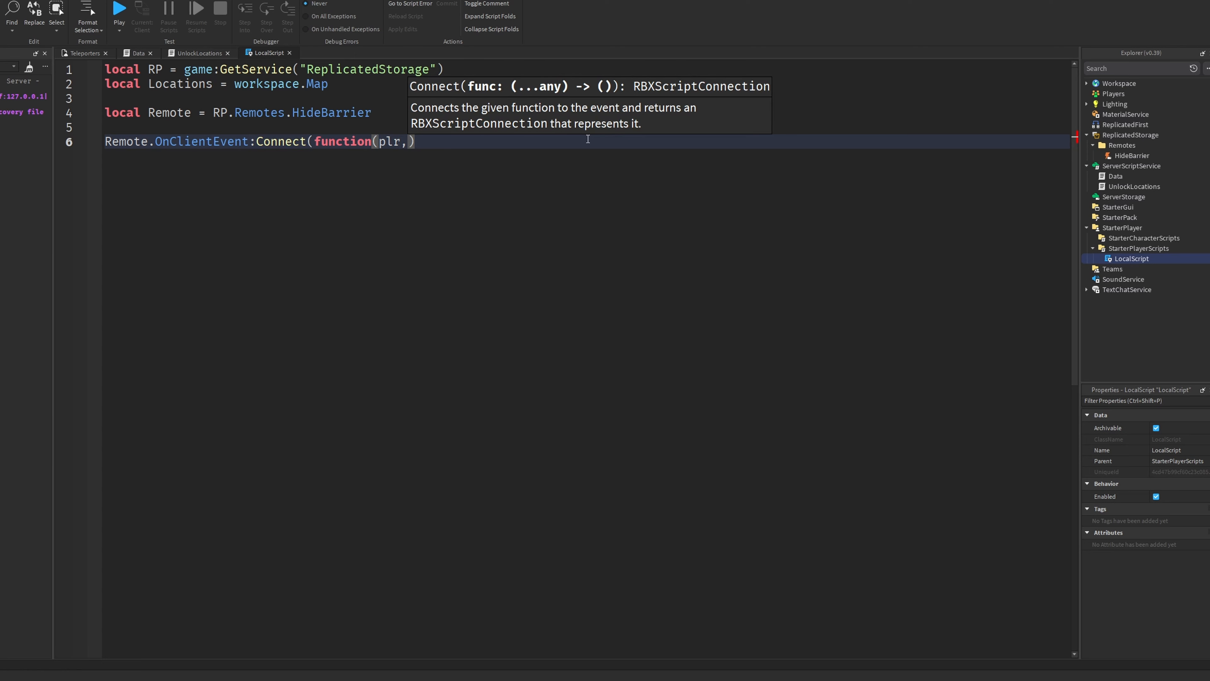
{"action": "left_click", "coordinate": [193, 52]}
{"action": "left_click", "coordinate": [268, 53]}
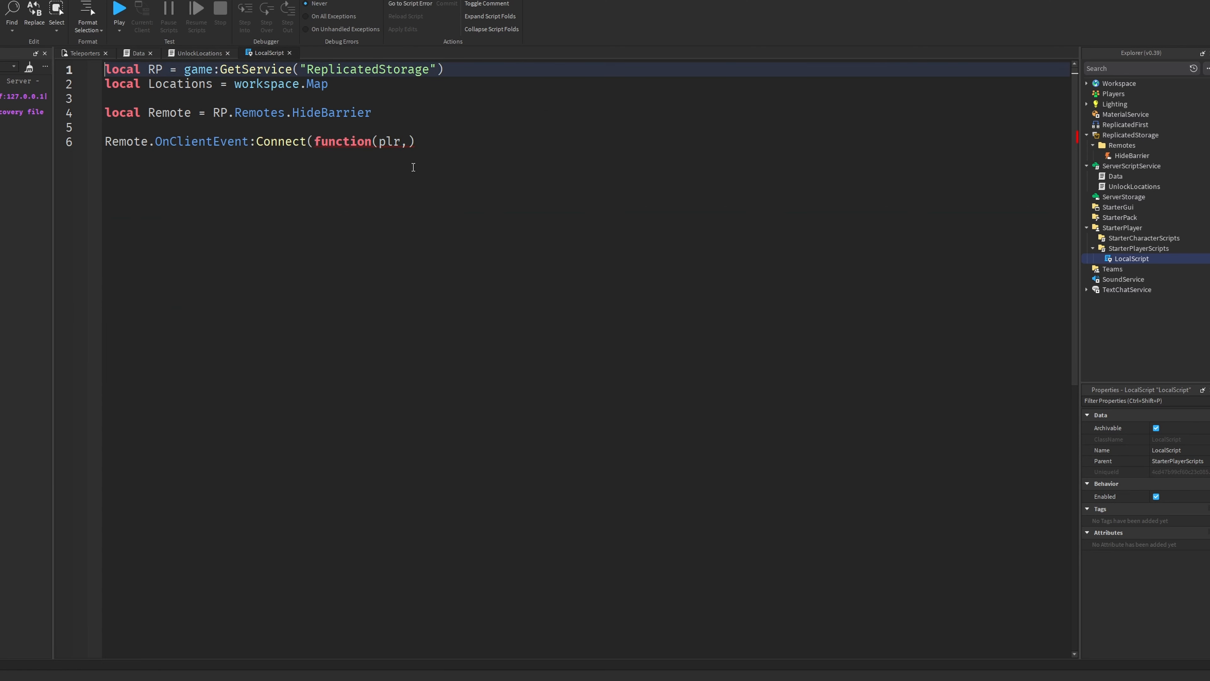
{"action": "key", "text": "Return"}
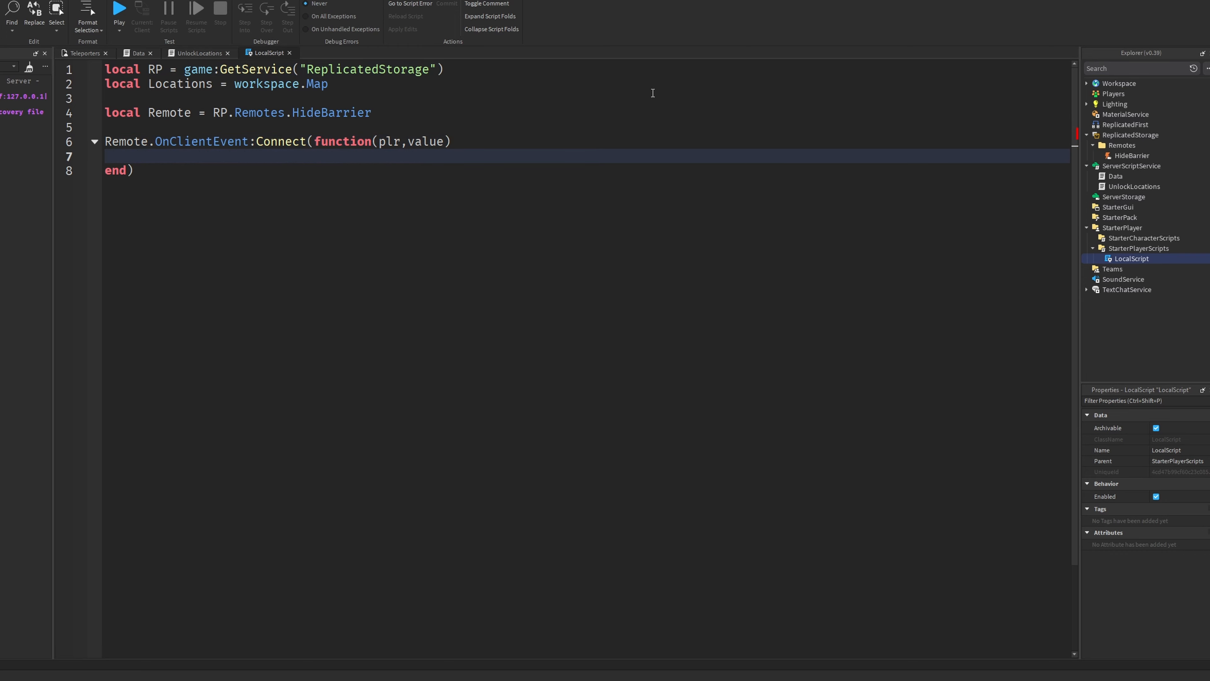
Step: Inside the handler, add an if value == 1 branch and an elseif value == 2 branch, each with one blank body line
{"action": "type", "text": "if value == 1 then"}
{"action": "key", "text": "Return"}
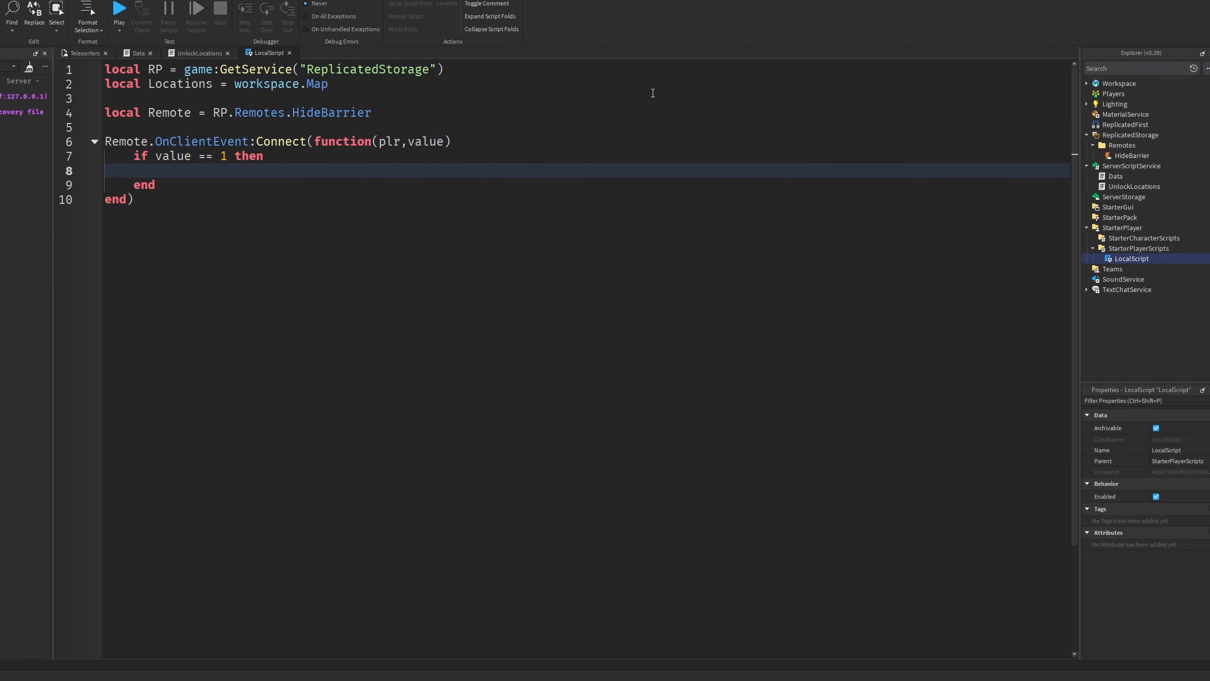
{"action": "type", "text": "else"}
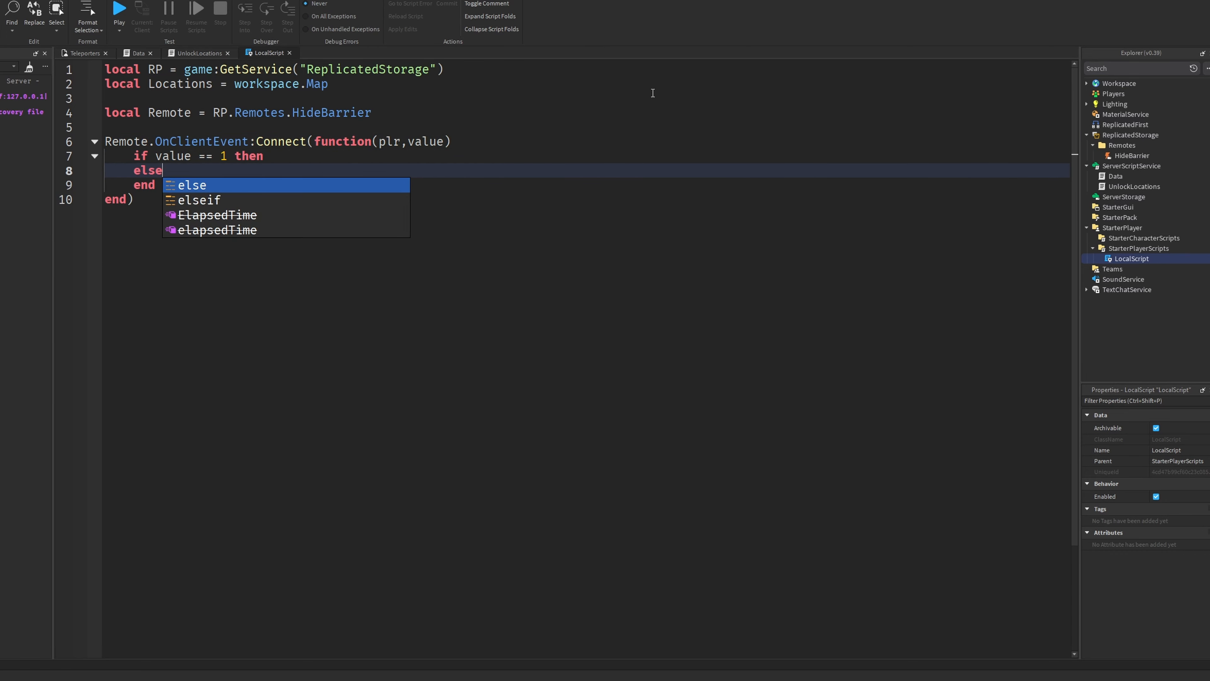
{"action": "type", "text": "if va"}
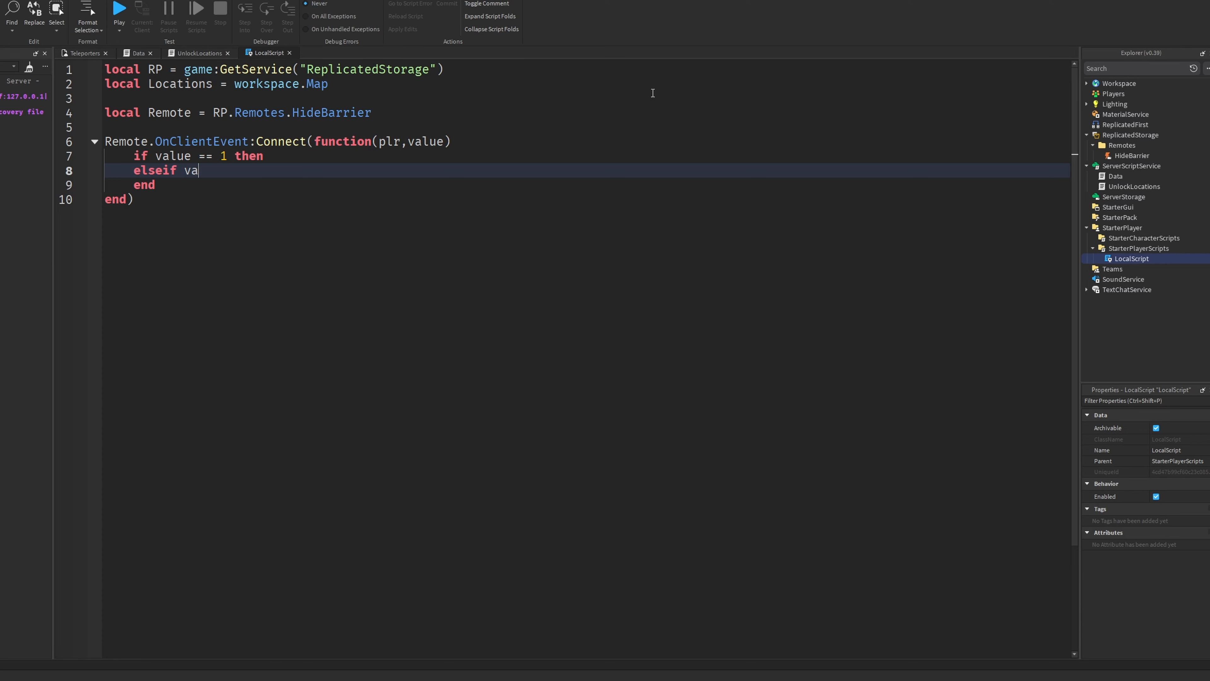
{"action": "type", "text": "alulue == 2 then"}
{"action": "key", "text": "Return"}
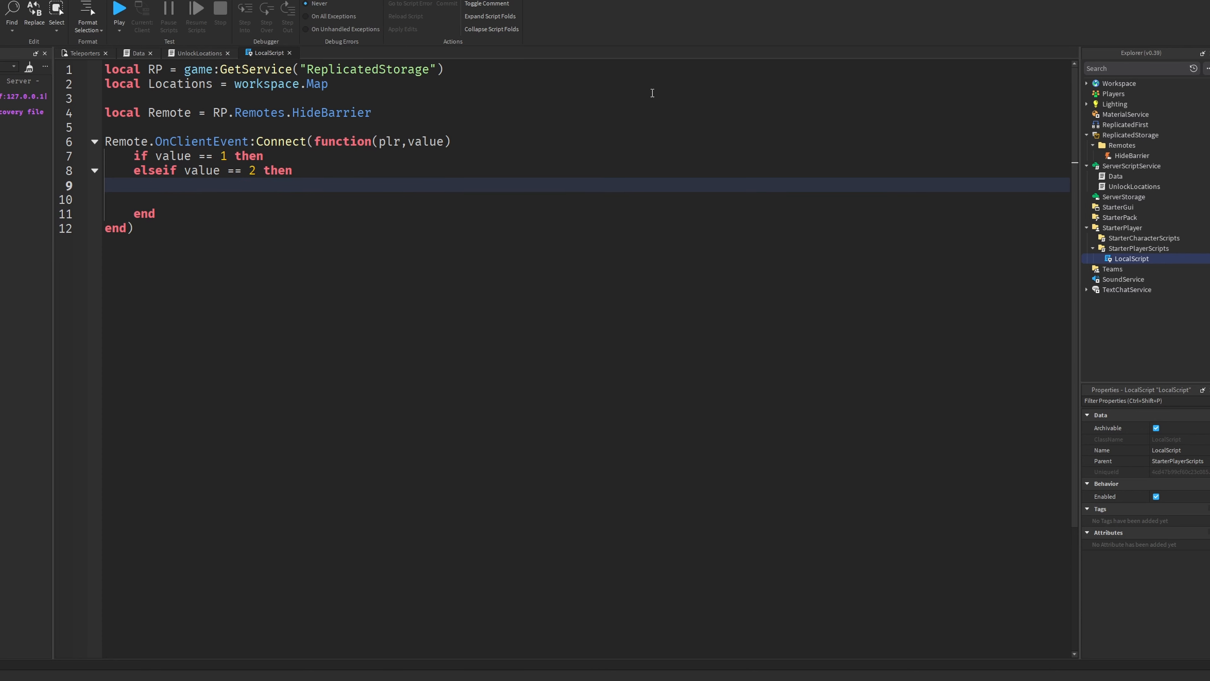
{"action": "left_click", "coordinate": [338, 159]}
{"action": "key", "text": "Return"}
{"action": "left_click", "coordinate": [311, 195]}
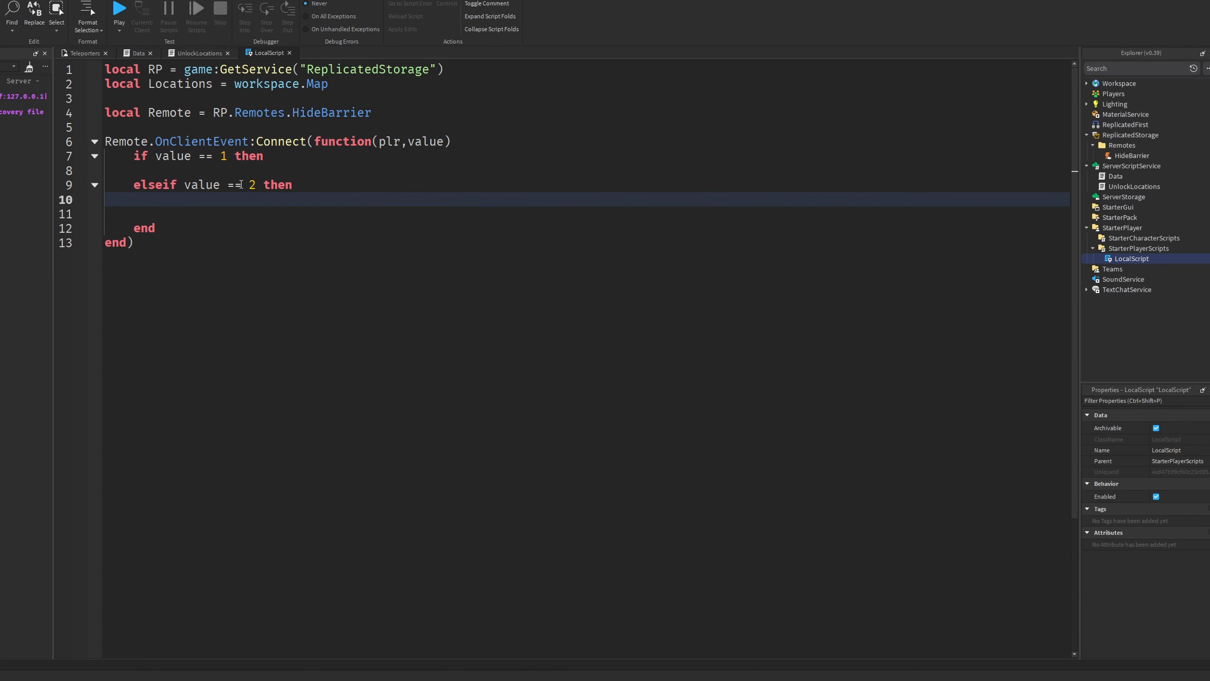
{"action": "key", "text": "BackSpace"}
Step: In the value == 1 branch, add the line Locations.Interact1.CanCollide = false, checking the barrier names in the Map folder
{"action": "left_click", "coordinate": [283, 156]}
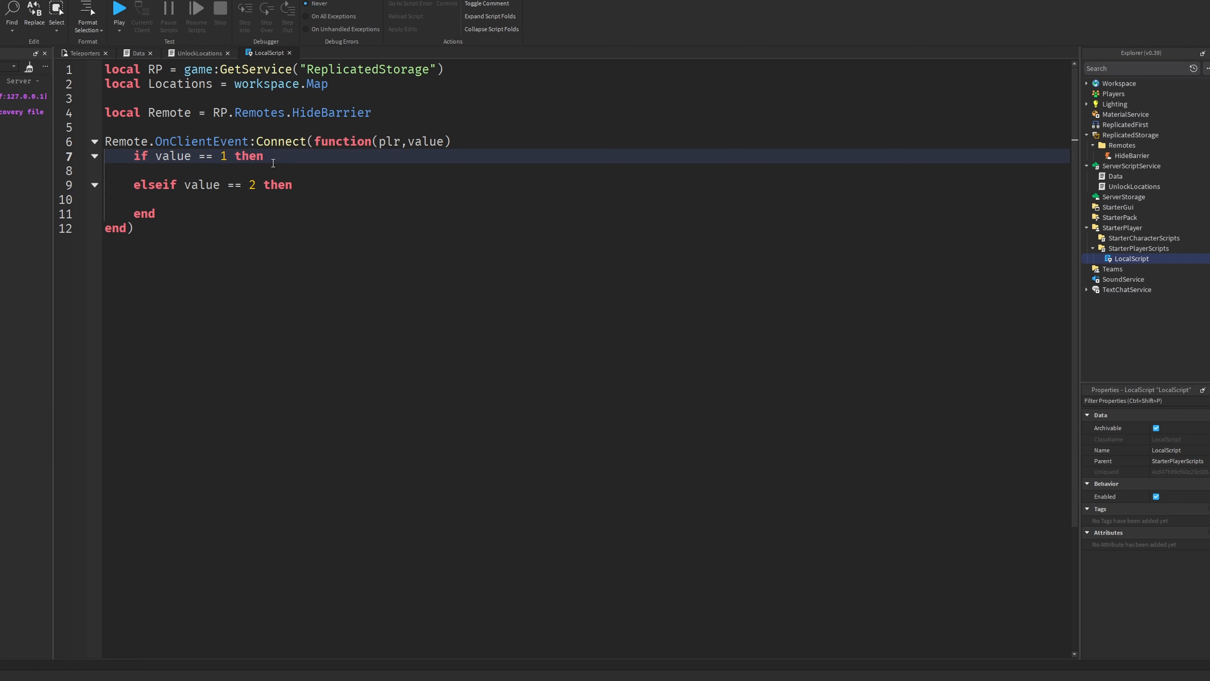
{"action": "key", "text": "Down"}
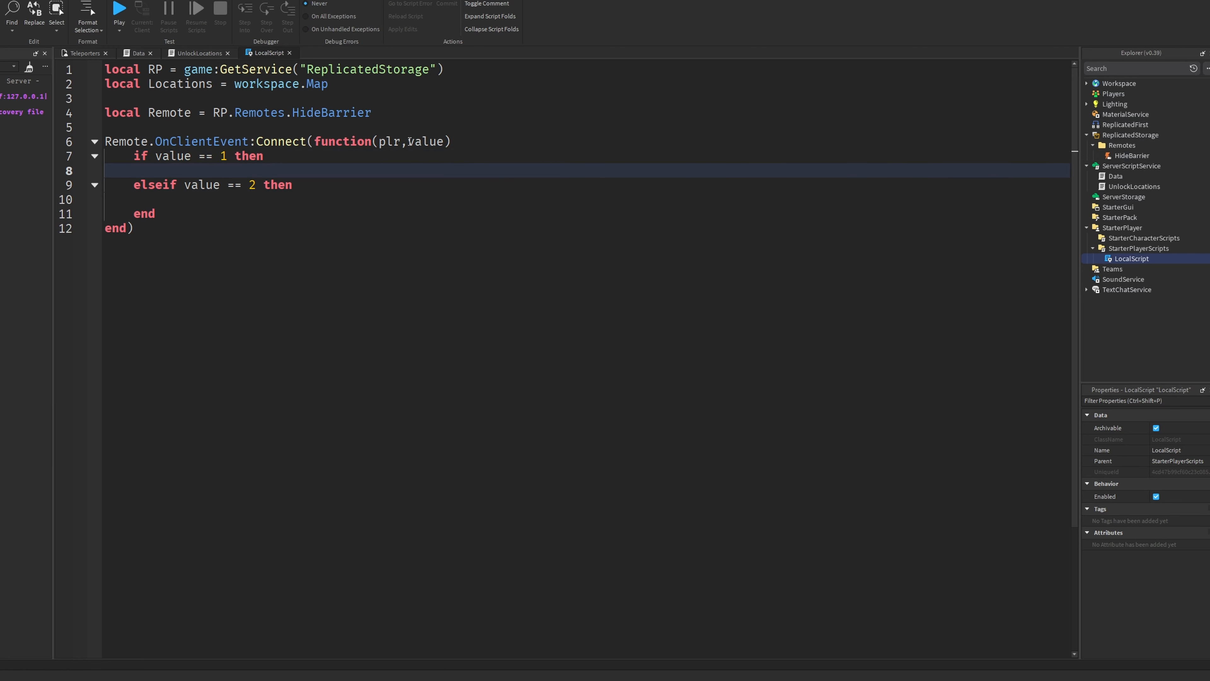
{"action": "type", "text": "Locations"}
{"action": "left_click", "coordinate": [1087, 84]}
{"action": "left_click", "coordinate": [1093, 115]}
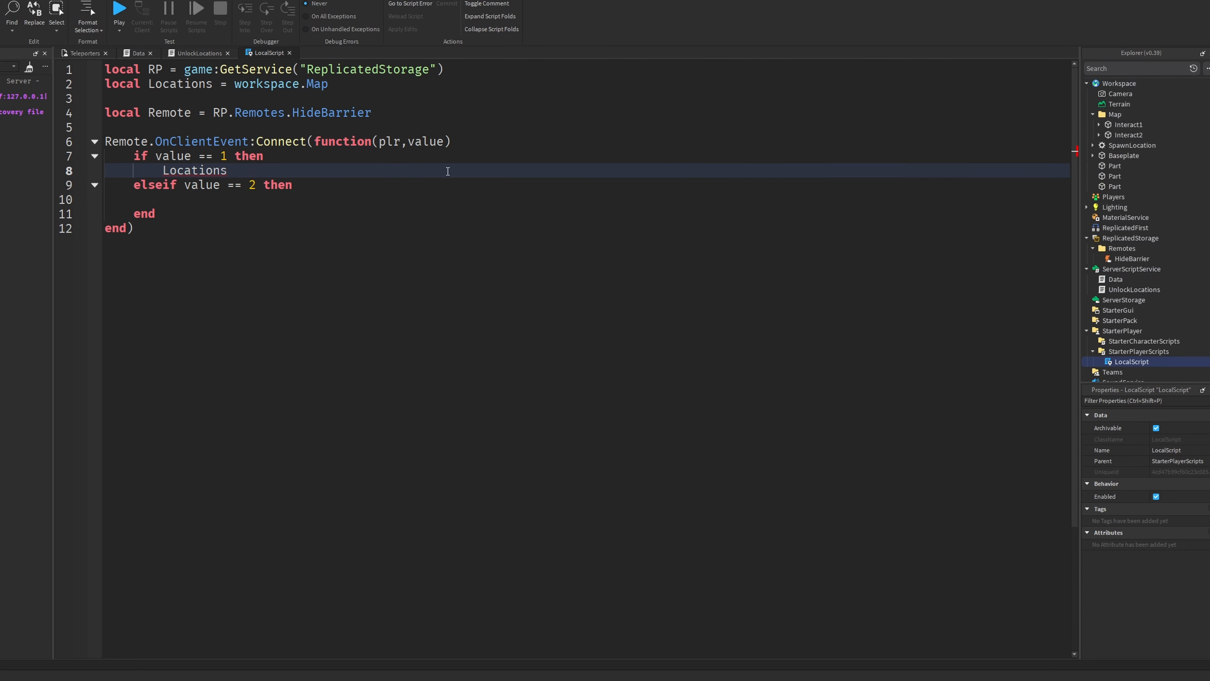
{"action": "type", "text": ".m"}
{"action": "type", "text": "Interact1.V"}
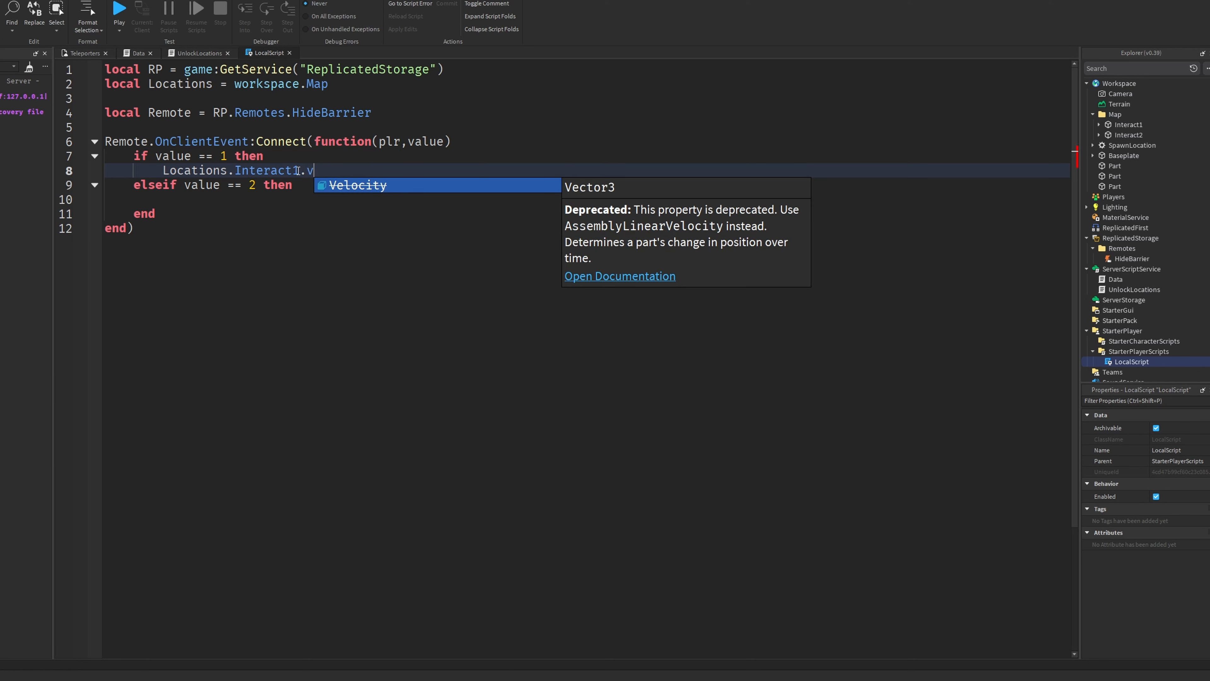
{"action": "key", "text": "BackSpace"}
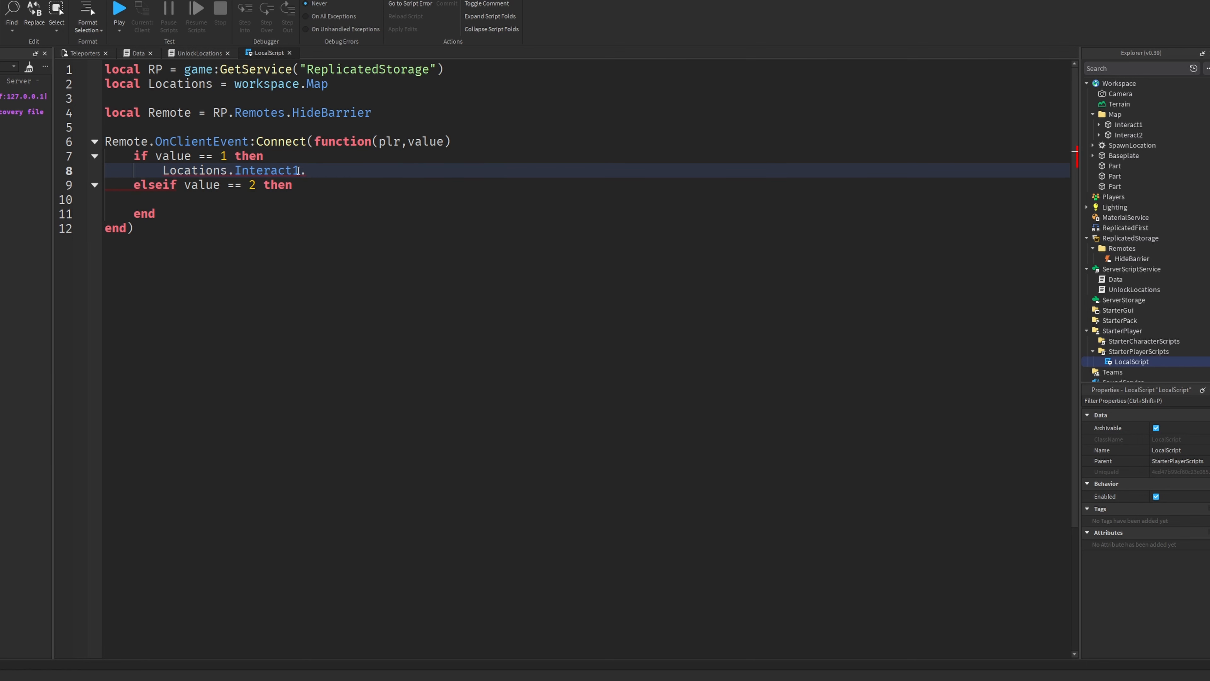
{"action": "type", "text": "CanCollide"}
{"action": "key", "text": "Tab"}
{"action": "type", "text": "= false"}
{"action": "key", "text": "Return"}
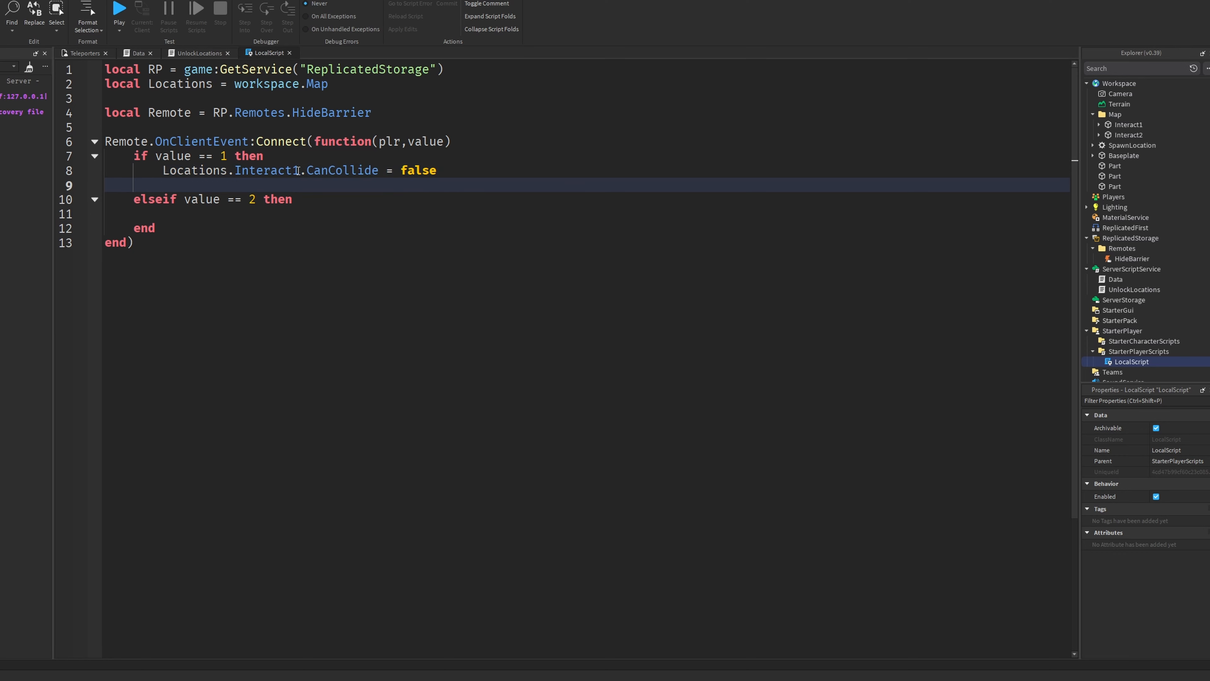
Step: Add the line Locations.Interact1.Transparency = 1 below the CanCollide line
{"action": "type", "text": "local.i"}
{"action": "key", "text": "BackSpace"}
{"action": "type", "text": "tions.Interact1.tran"}
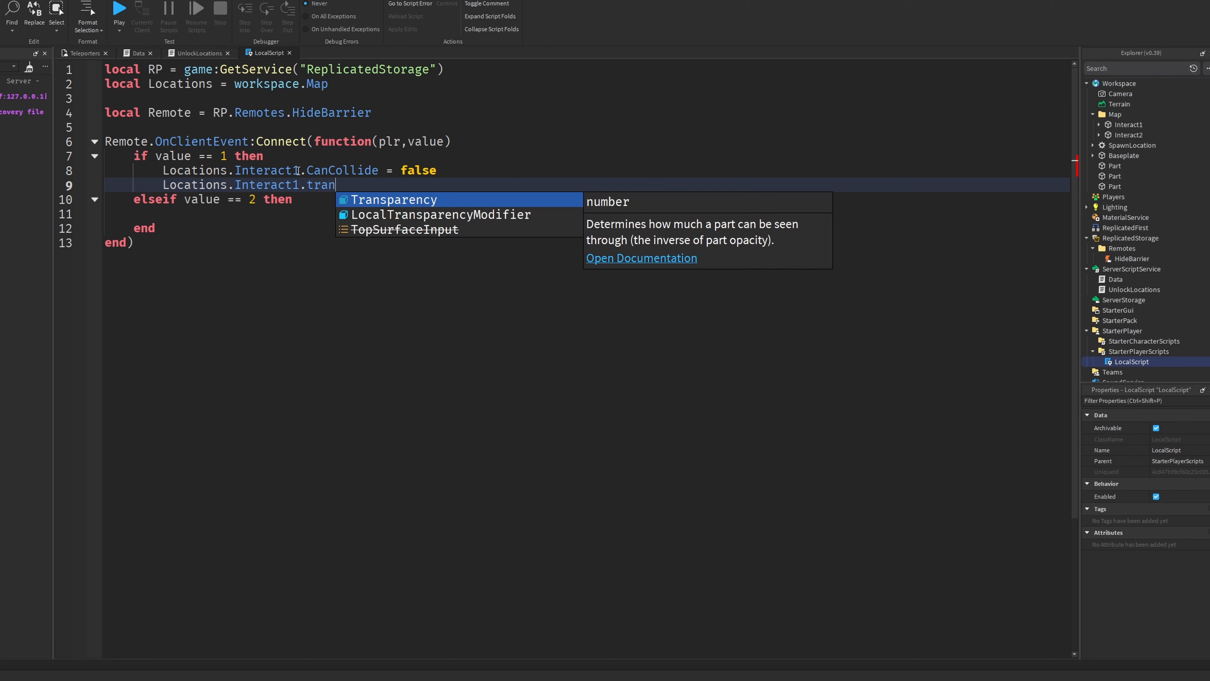
{"action": "key", "text": "Tab"}
{"action": "type", "text": "="}
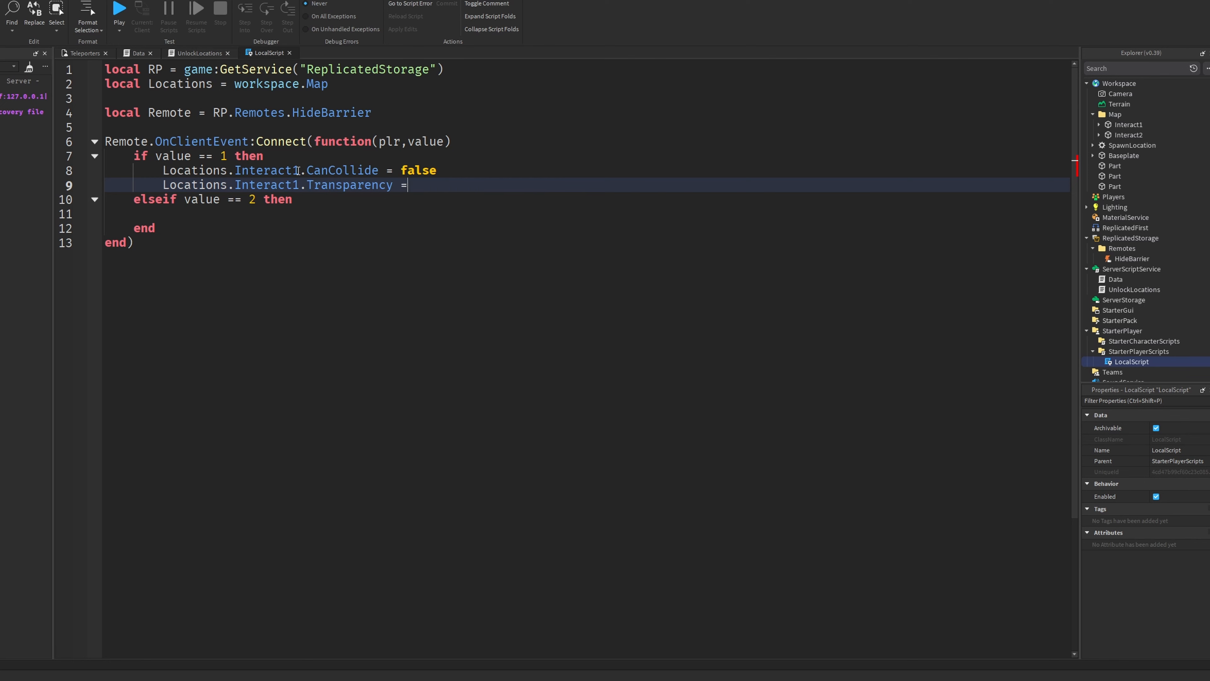
{"action": "key", "text": "Return"}
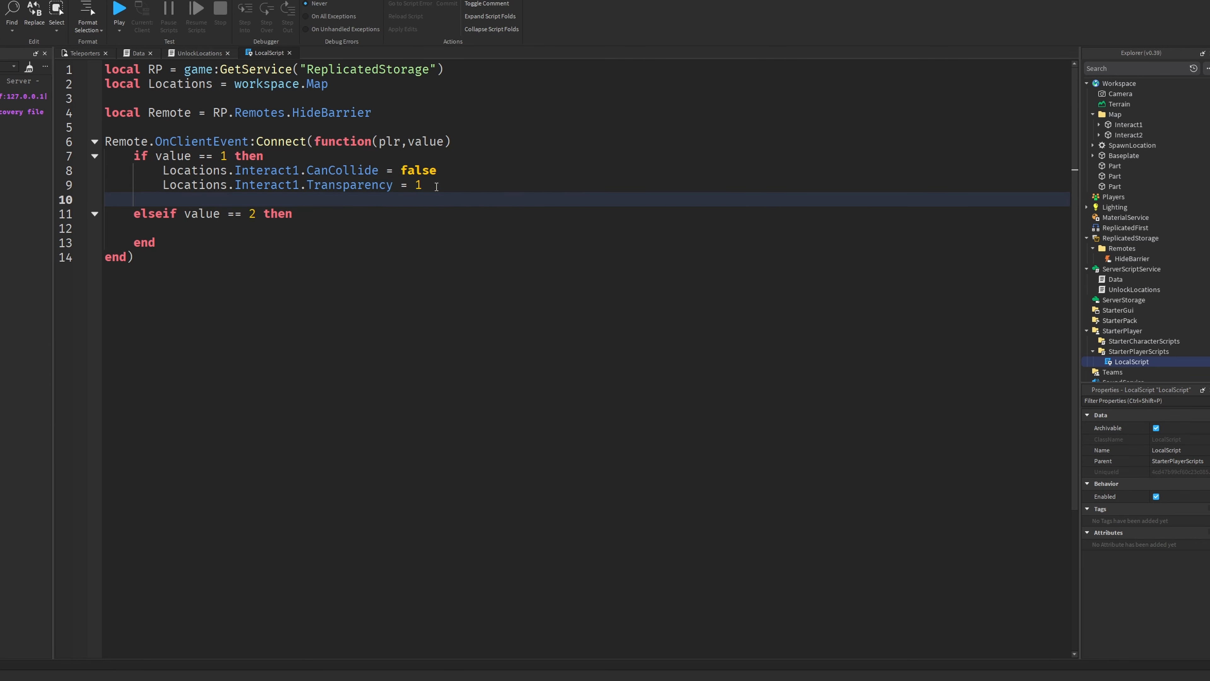
Step: Review the two Interact1 lines in LocalScript and the FireClient call in the UnlockLocations script
{"action": "left_click_drag", "start_coordinate": [163, 185], "coordinate": [540, 177]}
{"action": "left_click_drag", "start_coordinate": [458, 170], "coordinate": [186, 177]}
{"action": "left_click", "coordinate": [451, 168]}
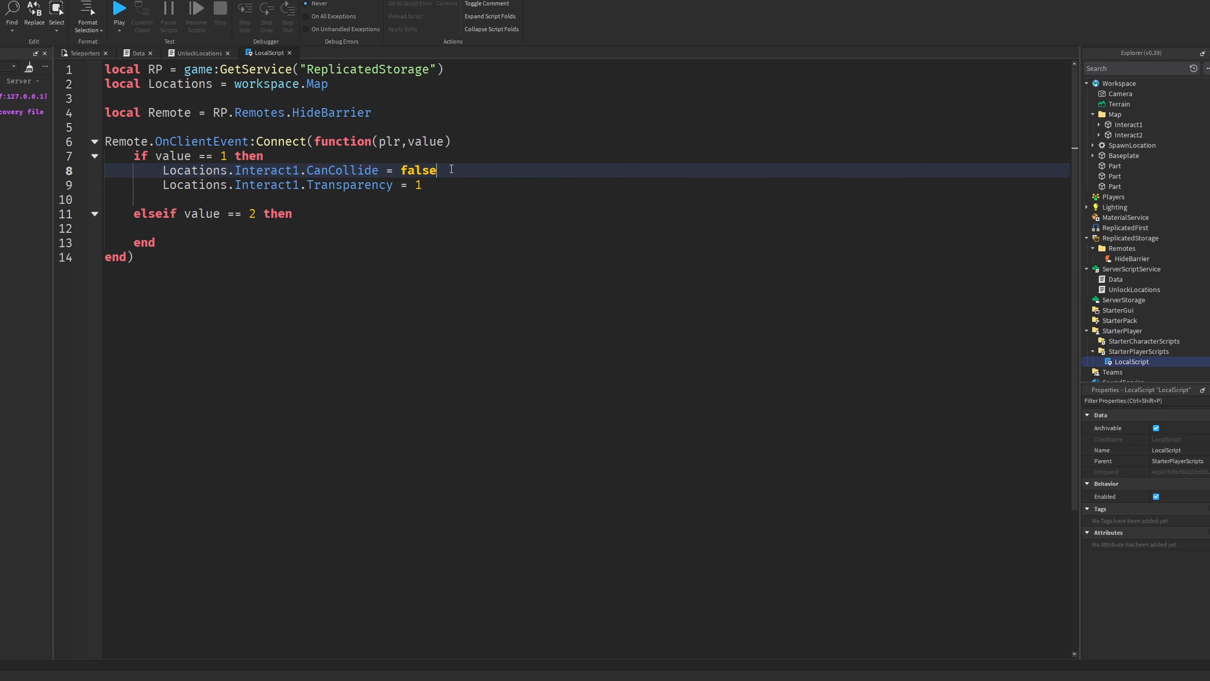
{"action": "left_click", "coordinate": [405, 185]}
{"action": "left_click", "coordinate": [395, 197]}
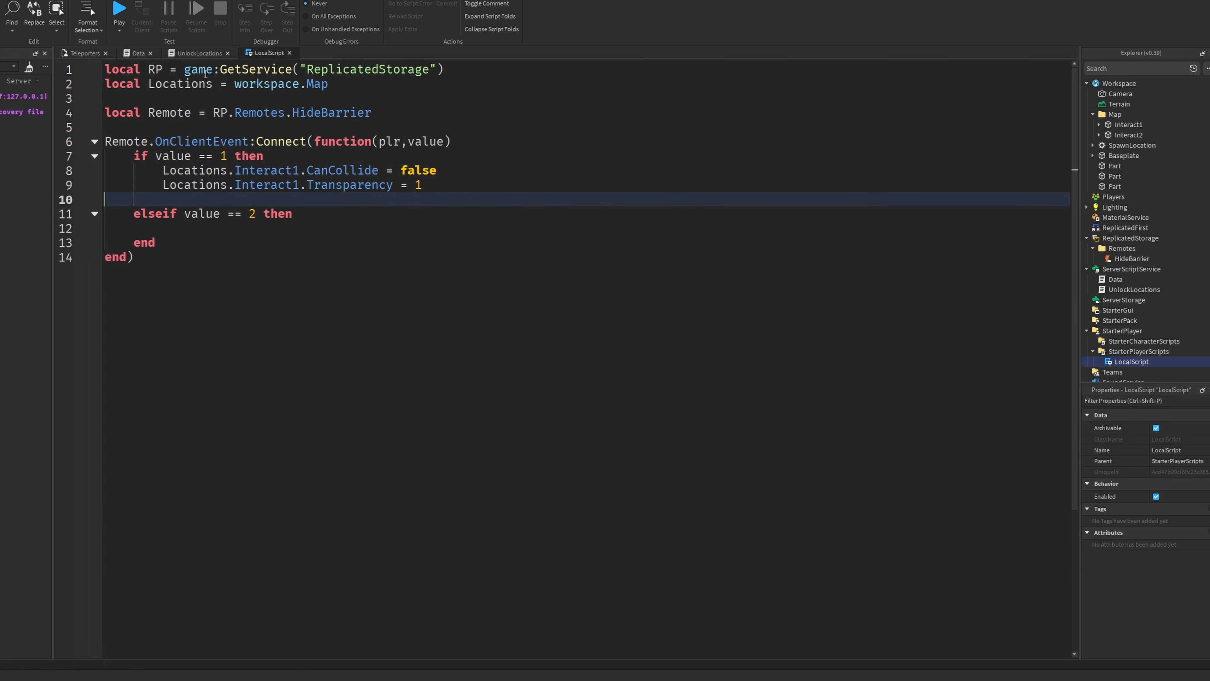
{"action": "left_click", "coordinate": [138, 53]}
{"action": "left_click", "coordinate": [203, 52]}
{"action": "left_click", "coordinate": [336, 228]}
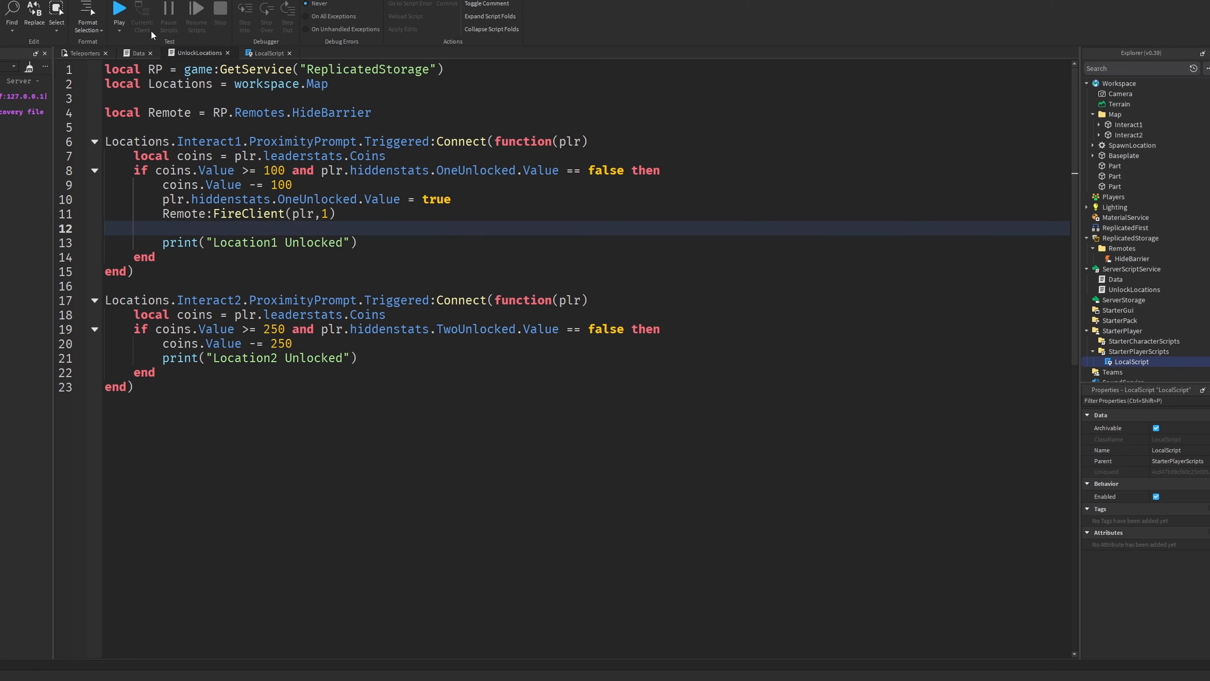
Step: Start a playtest of the Teleporters place and walk the character toward the first barrier
{"action": "left_click", "coordinate": [61, 52]}
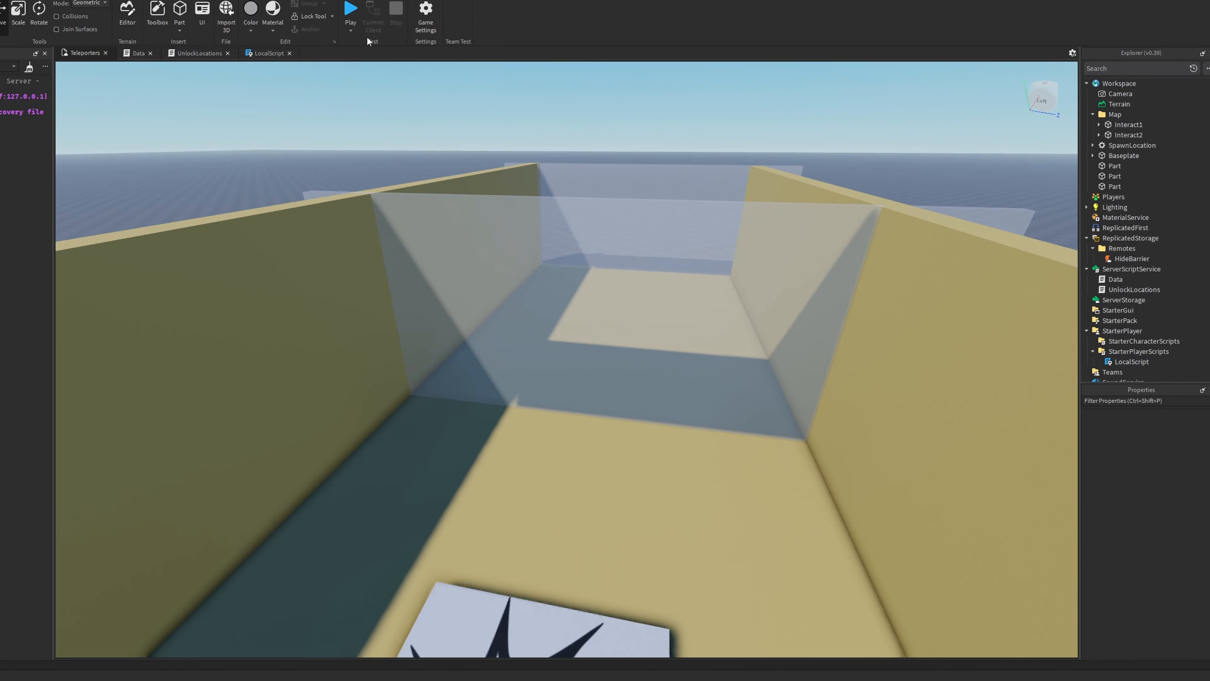
{"action": "left_click", "coordinate": [354, 16]}
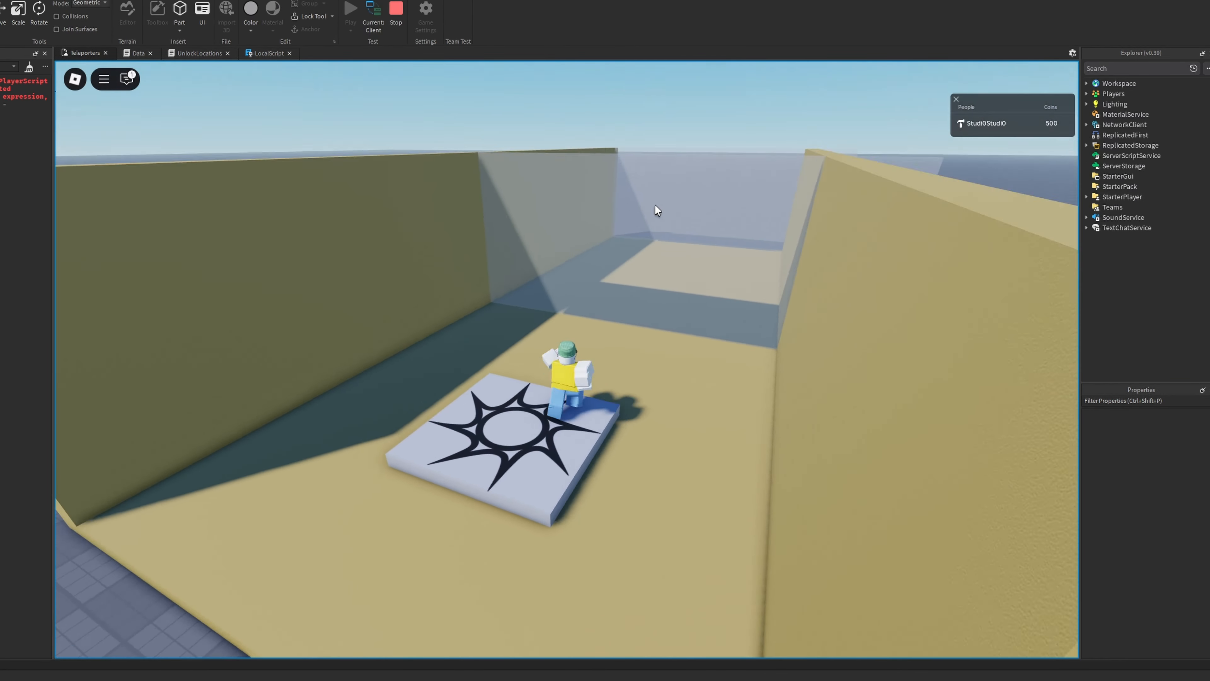
{"action": "key", "text": "w"}
{"action": "right_click_drag", "start_coordinate": [656, 205], "coordinate": [548, 205]}
{"action": "scroll", "coordinate": [502, 226], "scroll_direction": "up", "scroll_amount": 2}
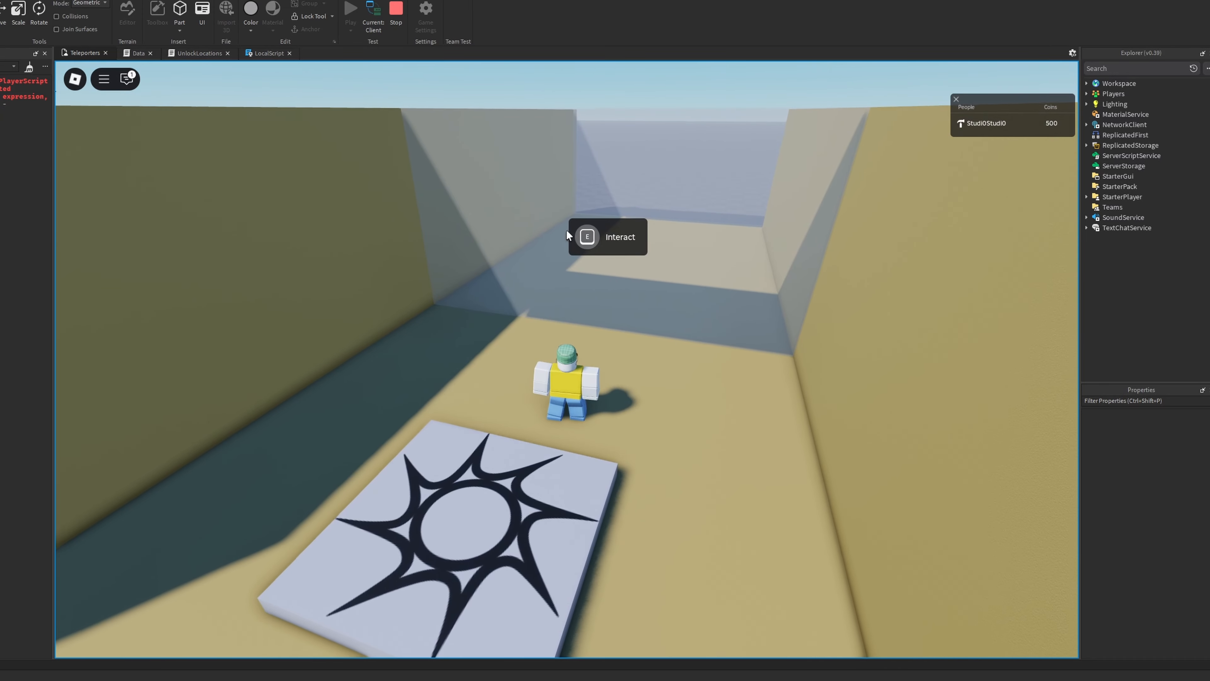
Step: During the playtest, delete Interact1 from the Map folder and walk the character on to view the opened passage
{"action": "left_click", "coordinate": [1087, 83]}
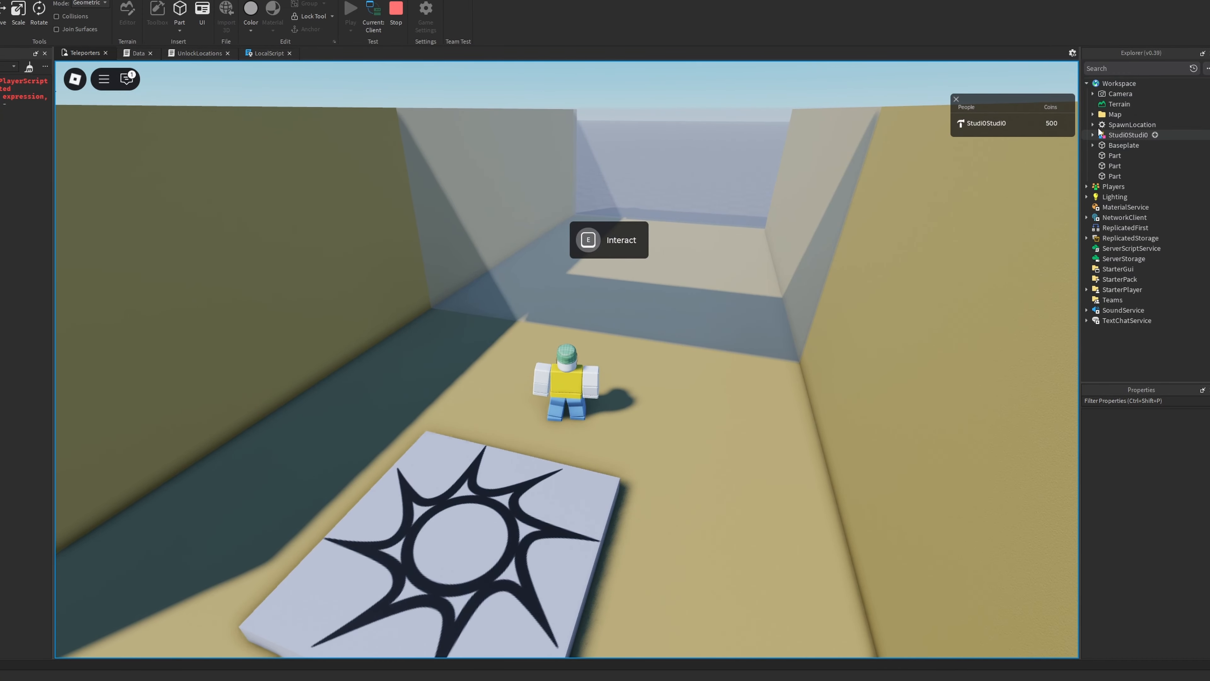
{"action": "left_click", "coordinate": [1093, 114]}
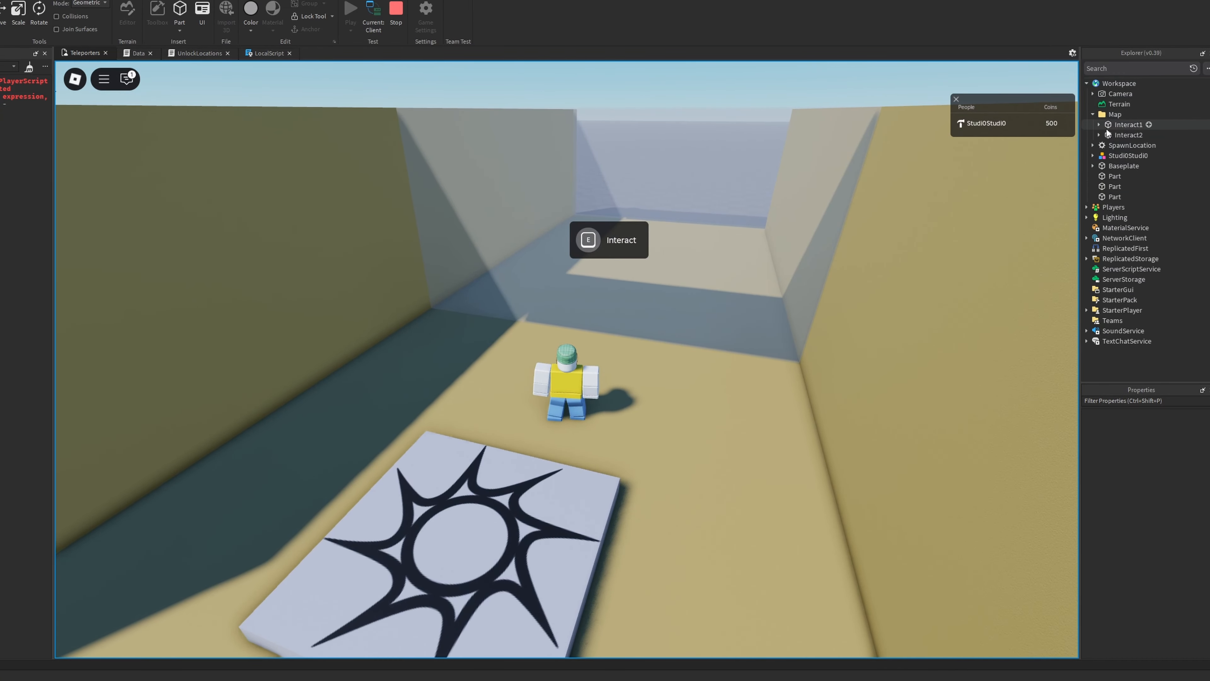
{"action": "left_click", "coordinate": [1117, 145]}
{"action": "left_click", "coordinate": [1119, 126]}
{"action": "key", "text": "Delete"}
{"action": "scroll", "coordinate": [702, 140], "scroll_direction": "down", "scroll_amount": 4}
{"action": "right_click_drag", "start_coordinate": [727, 149], "coordinate": [702, 140]}
{"action": "scroll", "coordinate": [698, 139], "scroll_direction": "up", "scroll_amount": 3}
{"action": "key", "text": "w"}
{"action": "scroll", "coordinate": [702, 140], "scroll_direction": "down", "scroll_amount": 3}
{"action": "scroll", "coordinate": [702, 140], "scroll_direction": "down", "scroll_amount": 3}
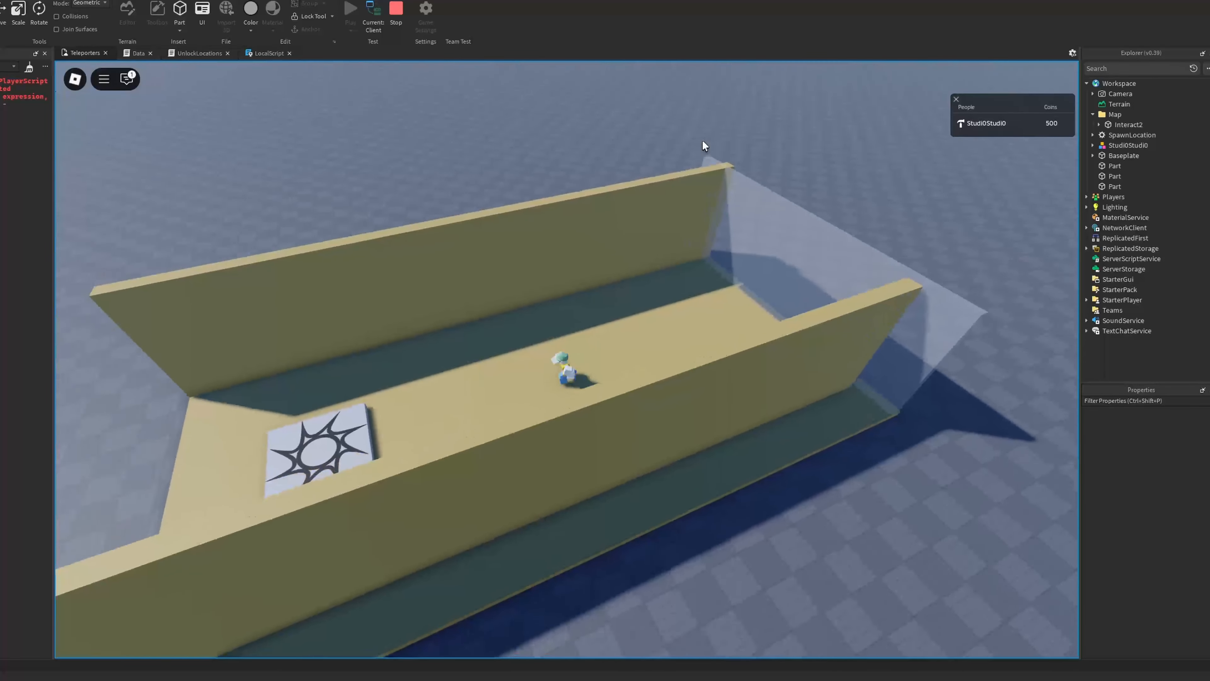
Step: Switch the playtest to the server view, examine both barriers and the character from several angles, and end the test
{"action": "scroll", "coordinate": [702, 141], "scroll_direction": "up", "scroll_amount": 3}
{"action": "scroll", "coordinate": [702, 141], "scroll_direction": "down", "scroll_amount": 1}
{"action": "left_click", "coordinate": [373, 21]}
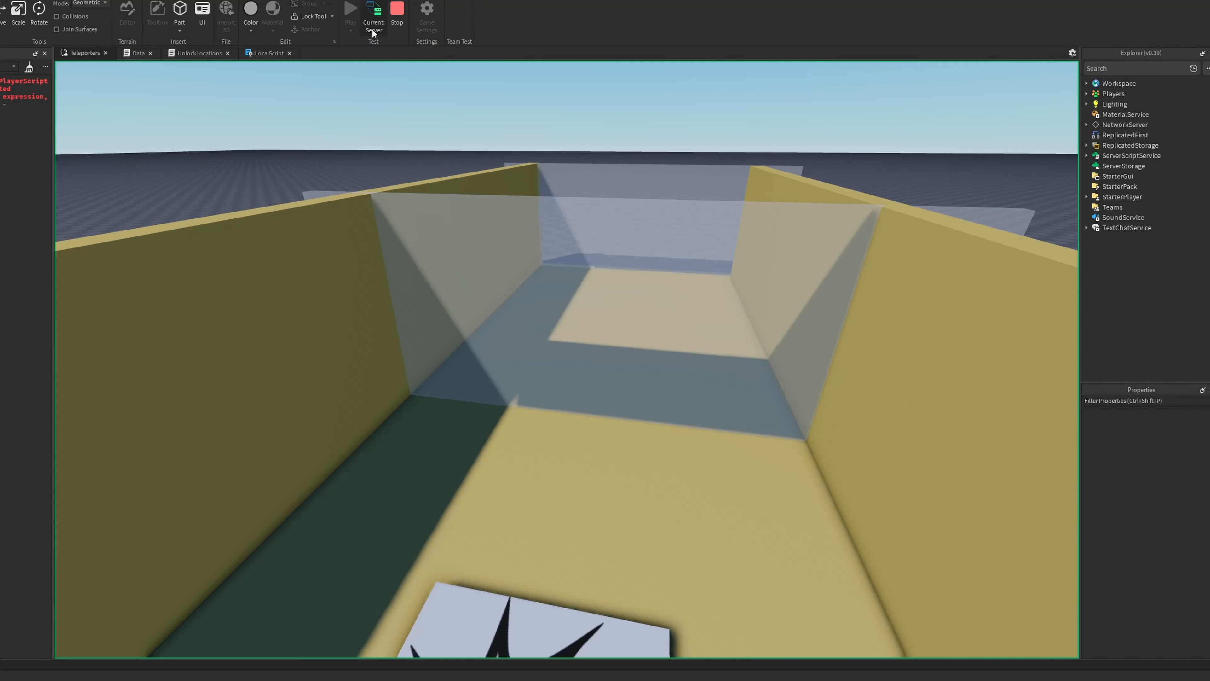
{"action": "key", "text": "d"}
{"action": "right_click_drag", "start_coordinate": [683, 221], "coordinate": [653, 226]}
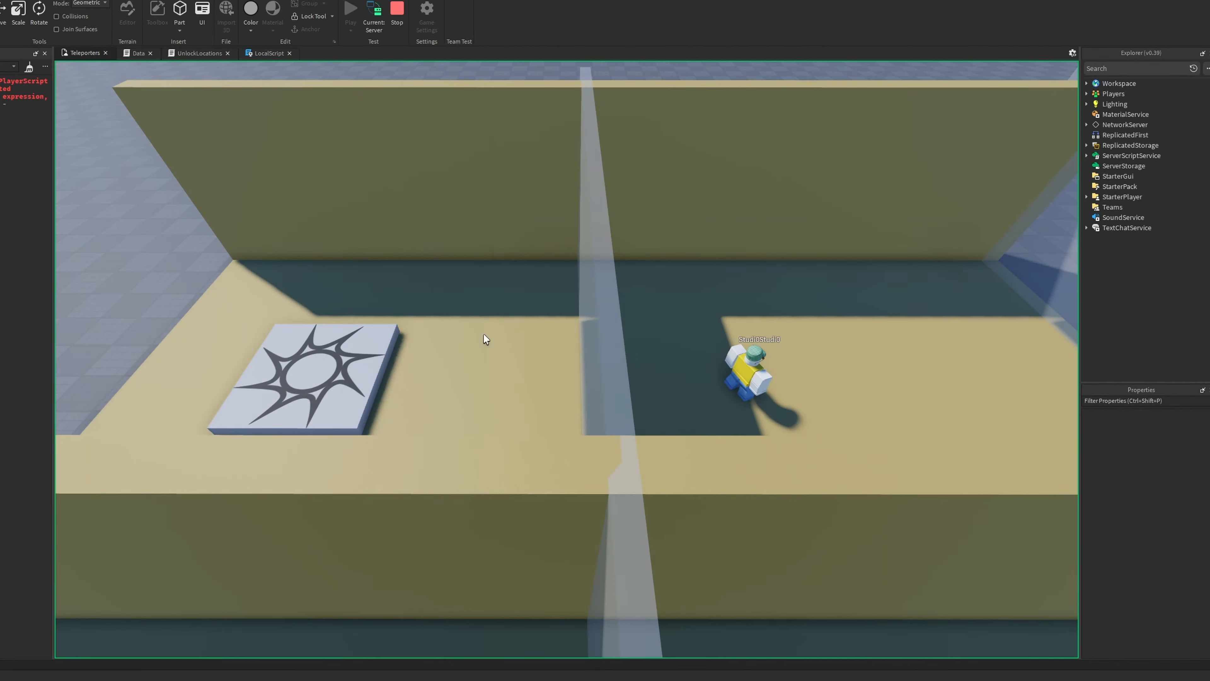
{"action": "key", "text": "a"}
{"action": "right_click_drag", "start_coordinate": [606, 353], "coordinate": [606, 352]}
{"action": "scroll", "coordinate": [627, 338], "scroll_direction": "up", "scroll_amount": 2}
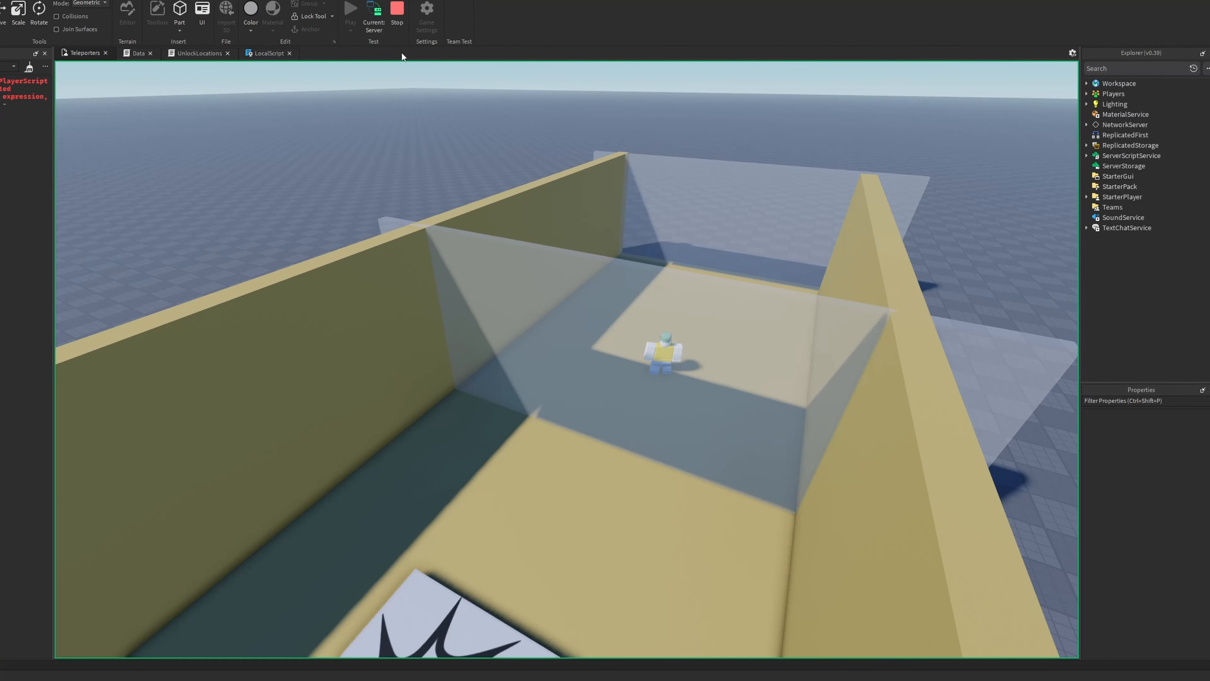
{"action": "left_click", "coordinate": [397, 9]}
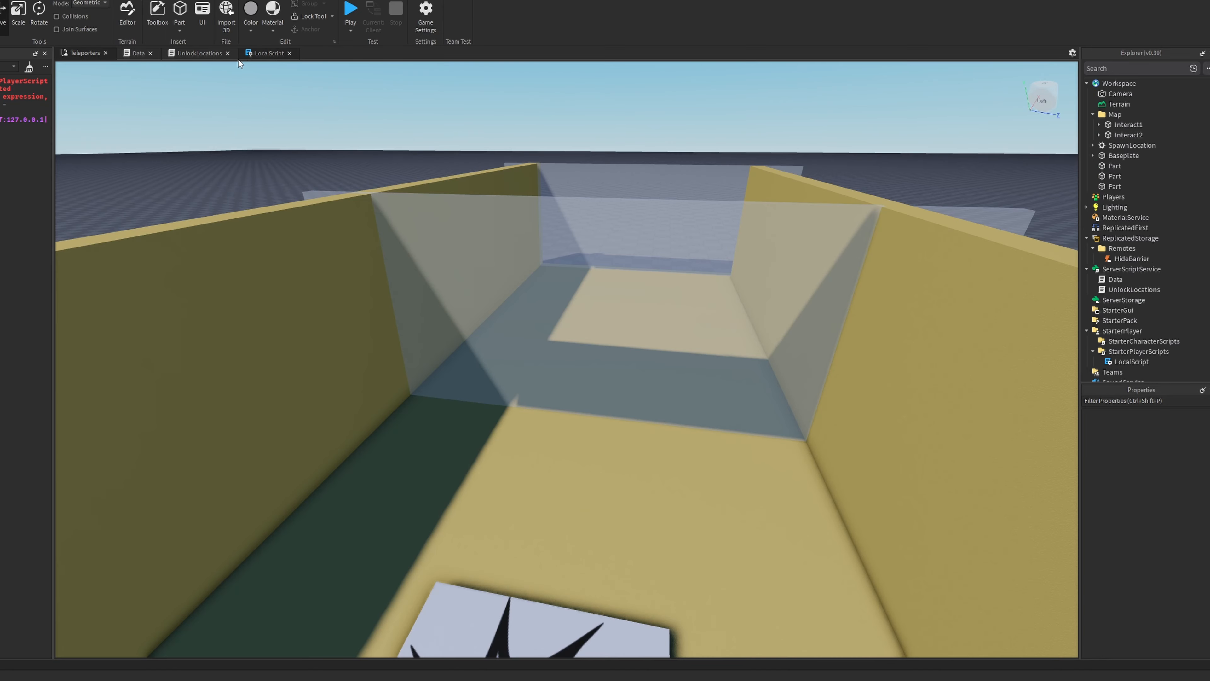
Step: In LocalScript, complete the Interact1 transparency line with the value 1
{"action": "left_click", "coordinate": [256, 54]}
{"action": "left_click", "coordinate": [332, 199]}
{"action": "left_click", "coordinate": [283, 213]}
{"action": "left_click", "coordinate": [492, 174]}
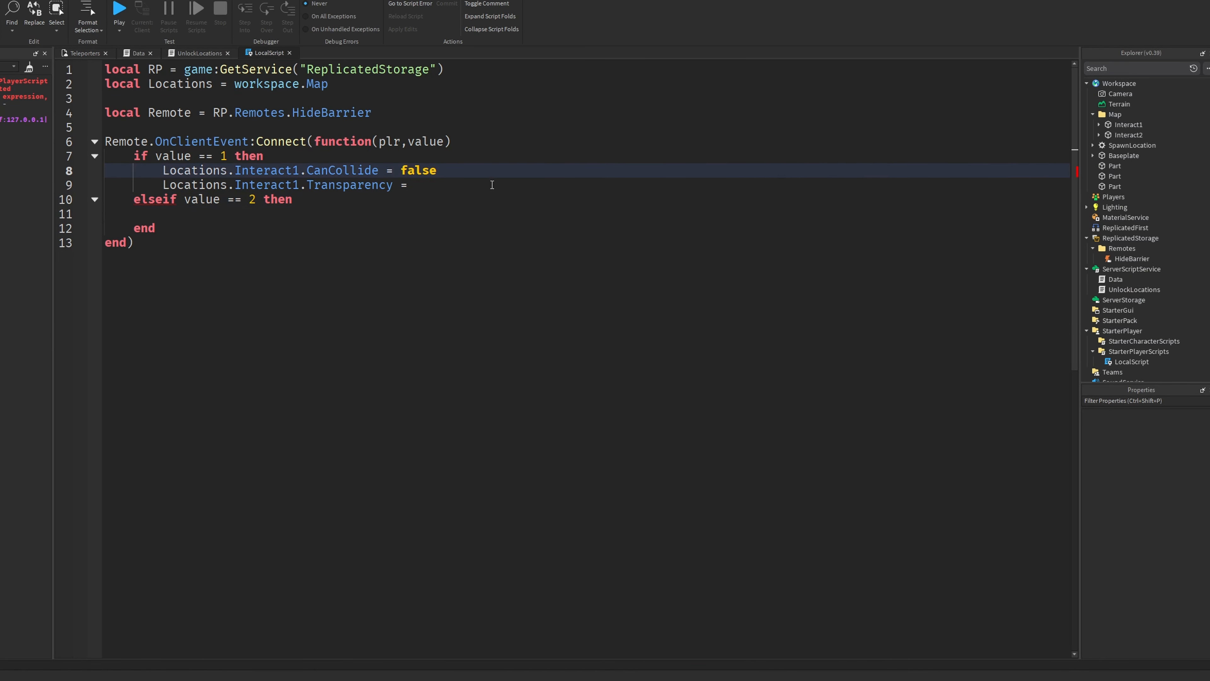
{"action": "left_click", "coordinate": [492, 185]}
{"action": "type", "text": "1"}
{"action": "left_click", "coordinate": [270, 238]}
{"action": "left_click", "coordinate": [316, 211]}
Step: Copy the two Interact1 lines for CanCollide and Transparency into the elseif value == 2 branch
{"action": "left_click_drag", "start_coordinate": [462, 183], "coordinate": [163, 170]}
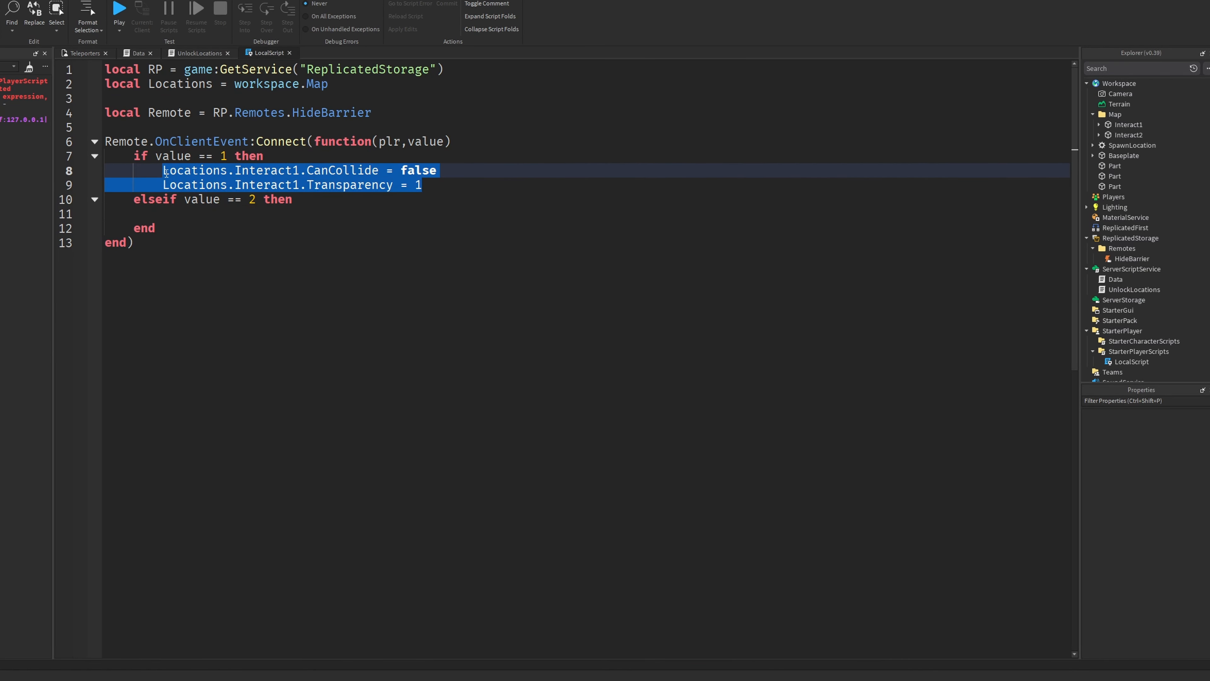
{"action": "key", "text": "ctrl+c"}
{"action": "left_click", "coordinate": [237, 214]}
{"action": "key", "text": "ctrl+v"}
Step: Change Interact1 to Interact2 in both copied lines of the elseif branch
{"action": "left_click", "coordinate": [297, 213]}
{"action": "key", "text": "BackSpace"}
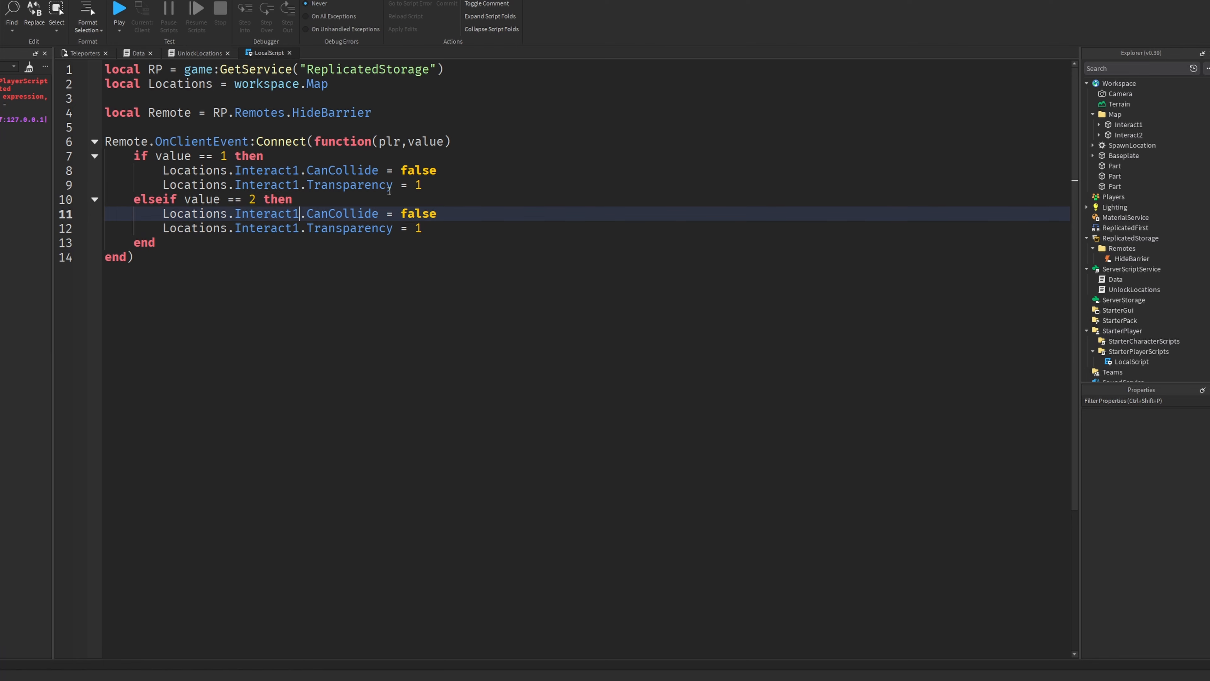
{"action": "type", "text": "2"}
{"action": "key", "text": "Escape"}
{"action": "left_click", "coordinate": [300, 228]}
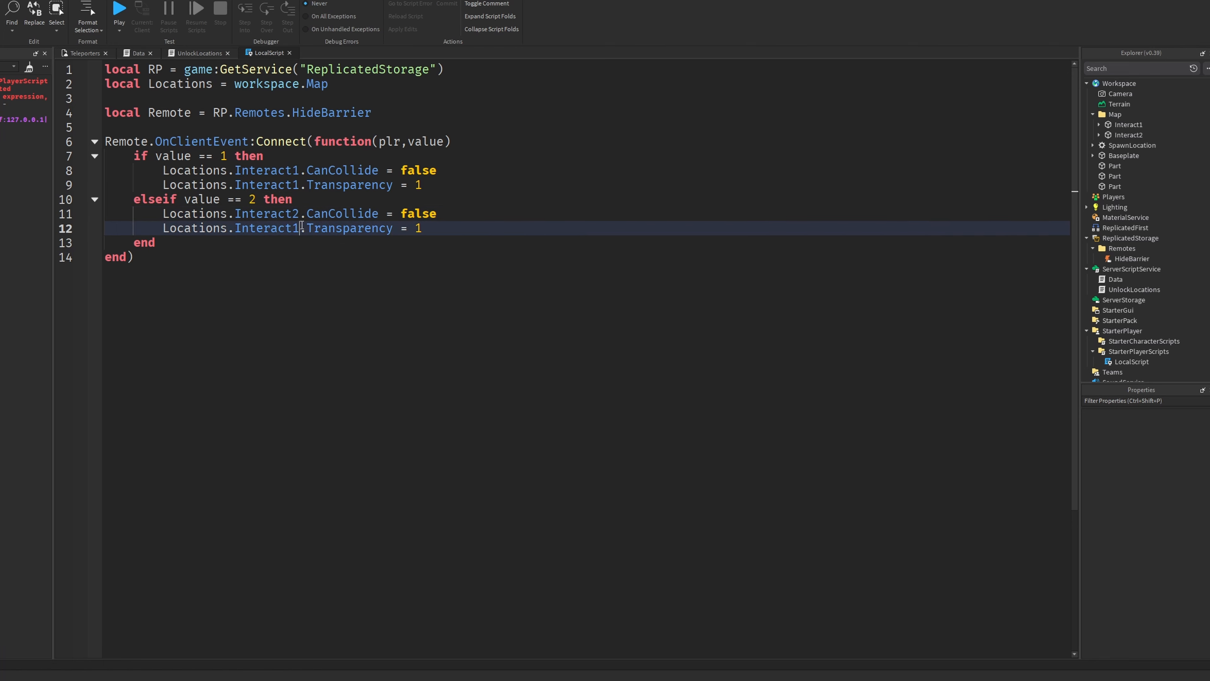
{"action": "key", "text": "BackSpace"}
{"action": "type", "text": "2"}
{"action": "left_click", "coordinate": [497, 228]}
Step: In UnlockLocations, add Remote:FireClient(plr,2) above the Location2 print line of the Interact2 handler
{"action": "left_click", "coordinate": [204, 52]}
{"action": "left_click_drag", "start_coordinate": [343, 214], "coordinate": [191, 214]}
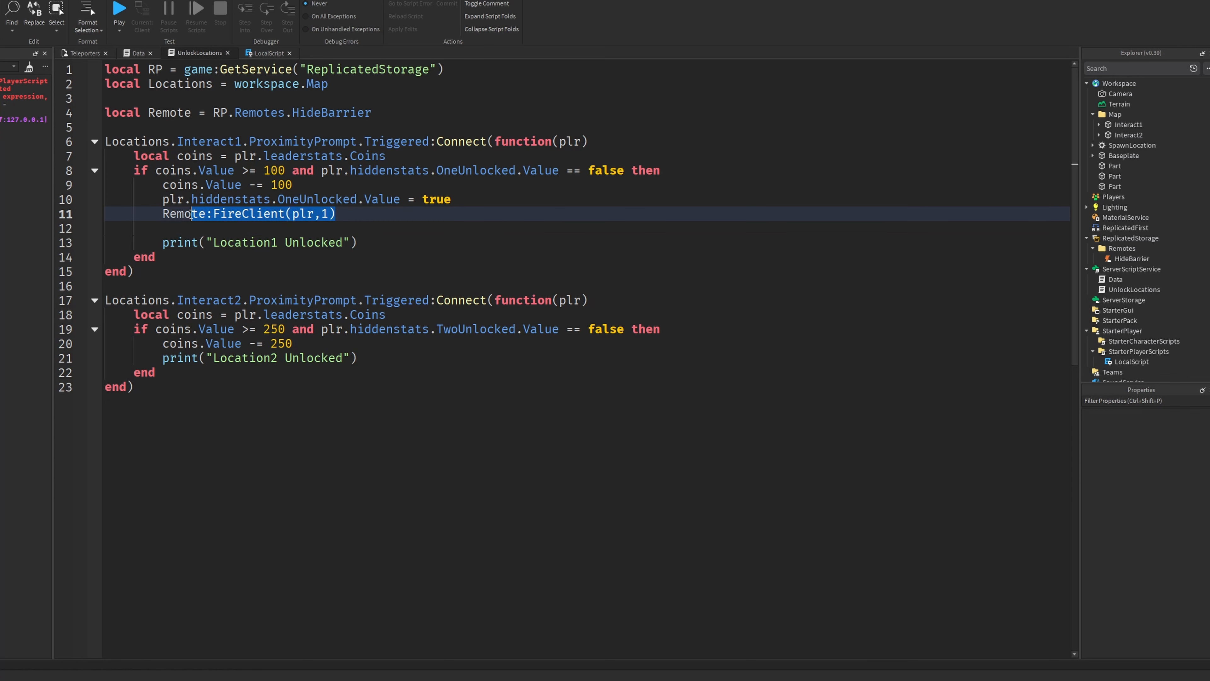
{"action": "key", "text": "ctrl+c"}
{"action": "left_click", "coordinate": [383, 344]}
{"action": "key", "text": "Return"}
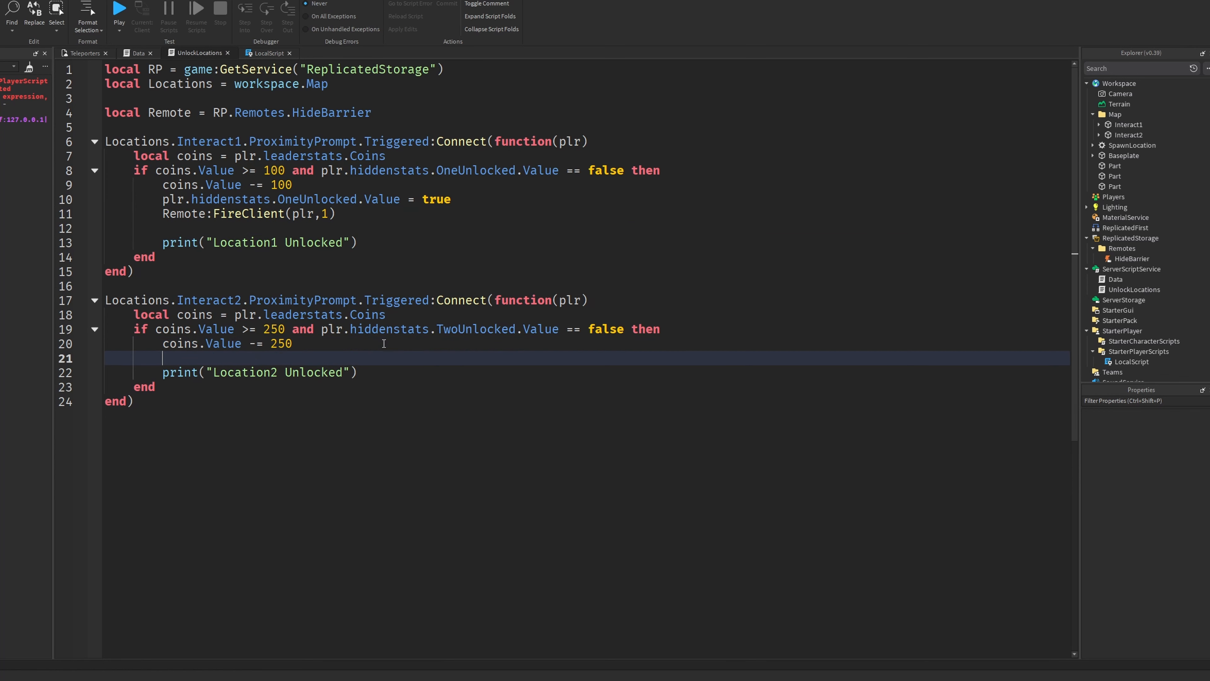
{"action": "key", "text": "Return"}
{"action": "key", "text": "ctrl+v"}
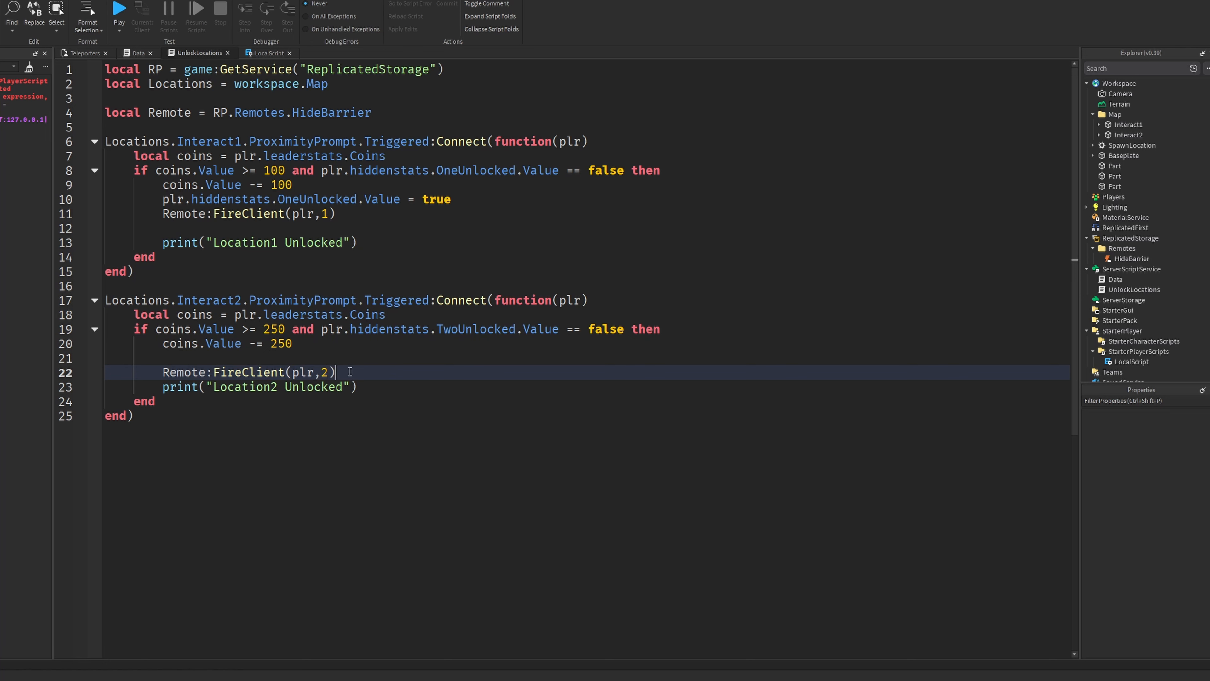
Step: Add plr.hiddenstats.TwoUnlocked.Value = true below the coins.Value -= 250 line by adapting a copy of the OneUnlocked line
{"action": "left_click_drag", "start_coordinate": [456, 202], "coordinate": [175, 196]}
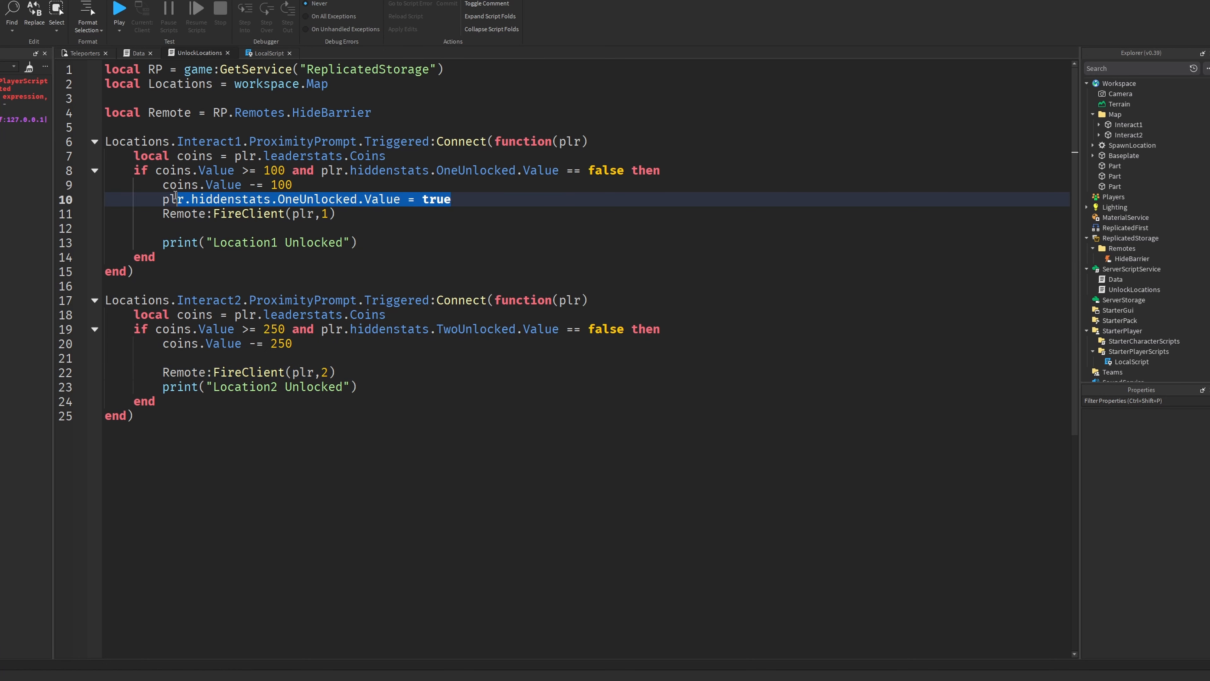
{"action": "key", "text": "ctrl+c"}
{"action": "left_click", "coordinate": [389, 357]}
{"action": "key", "text": "ctrl+v"}
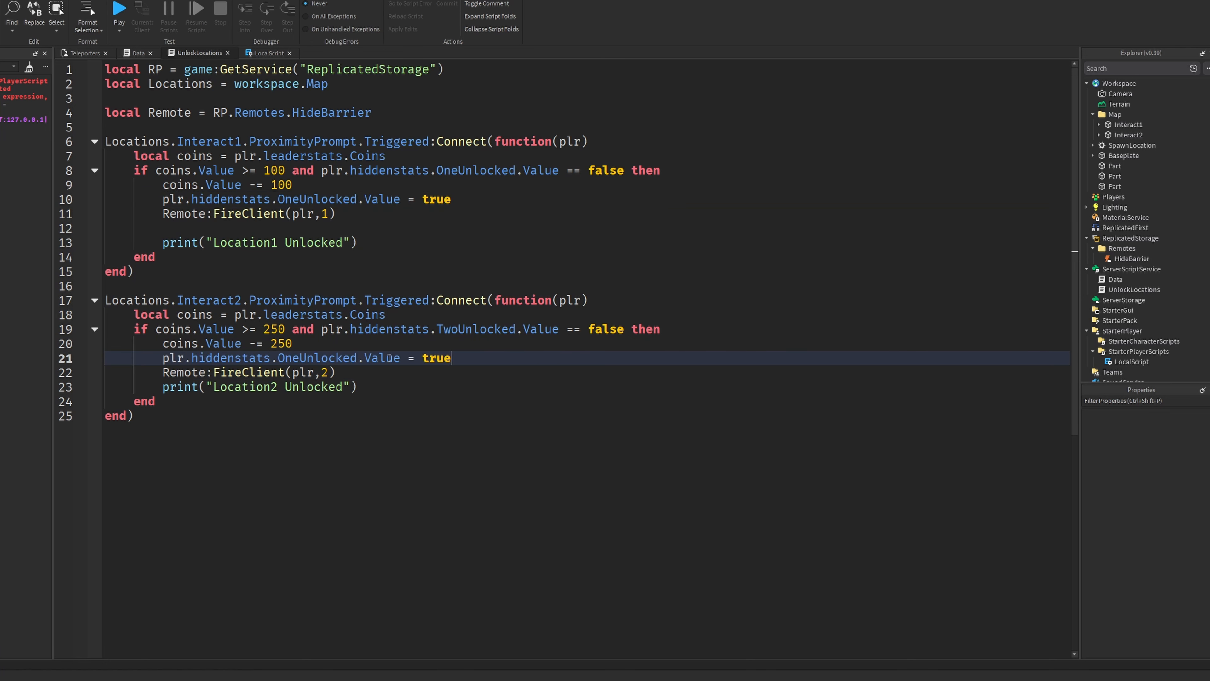
{"action": "double_click", "coordinate": [329, 357]}
{"action": "type", "text": "Two"}
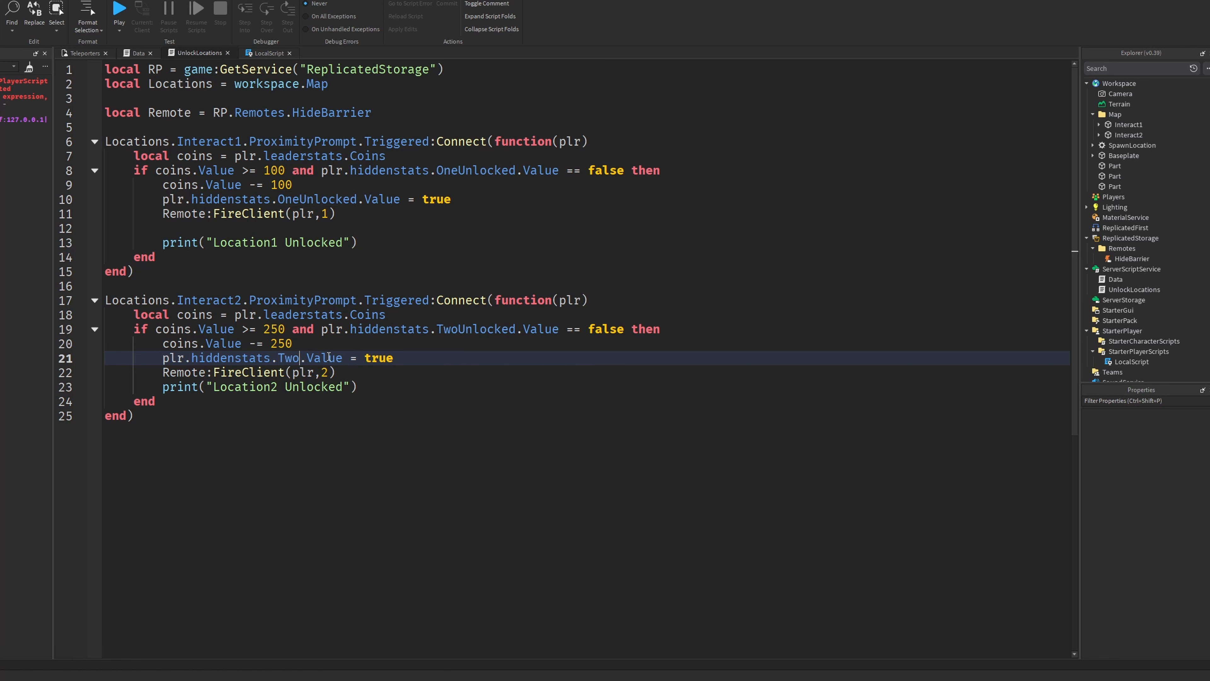
{"action": "left_click", "coordinate": [502, 376]}
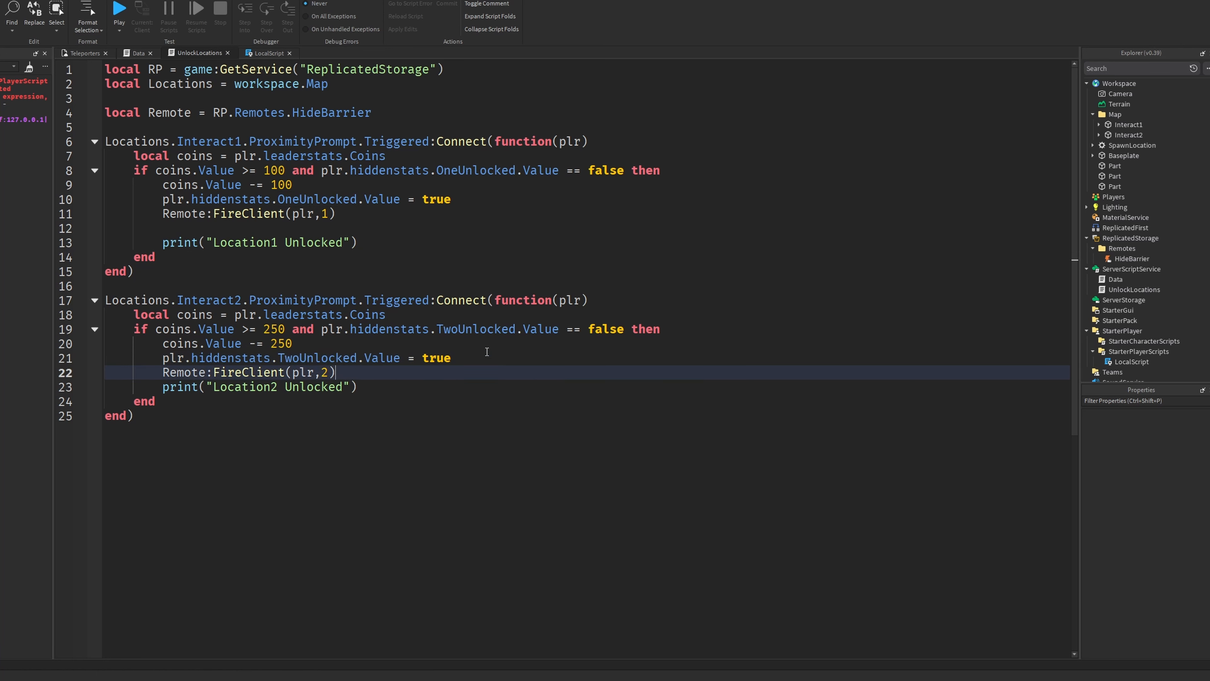
{"action": "left_click", "coordinate": [486, 353]}
Step: Playtest the Teleporters place and walk the character up to the first barrier
{"action": "left_click", "coordinate": [101, 52]}
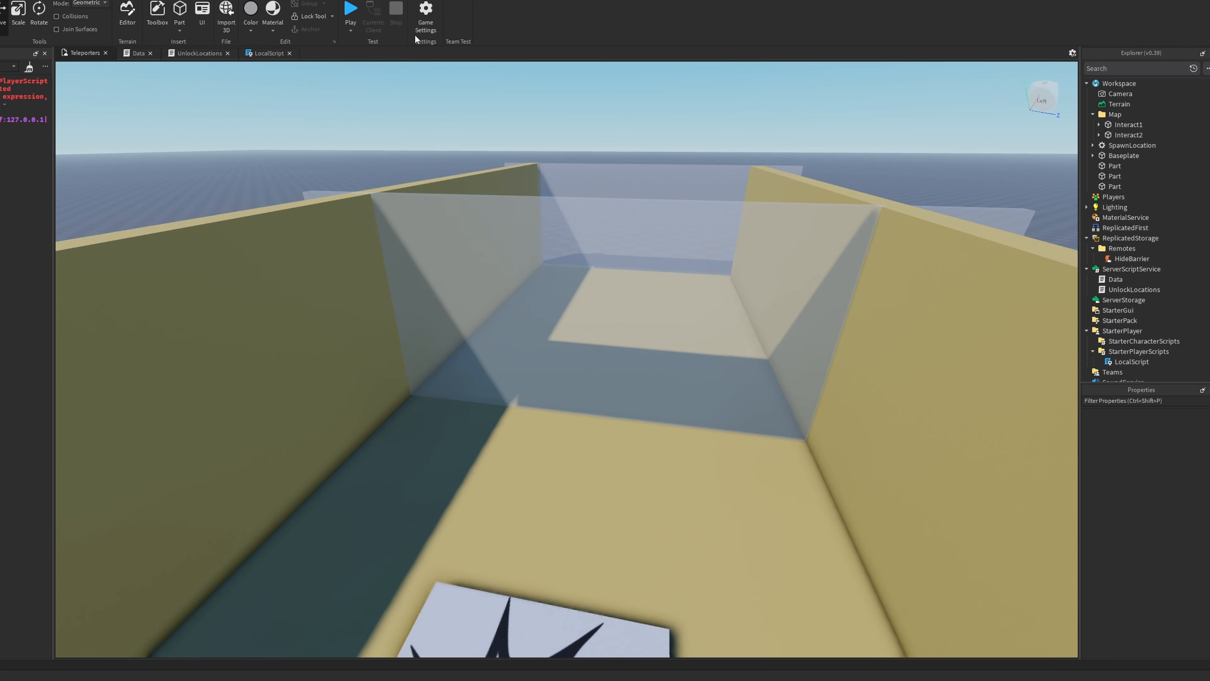
{"action": "left_click", "coordinate": [350, 9]}
{"action": "key", "text": "w"}
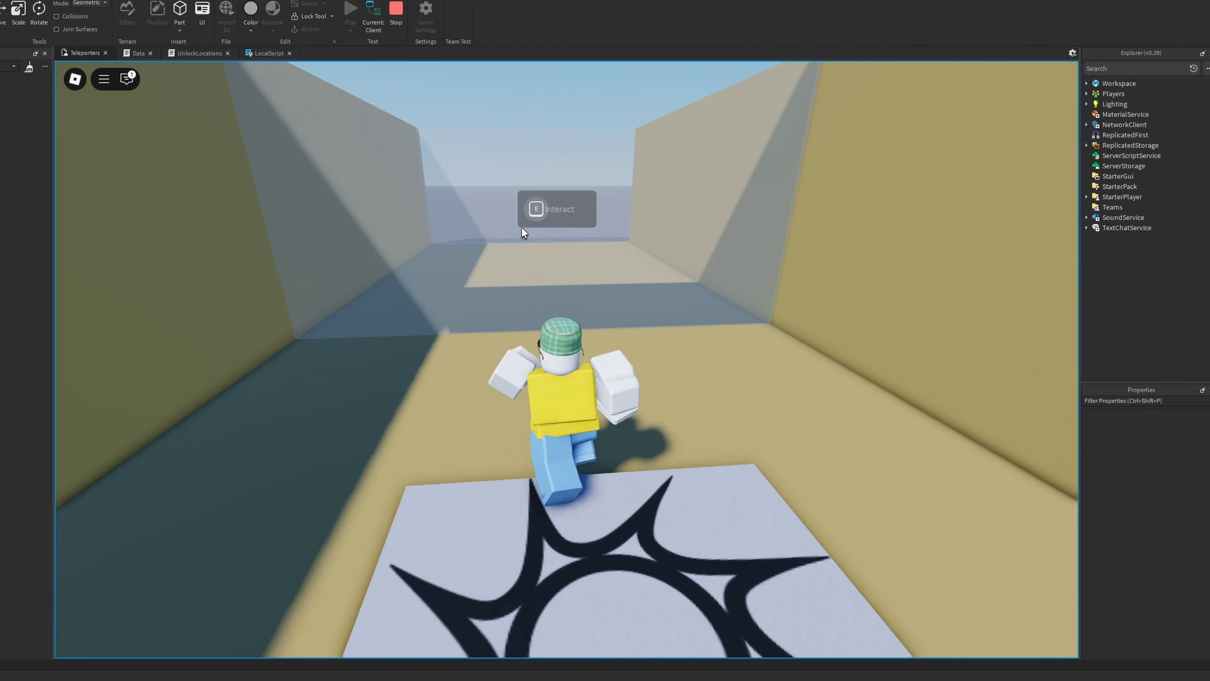
{"action": "right_click_drag", "start_coordinate": [522, 228], "coordinate": [498, 242]}
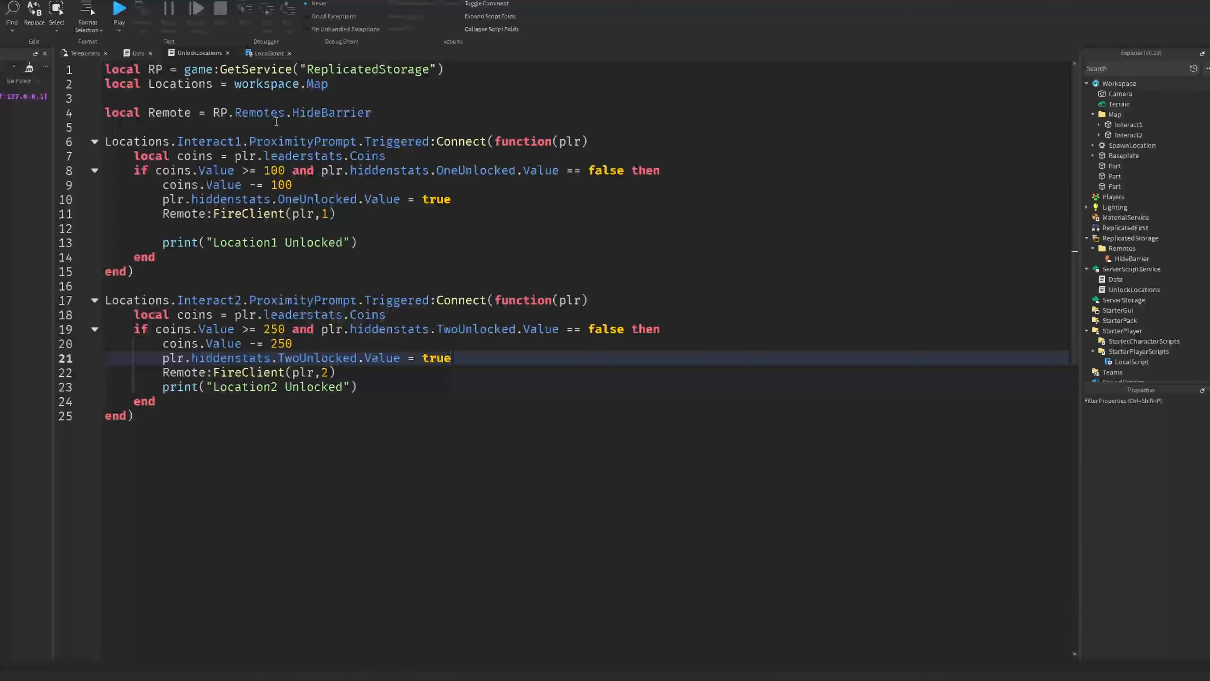
Step: Remove the plr parameter from the OnClientEvent function in LocalScript so that it takes only value
{"action": "left_click", "coordinate": [262, 53]}
{"action": "double_click", "coordinate": [392, 141]}
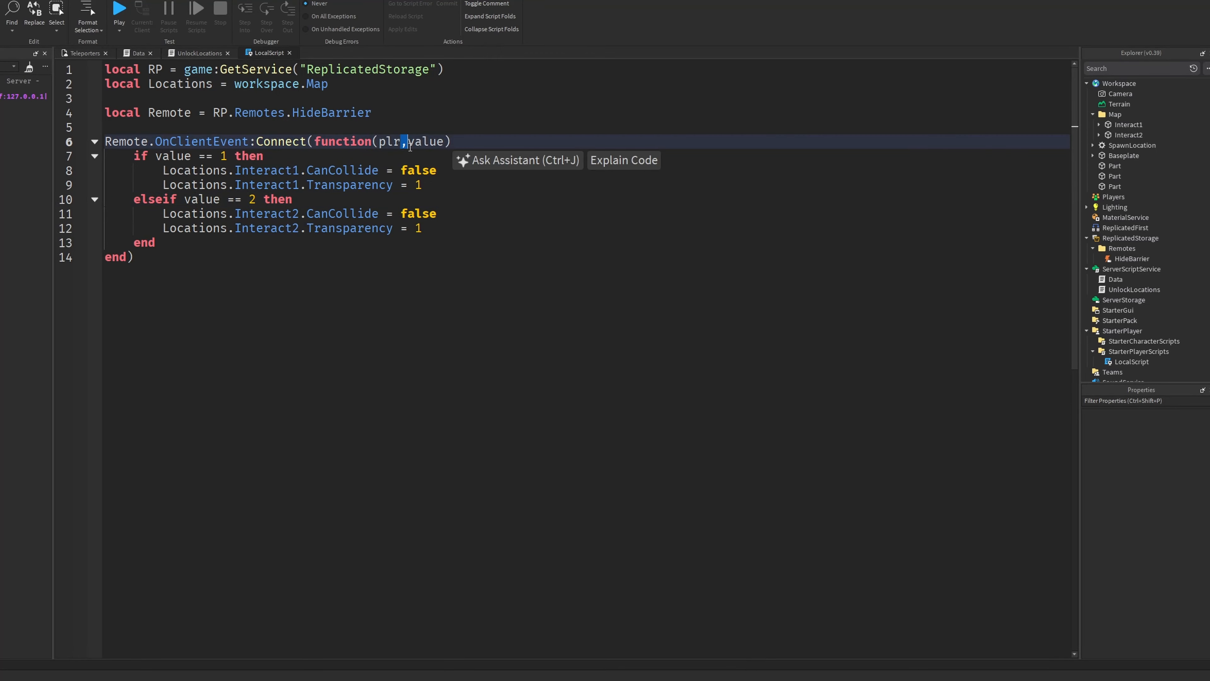
{"action": "key", "text": "BackSpace"}
{"action": "key", "text": "Delete"}
{"action": "left_click", "coordinate": [268, 117]}
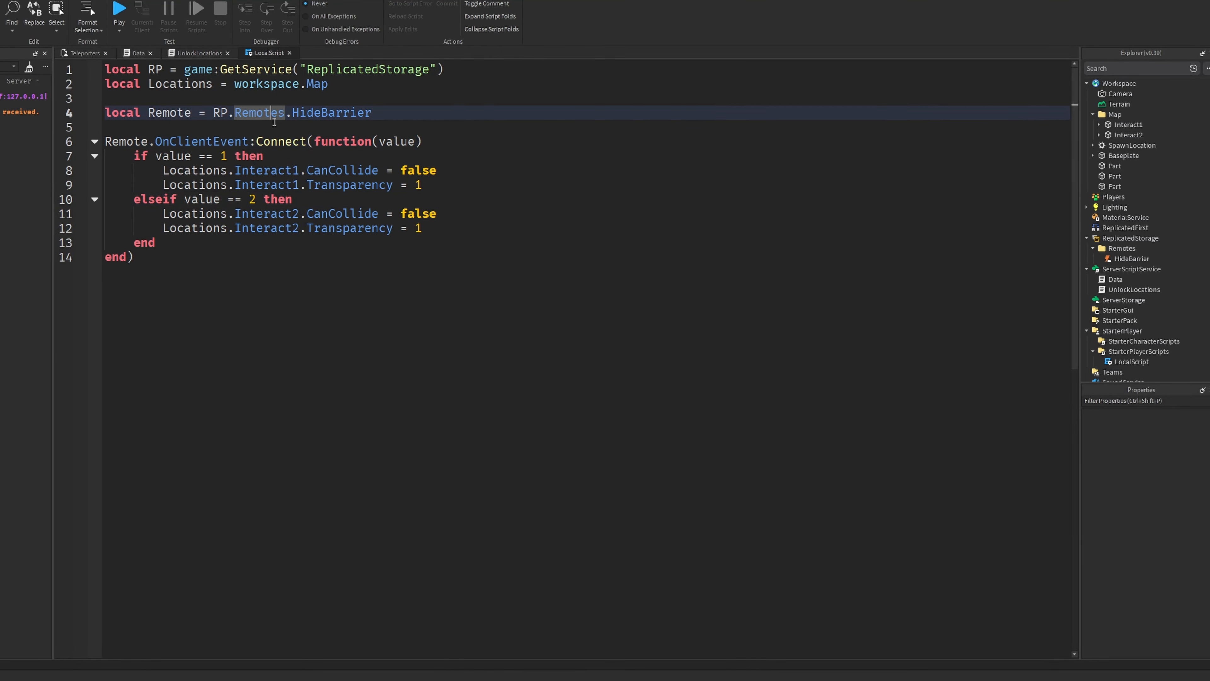
{"action": "left_click", "coordinate": [274, 123]}
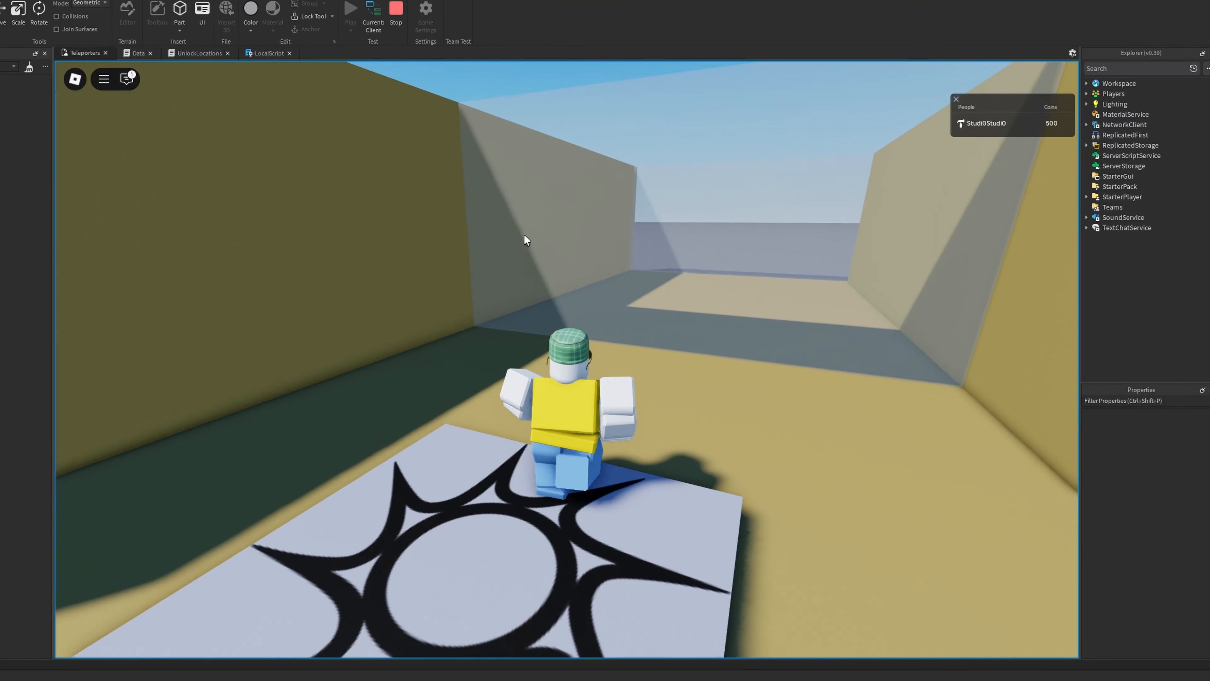
Step: Playtest the first barrier's unlock, walk the character into the passage, look back toward the spawn and end the test
{"action": "key", "text": "w"}
{"action": "right_click_drag", "start_coordinate": [524, 234], "coordinate": [415, 149]}
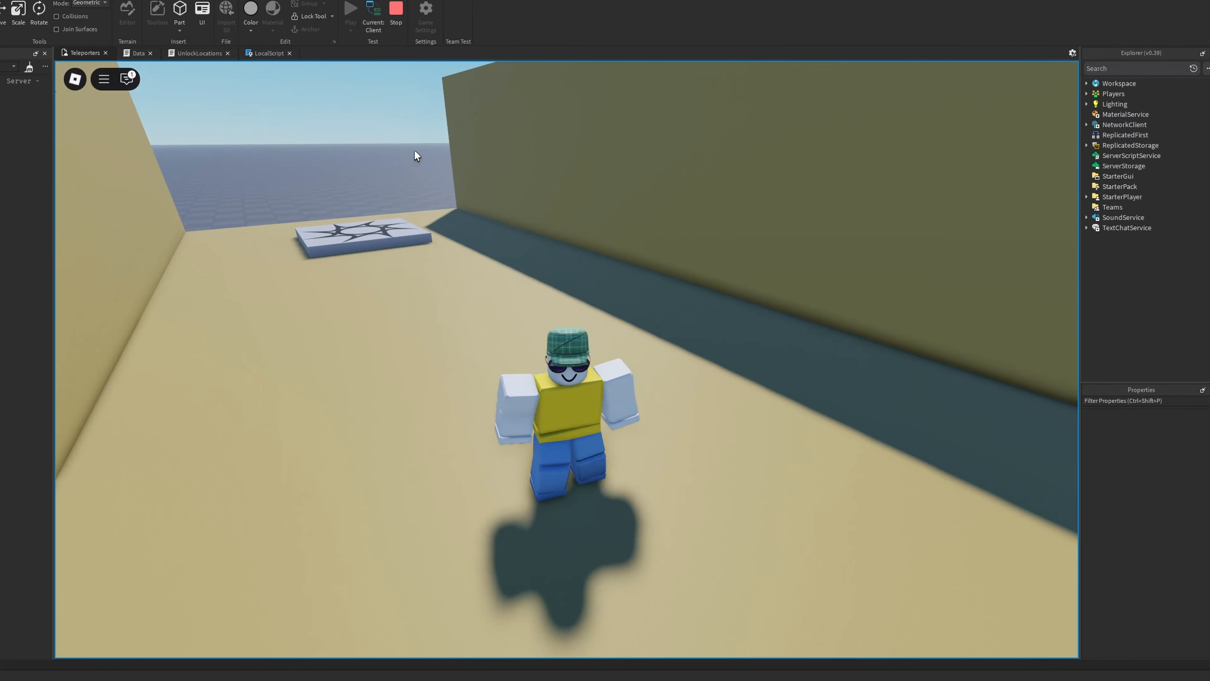
{"action": "right_click_drag", "start_coordinate": [560, 205], "coordinate": [808, 234]}
{"action": "key", "text": "shift+F5"}
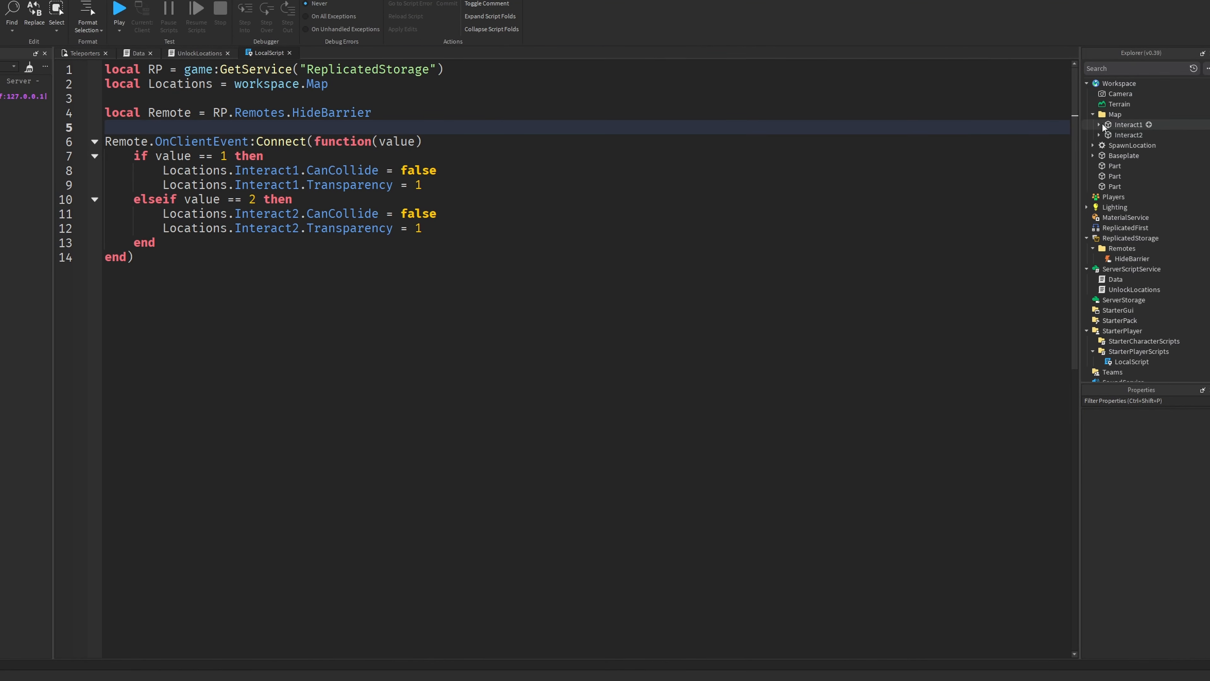
Step: Expand Interact1 to inspect its ProximityPrompt, and add Locations.Interact1.ProximityPrompt.Enabled = false below the Interact1 transparency line in LocalScript
{"action": "left_click", "coordinate": [1121, 135]}
{"action": "scroll", "coordinate": [1169, 515], "scroll_direction": "down", "scroll_amount": 1}
{"action": "scroll", "coordinate": [1167, 534], "scroll_direction": "up", "scroll_amount": 1}
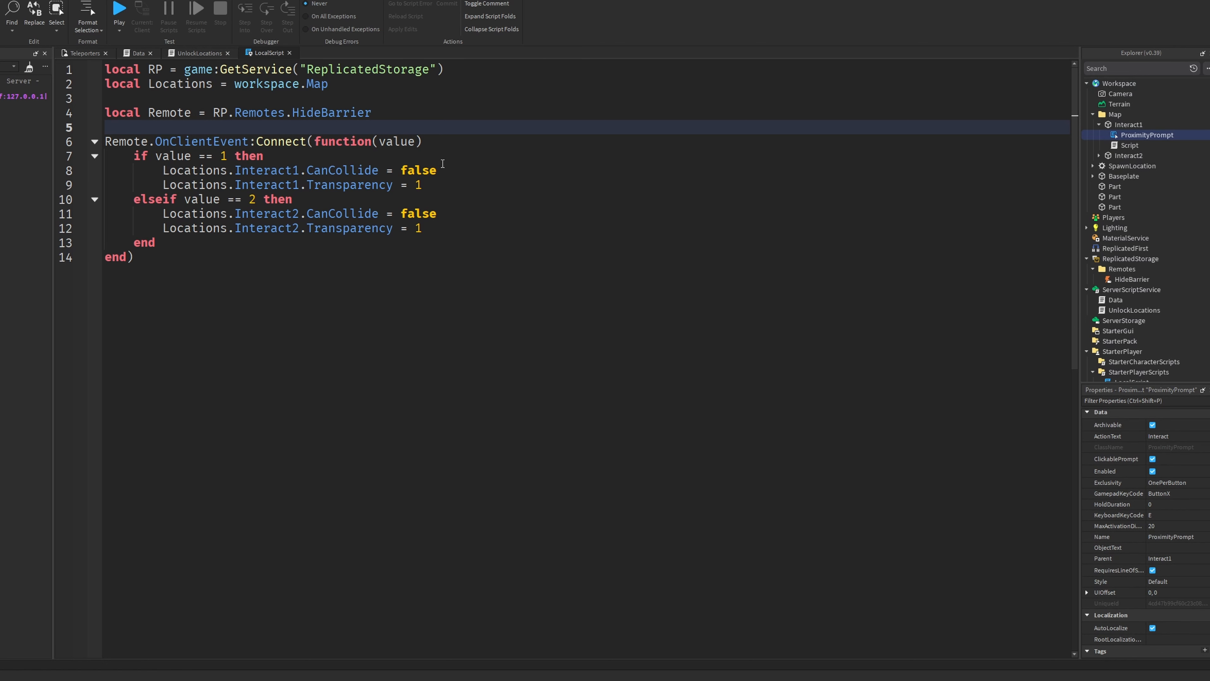
{"action": "left_click", "coordinate": [498, 183]}
{"action": "key", "text": "Return"}
{"action": "type", "text": "Locations"}
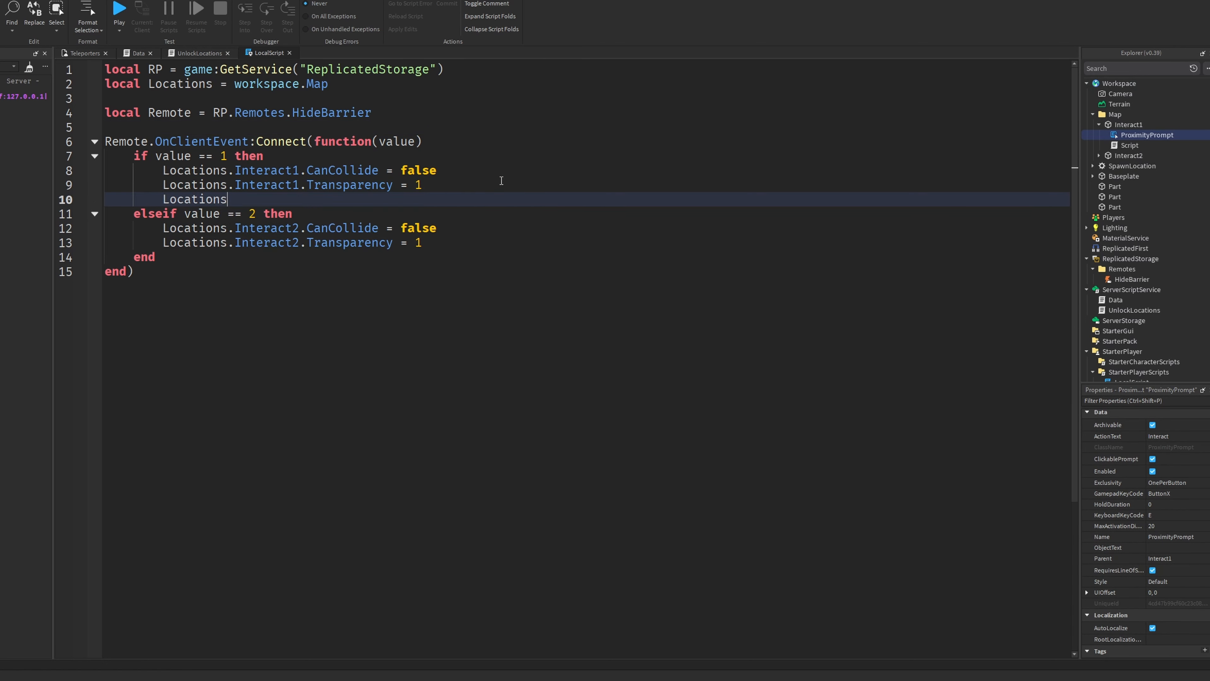
{"action": "type", "text": ".Interact1.ProximityPrompt.Enabled = false"}
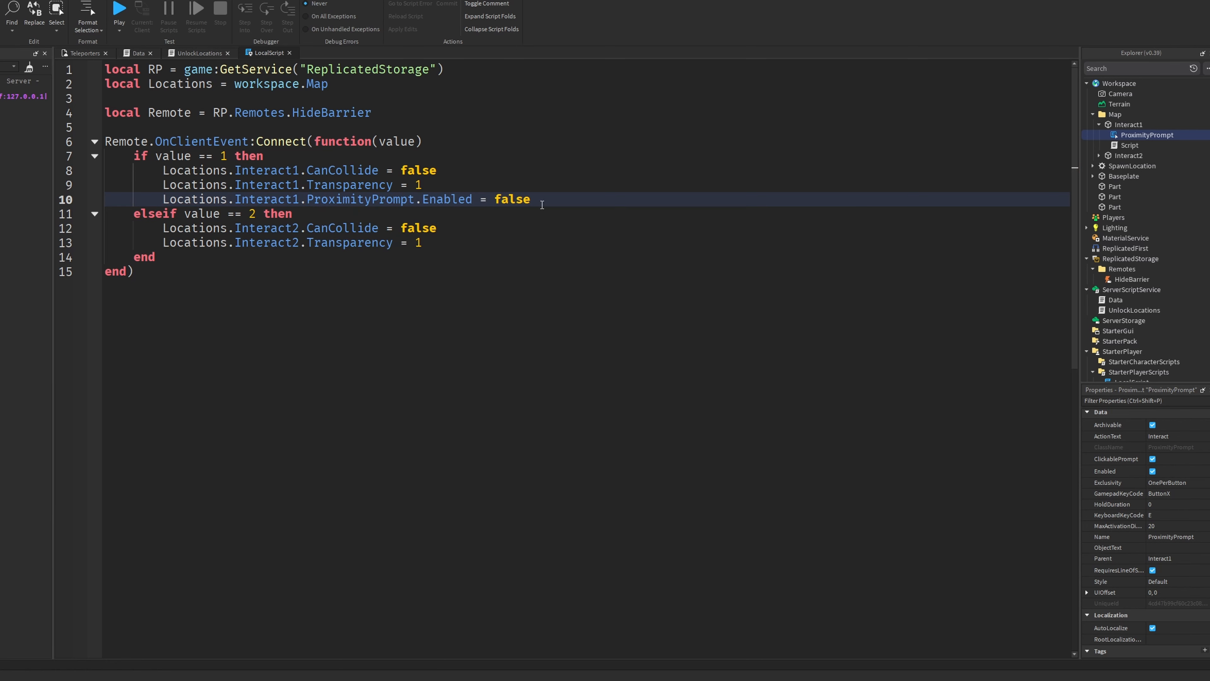
Step: Copy the ProximityPrompt.Enabled = false line to the end of the elseif branch and point it to Interact2
{"action": "left_click_drag", "start_coordinate": [542, 205], "coordinate": [162, 199]}
{"action": "key", "text": "ctrl+c"}
{"action": "left_click", "coordinate": [446, 241]}
{"action": "key", "text": "Return"}
{"action": "key", "text": "ctrl+v"}
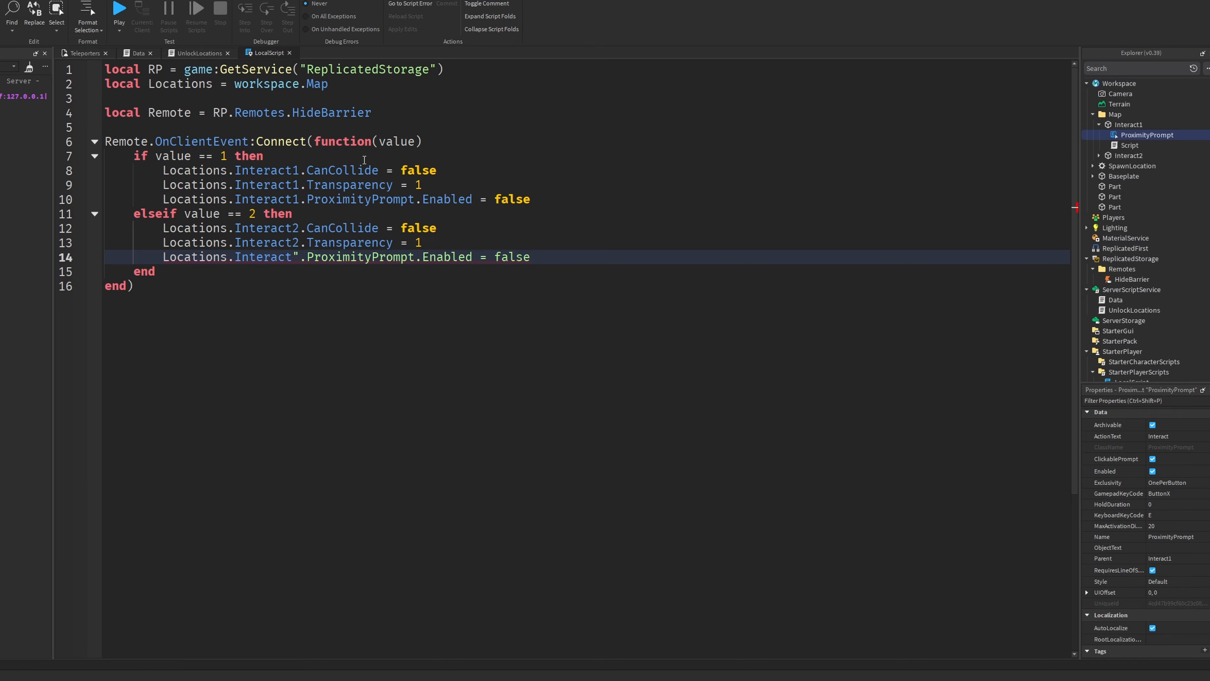
Step: Playtest the place, unlock both locations while walking the character through the passage, and end the test
{"action": "key", "text": "F5"}
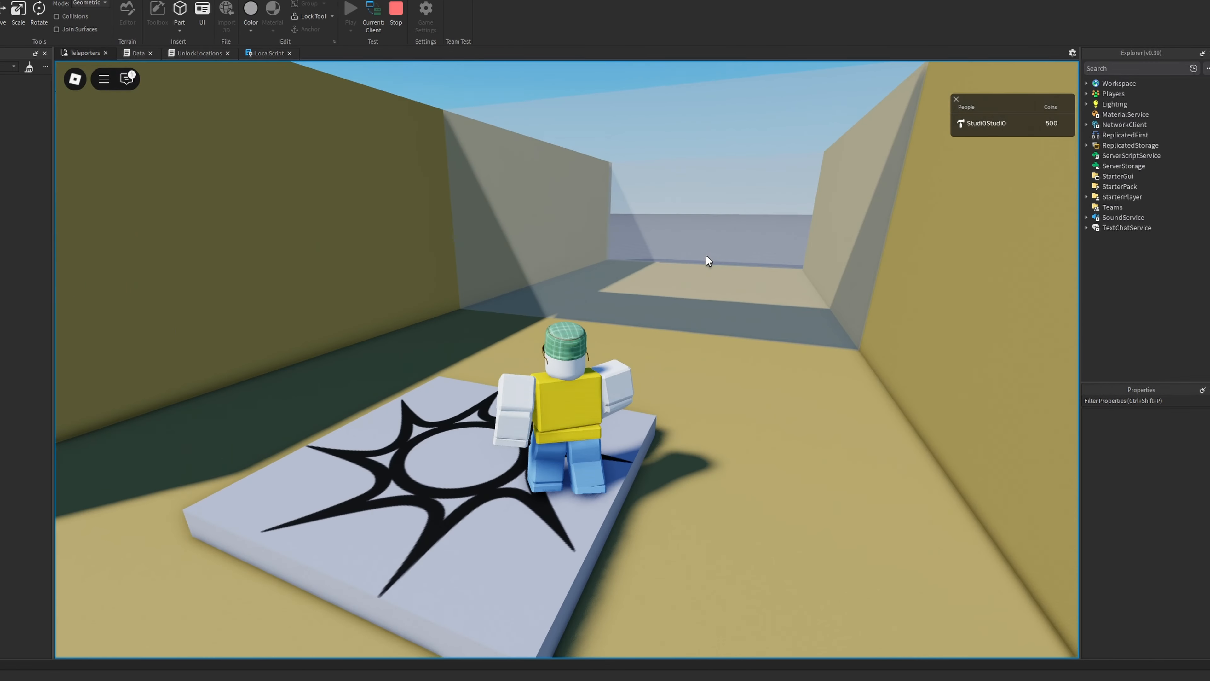
{"action": "key", "text": "w"}
{"action": "right_click_drag", "start_coordinate": [524, 162], "coordinate": [654, 208]}
{"action": "key", "text": "e"}
{"action": "key", "text": "w"}
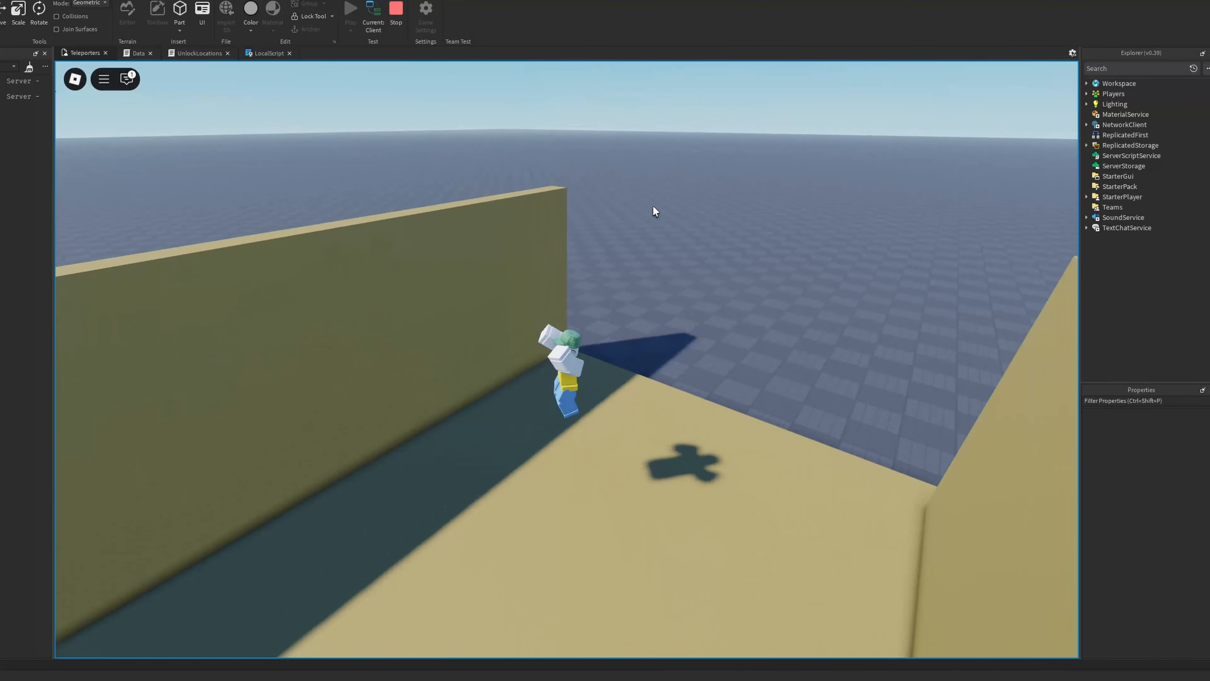
{"action": "left_click", "coordinate": [401, 19]}
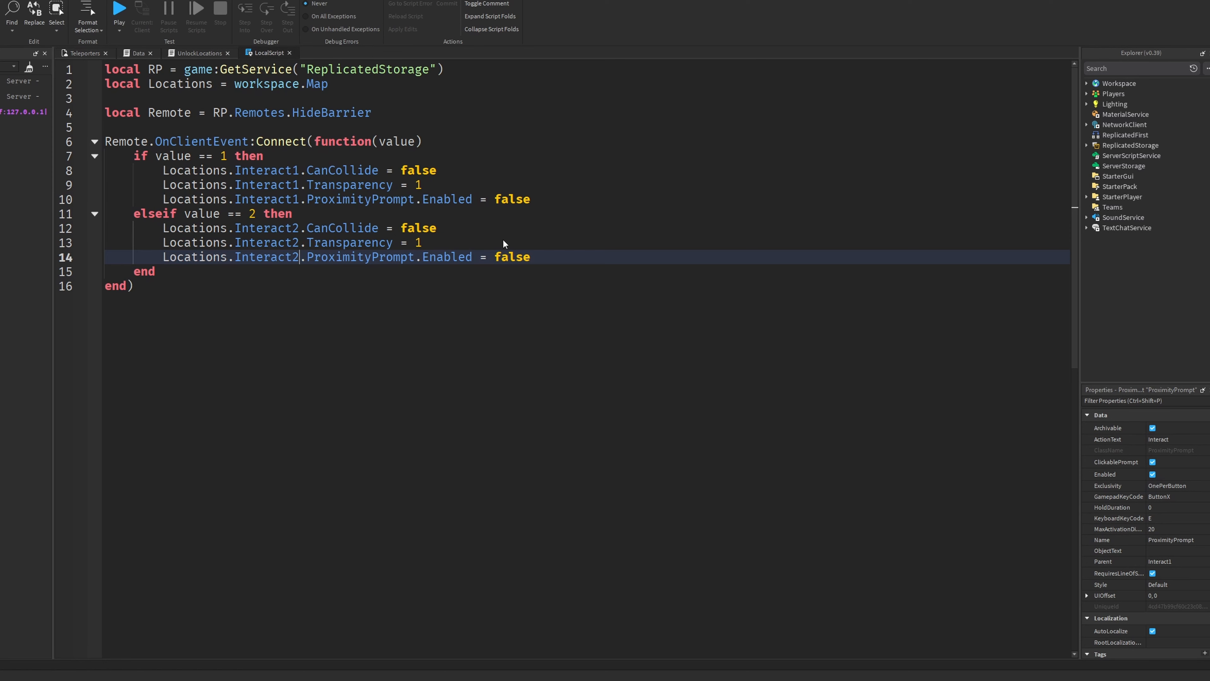
Step: Return to the Teleporters place, add a ScreenGui to StarterGui and name it Teleporter
{"action": "left_click", "coordinate": [454, 240]}
{"action": "left_click", "coordinate": [86, 54]}
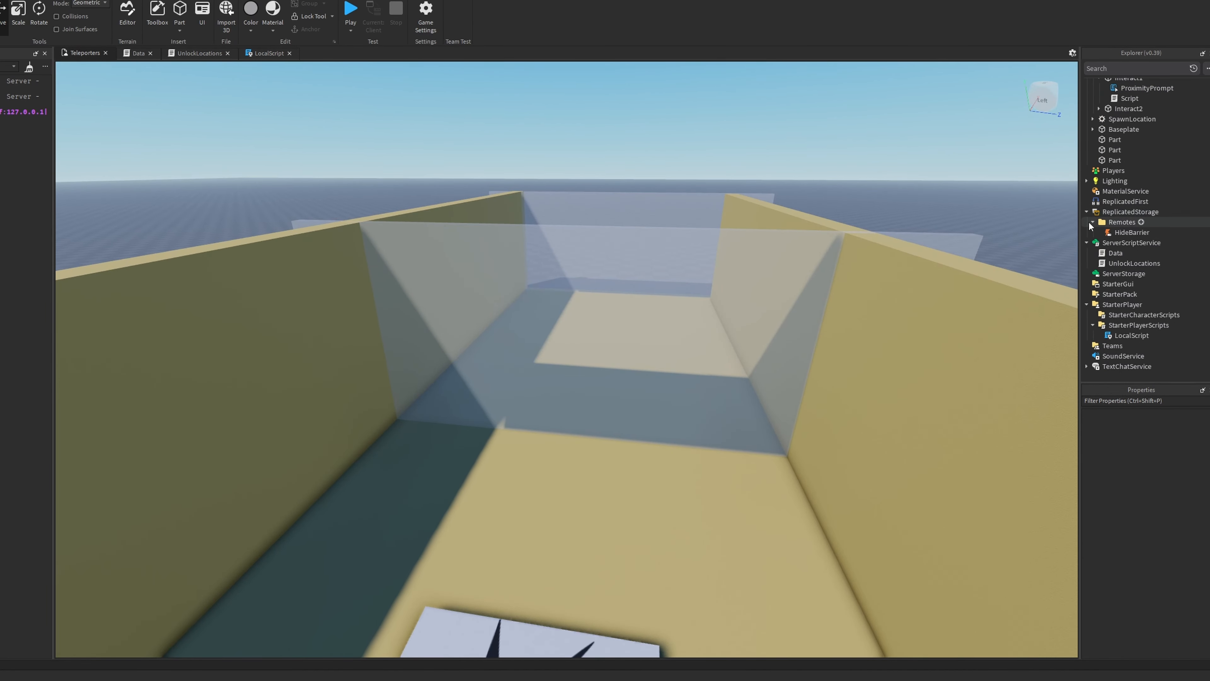
{"action": "left_click", "coordinate": [1118, 284]}
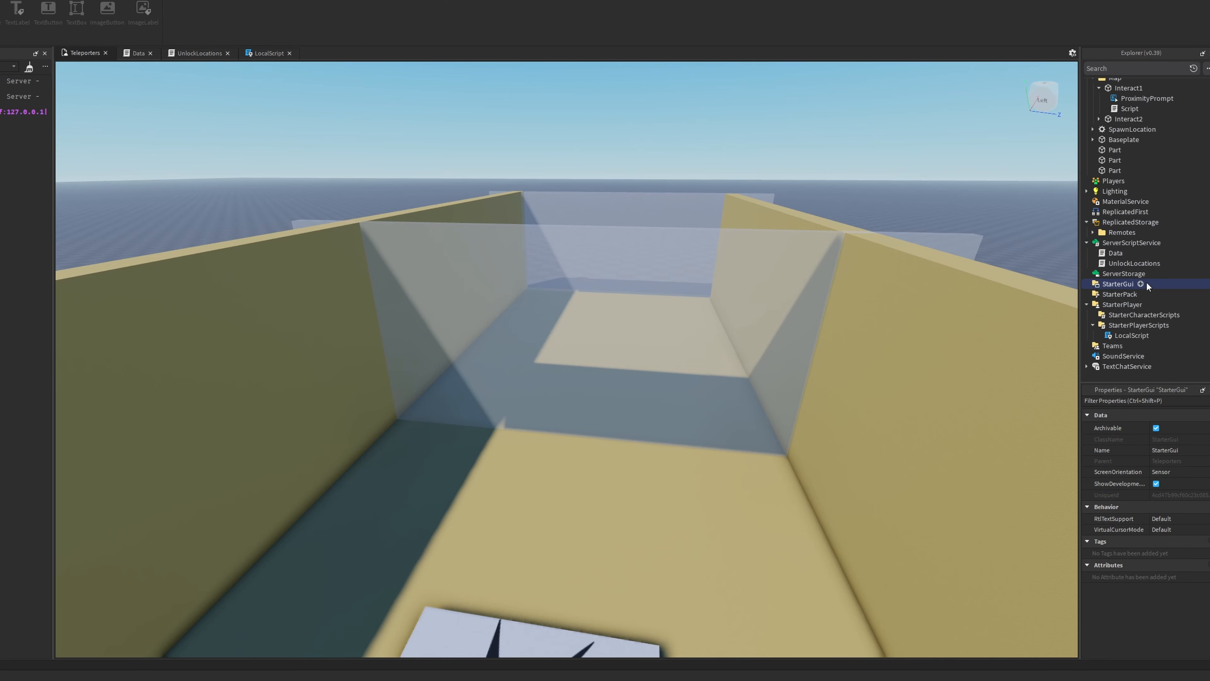
{"action": "right_click", "coordinate": [1098, 284]}
{"action": "left_click", "coordinate": [1123, 276]}
{"action": "left_click", "coordinate": [1140, 284]}
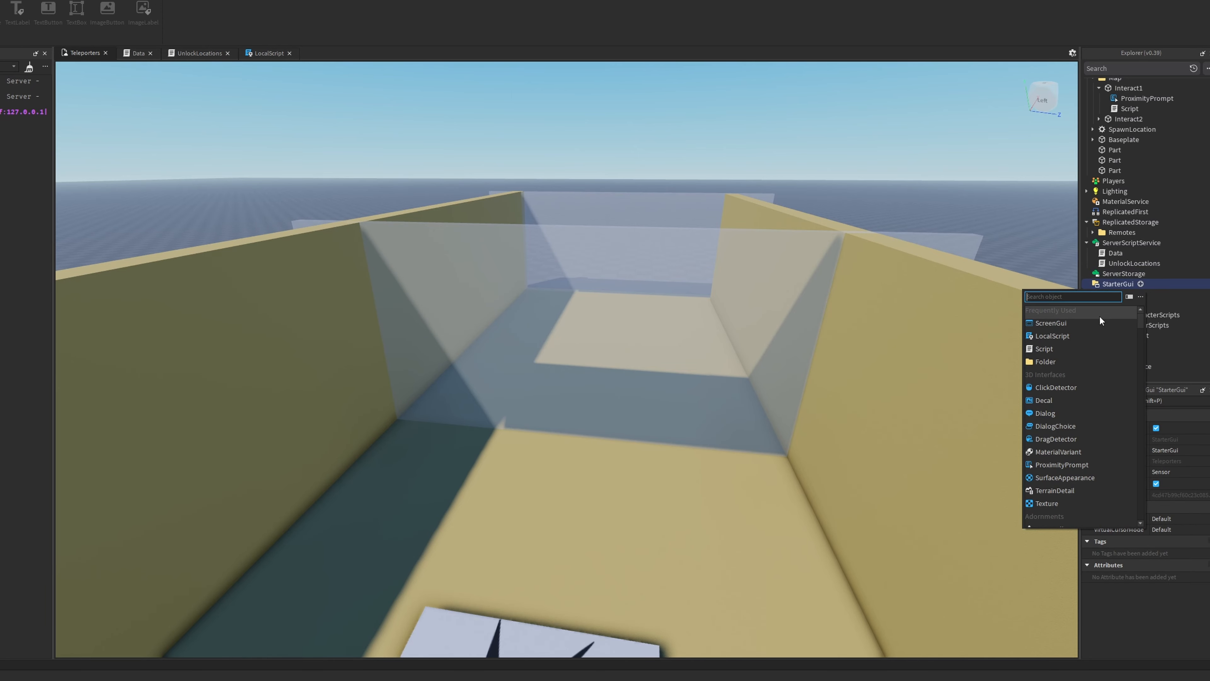
{"action": "left_click", "coordinate": [1099, 316]}
{"action": "left_click", "coordinate": [1173, 566]}
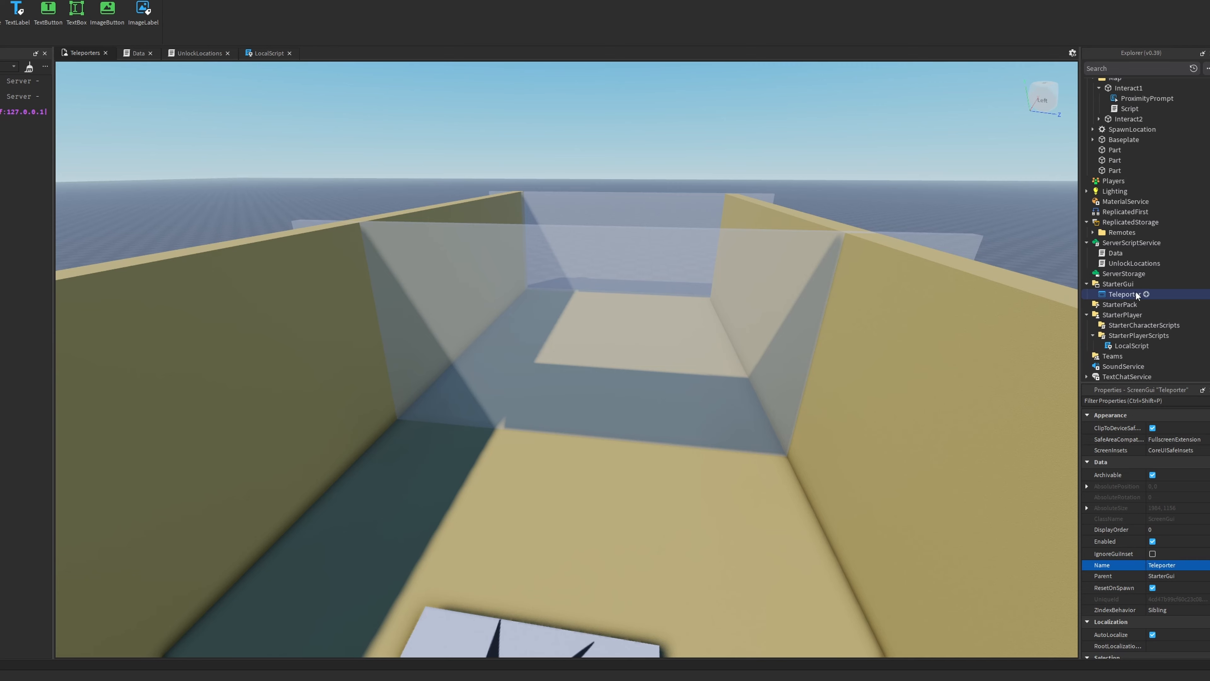
Step: Insert a Frame into the Teleporter ScreenGui and move it to about the centre of the viewport
{"action": "left_click", "coordinate": [1146, 295]}
{"action": "left_click", "coordinate": [1018, 329]}
{"action": "left_click_drag", "start_coordinate": [90, 94], "coordinate": [574, 343]}
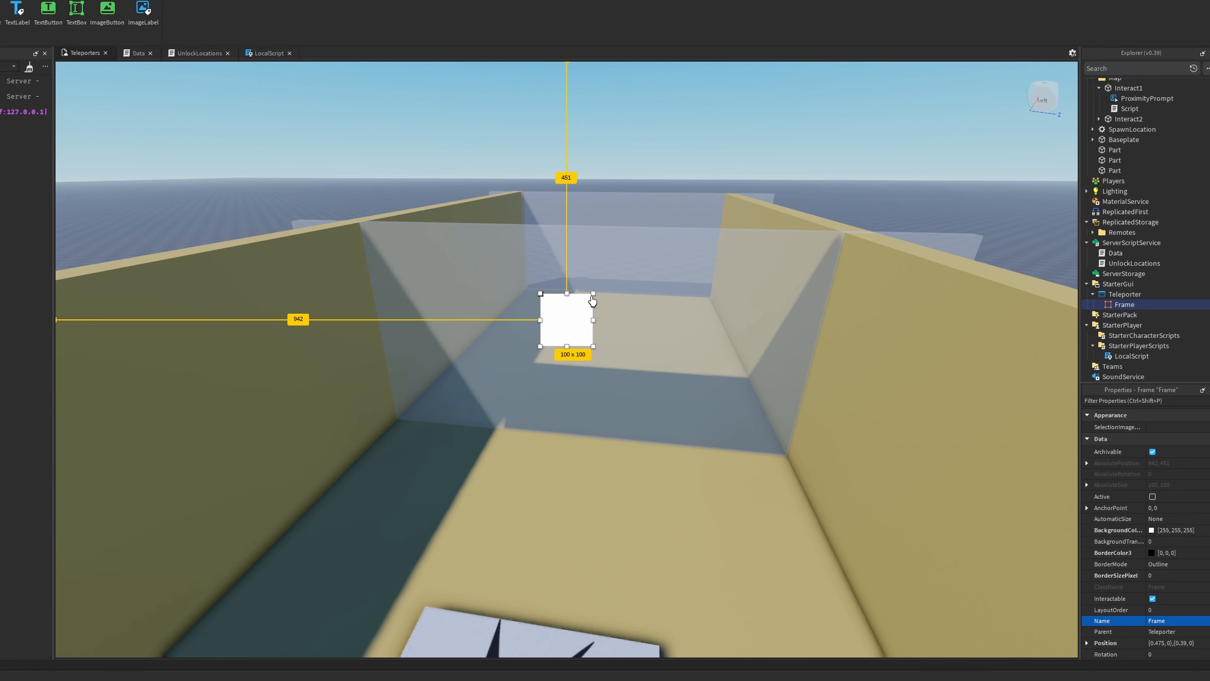
Step: Enlarge the Teleporter frame to about 837 x 610 pixels and centre it in the viewport
{"action": "left_click_drag", "start_coordinate": [592, 299], "coordinate": [872, 105]}
{"action": "left_click_drag", "start_coordinate": [784, 220], "coordinate": [642, 354]}
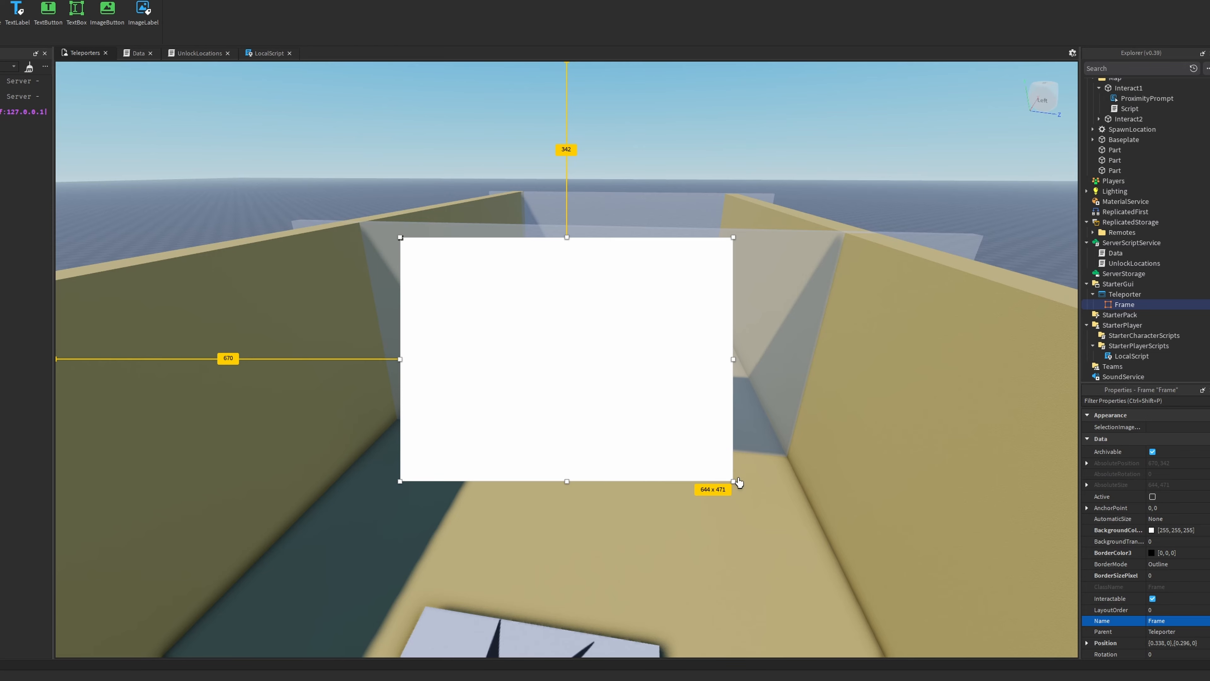
{"action": "left_click_drag", "start_coordinate": [734, 481], "coordinate": [833, 553]}
{"action": "left_click_drag", "start_coordinate": [714, 466], "coordinate": [665, 430]}
{"action": "left_click", "coordinate": [859, 157]}
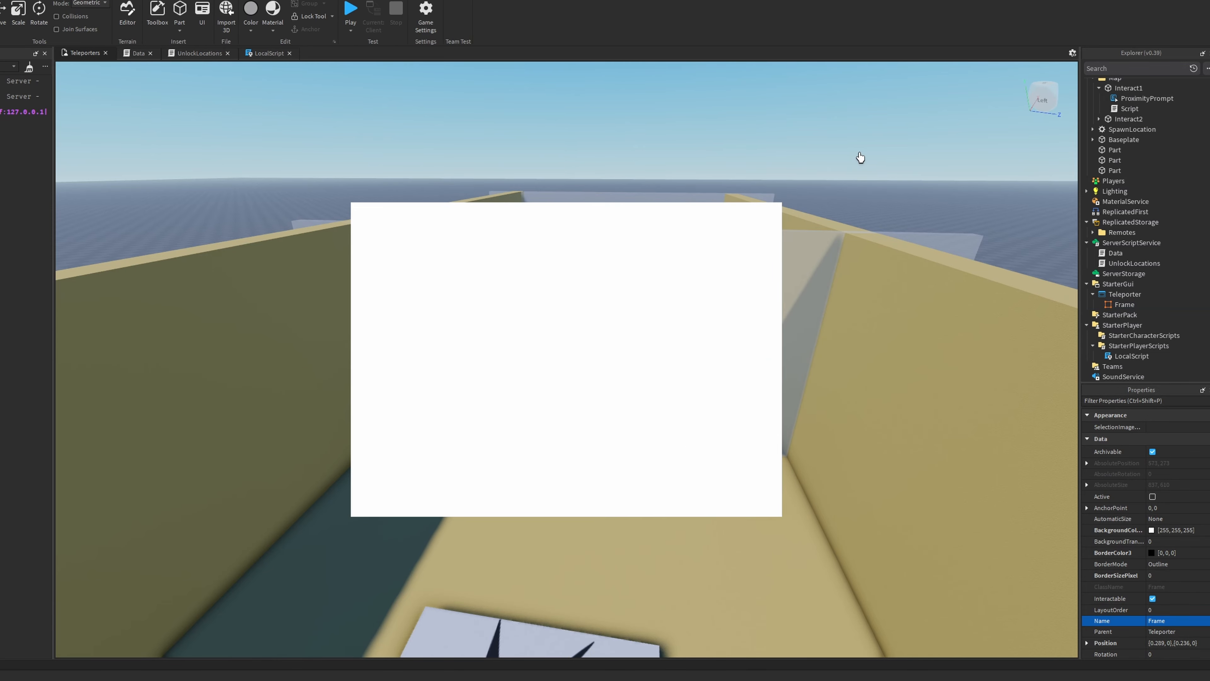
{"action": "right_click_drag", "start_coordinate": [859, 157], "coordinate": [860, 157]}
Step: Rename the frame BG and set its background colour to orange (255, 160, 43)
{"action": "left_click", "coordinate": [1124, 304]}
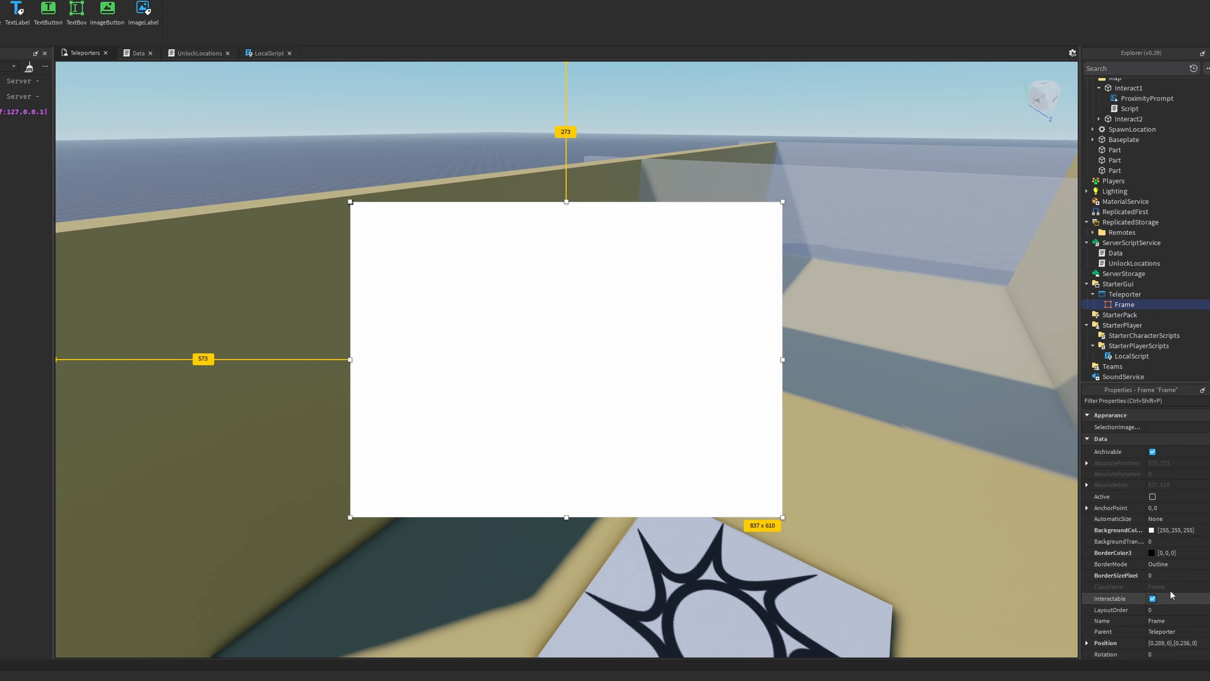
{"action": "left_click", "coordinate": [1174, 553]}
{"action": "type", "text": "BG"}
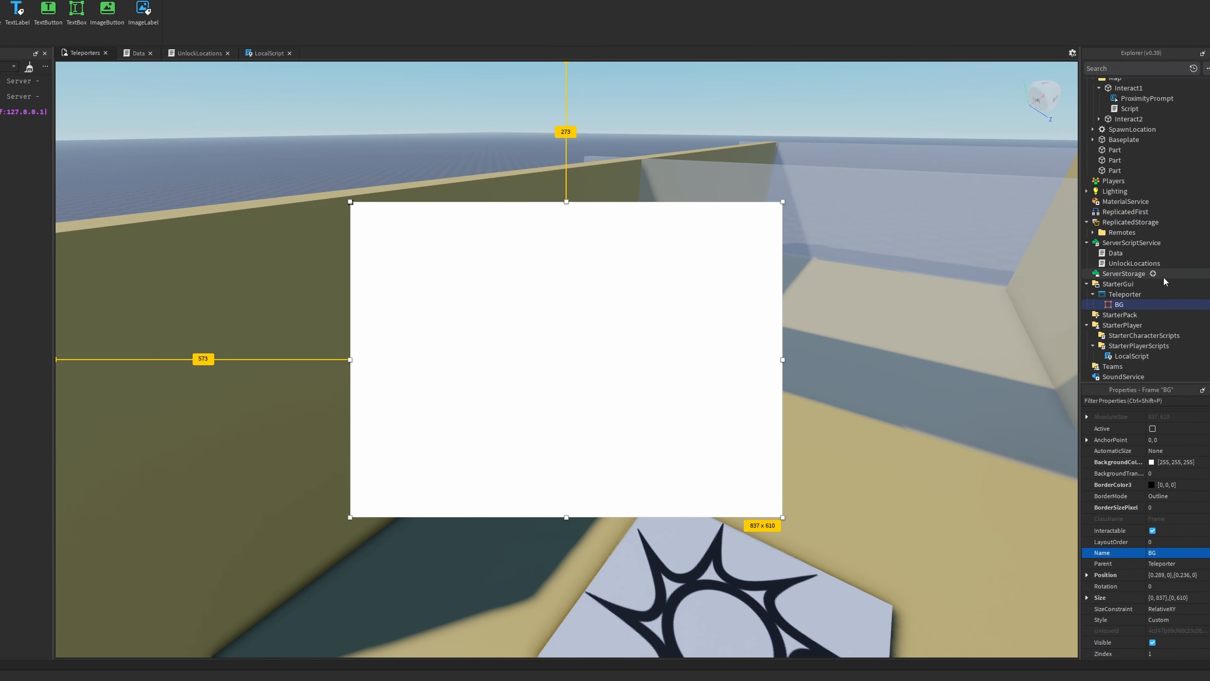
{"action": "scroll", "coordinate": [1151, 502], "scroll_direction": "up", "scroll_amount": 2}
{"action": "left_click", "coordinate": [1152, 497]}
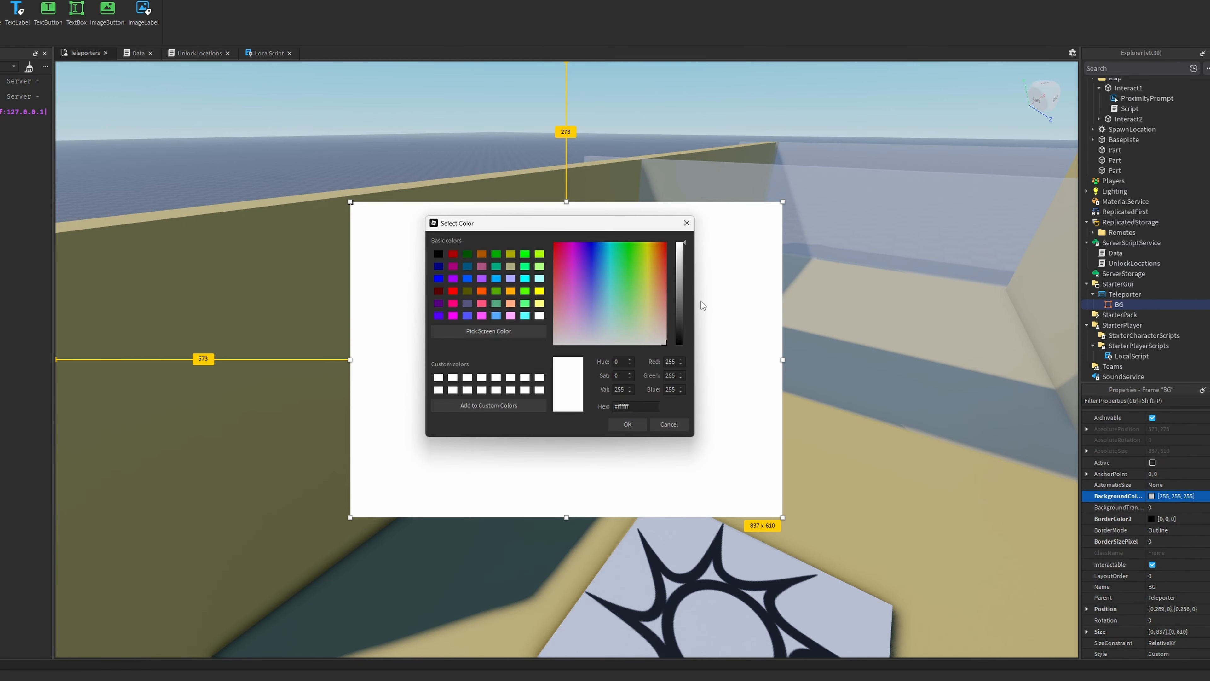
{"action": "left_click", "coordinate": [656, 260]}
{"action": "left_click", "coordinate": [638, 422]}
{"action": "right_click_drag", "start_coordinate": [705, 259], "coordinate": [705, 260]}
{"action": "left_click", "coordinate": [793, 148]}
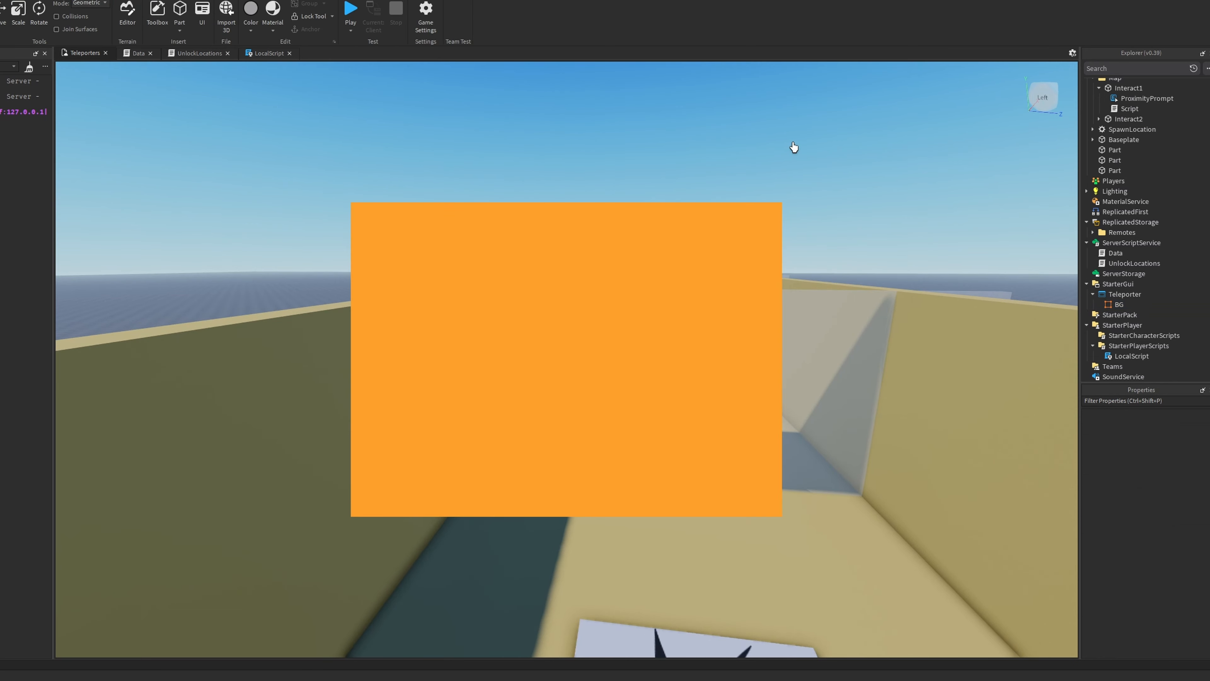
{"action": "right_click_drag", "start_coordinate": [793, 147], "coordinate": [793, 148]}
Step: Insert a TextButton into the BG frame
{"action": "left_click", "coordinate": [1107, 306]}
{"action": "scroll", "coordinate": [1107, 306], "scroll_direction": "down", "scroll_amount": 1}
{"action": "left_click", "coordinate": [1129, 284]}
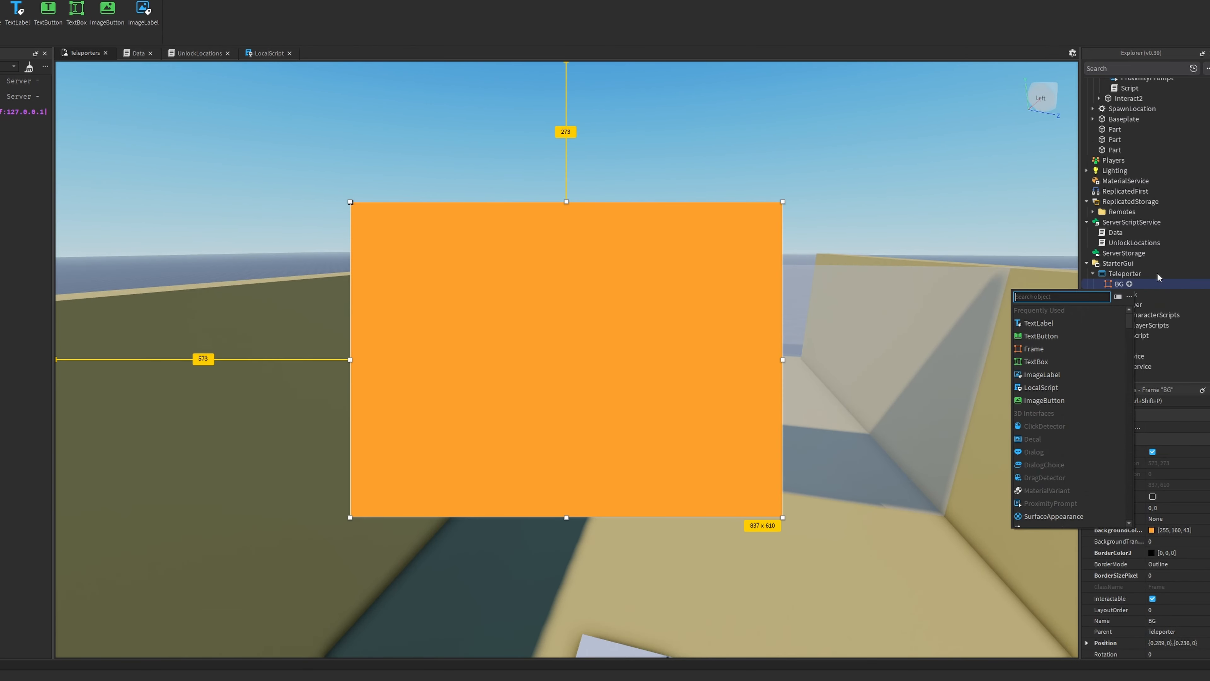
{"action": "type", "text": "te"}
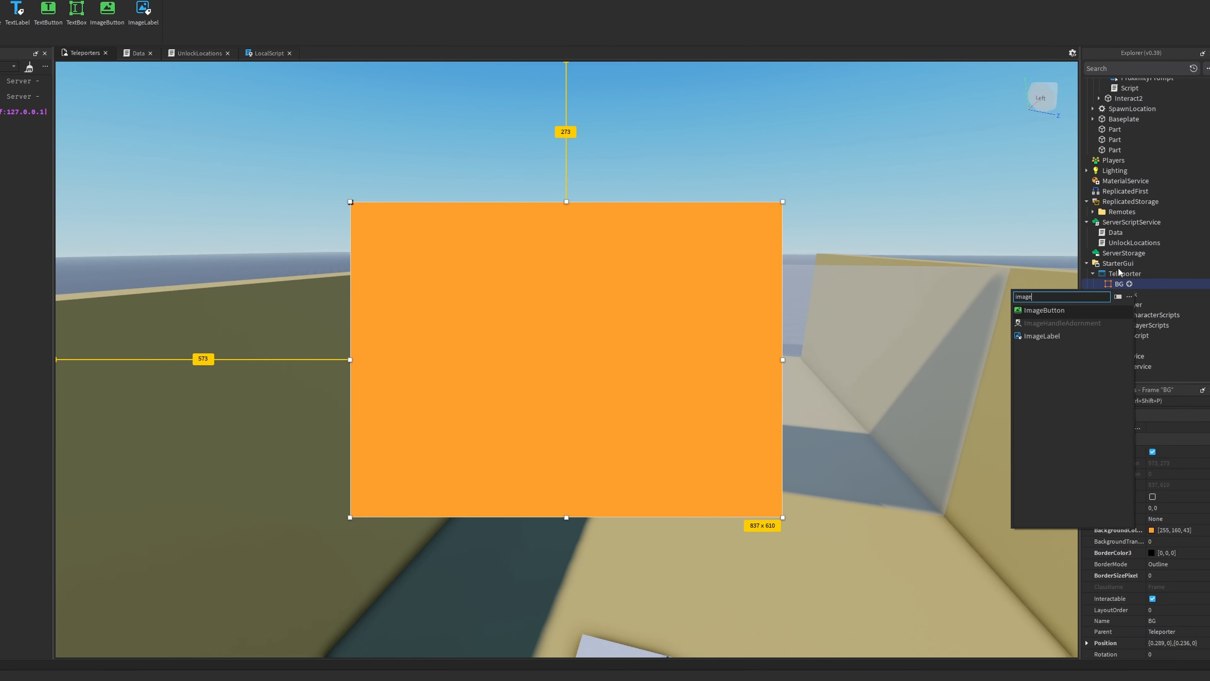
{"action": "type", "text": "xt"}
{"action": "left_click", "coordinate": [1077, 324]}
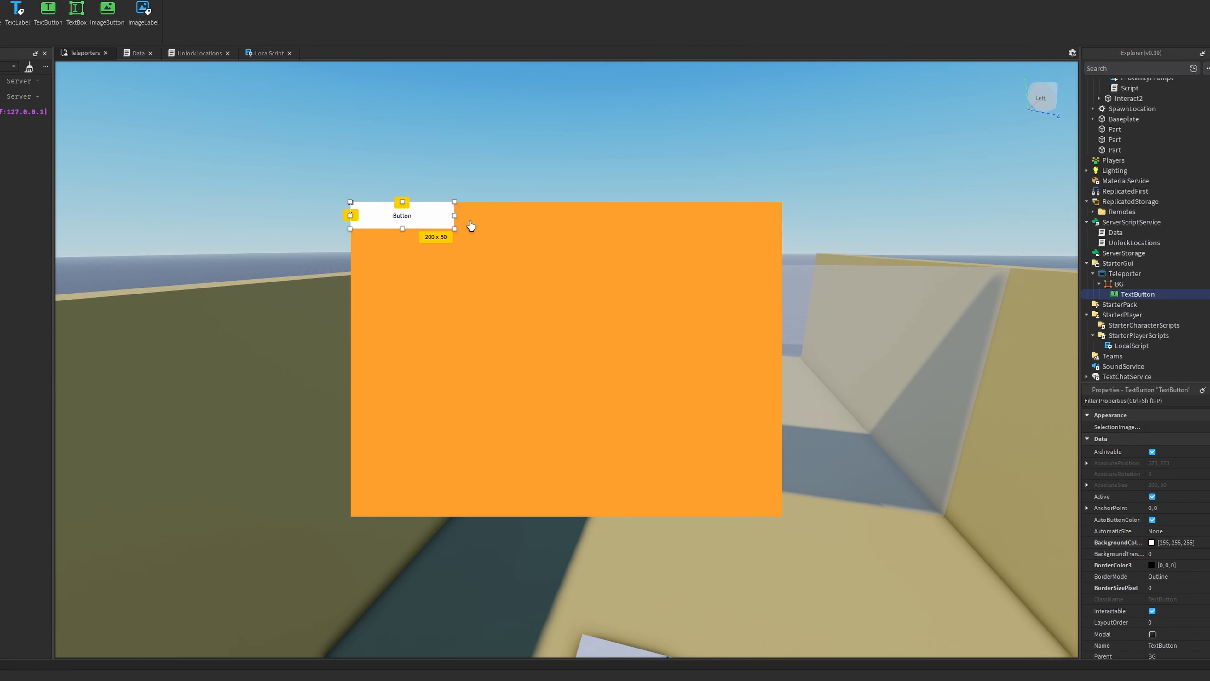
Step: Set both the name and the displayed text of the new button to Location1
{"action": "left_click", "coordinate": [1185, 646]}
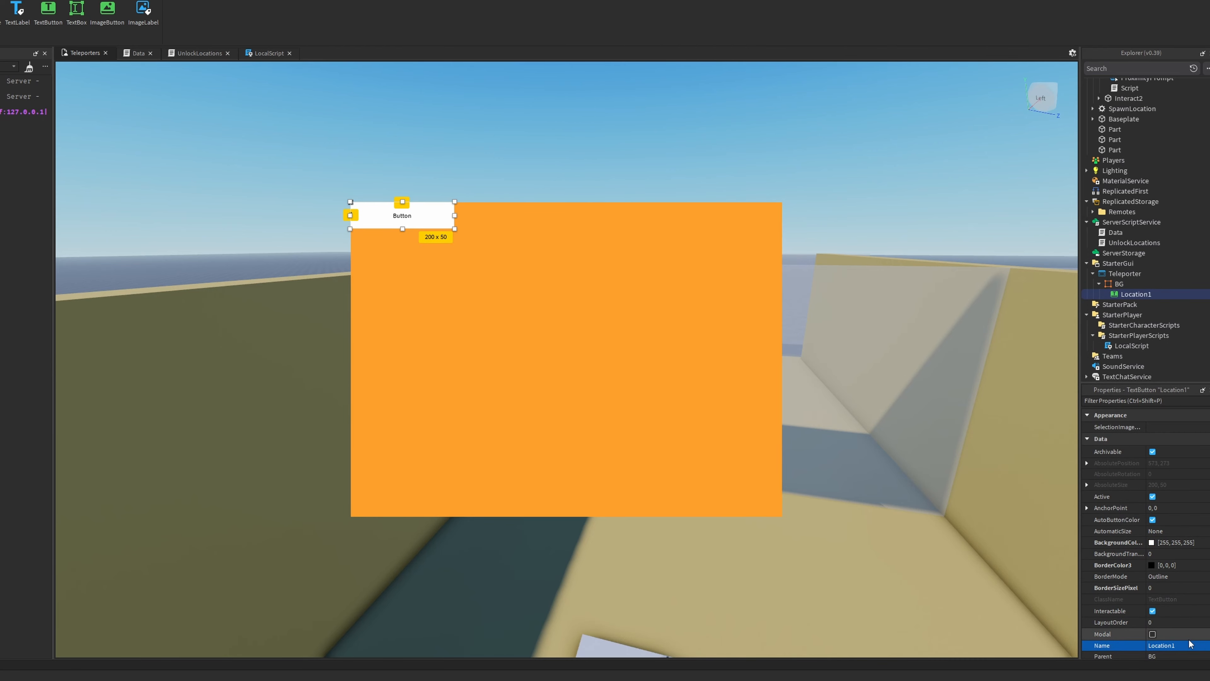
{"action": "scroll", "coordinate": [1182, 603], "scroll_direction": "down", "scroll_amount": 10}
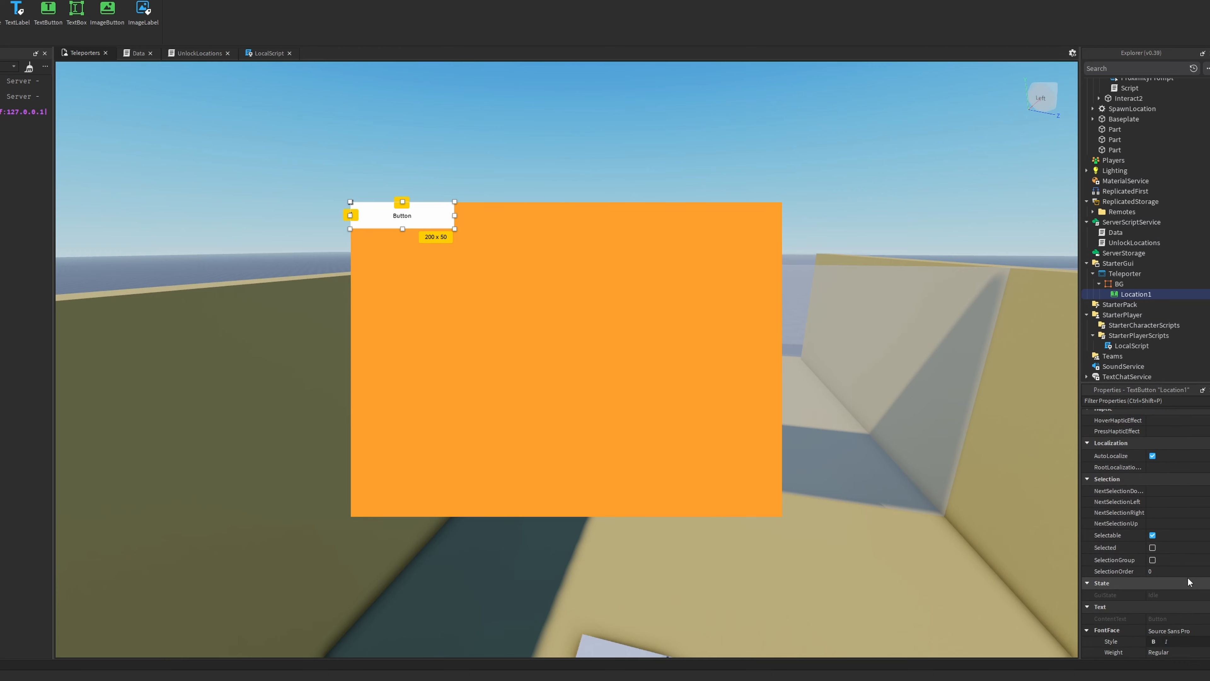
{"action": "left_click", "coordinate": [1170, 605]}
{"action": "type", "text": "Location1"}
{"action": "key", "text": "Return"}
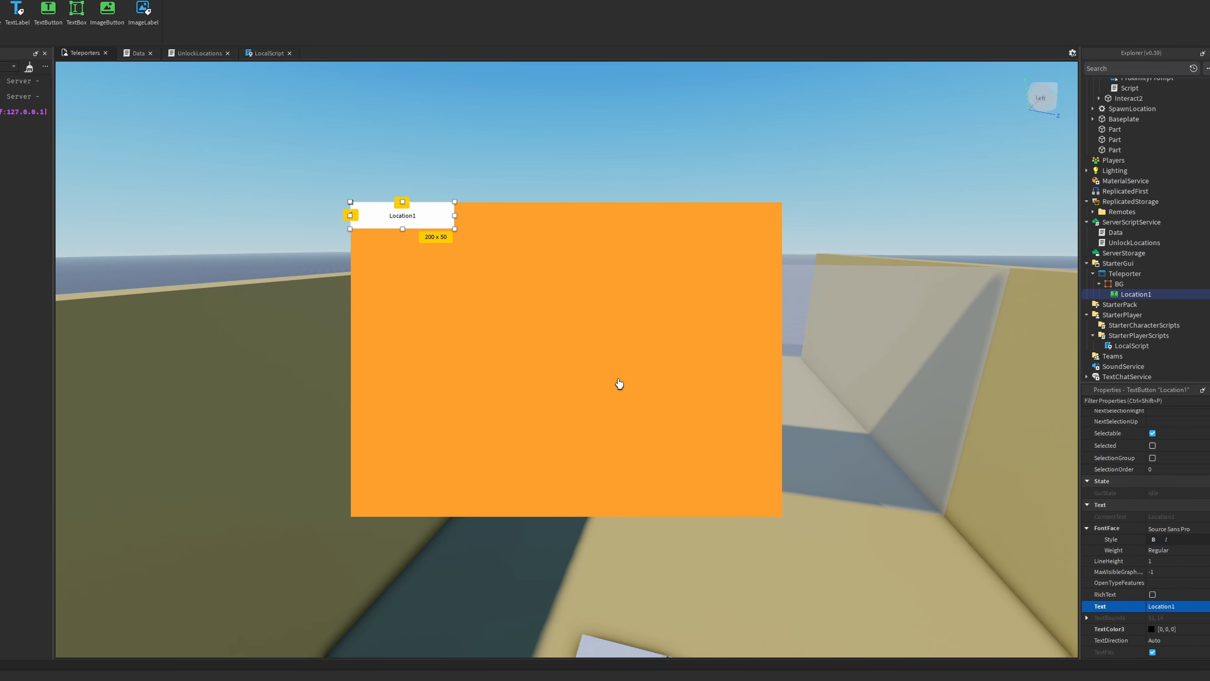
Step: Enable TextScaled on the Location1 button and make it about 200 x 119 pixels, just inside the upper-left corner of BG
{"action": "scroll", "coordinate": [1196, 557], "scroll_direction": "down", "scroll_amount": 3}
{"action": "left_click", "coordinate": [1153, 631]}
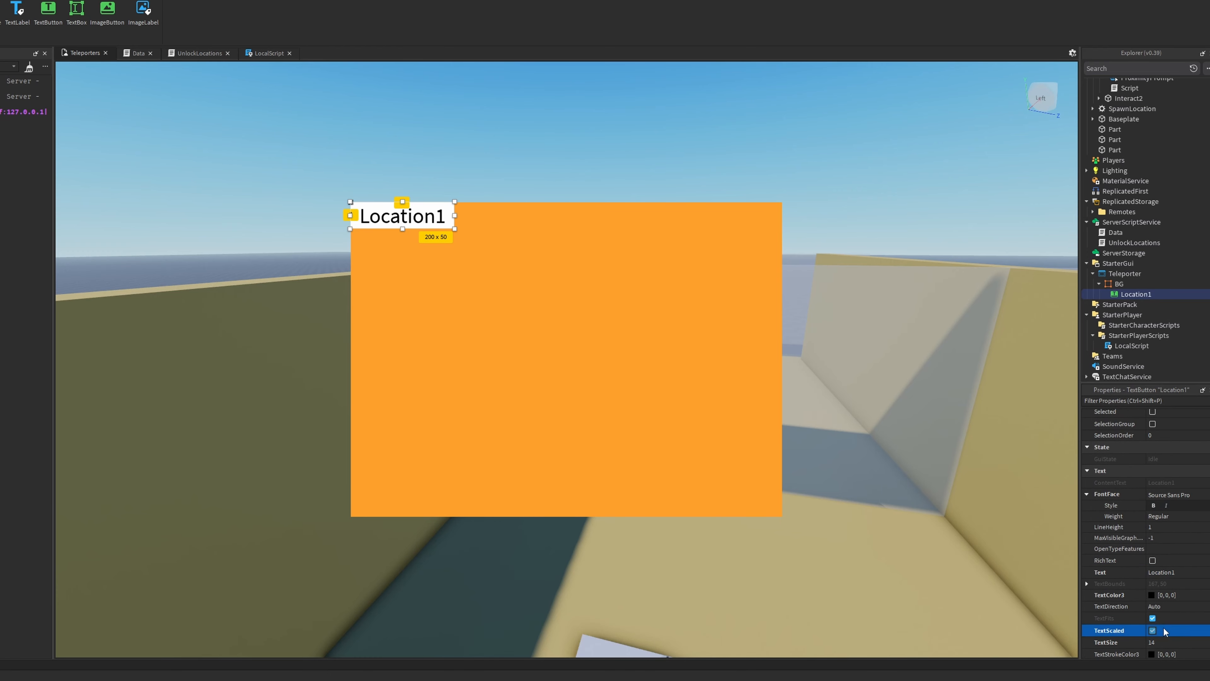
{"action": "left_click", "coordinate": [652, 141]}
{"action": "right_click_drag", "start_coordinate": [653, 142], "coordinate": [671, 138]}
{"action": "left_click", "coordinate": [1124, 294]}
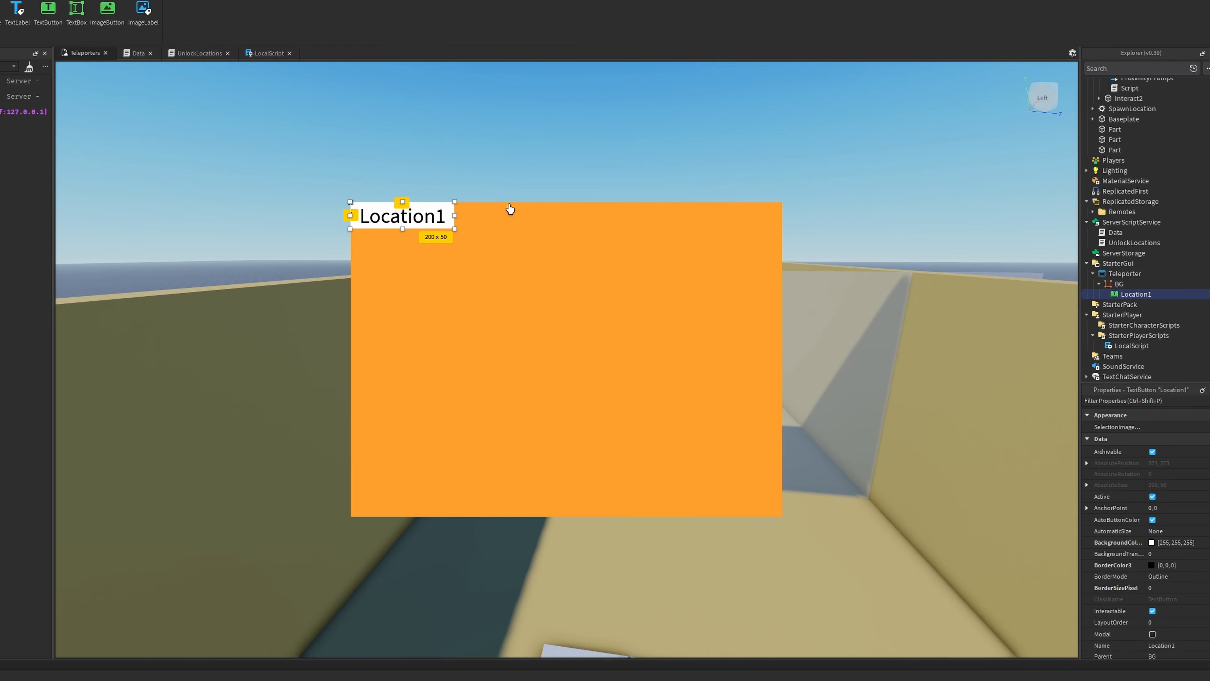
{"action": "left_click_drag", "start_coordinate": [425, 222], "coordinate": [429, 264]}
Step: Duplicate the Location1 button and place the copy beside the original in the same row
{"action": "left_click", "coordinate": [556, 170]}
{"action": "right_click_drag", "start_coordinate": [557, 170], "coordinate": [543, 178]}
{"action": "key", "text": "ctrl+v"}
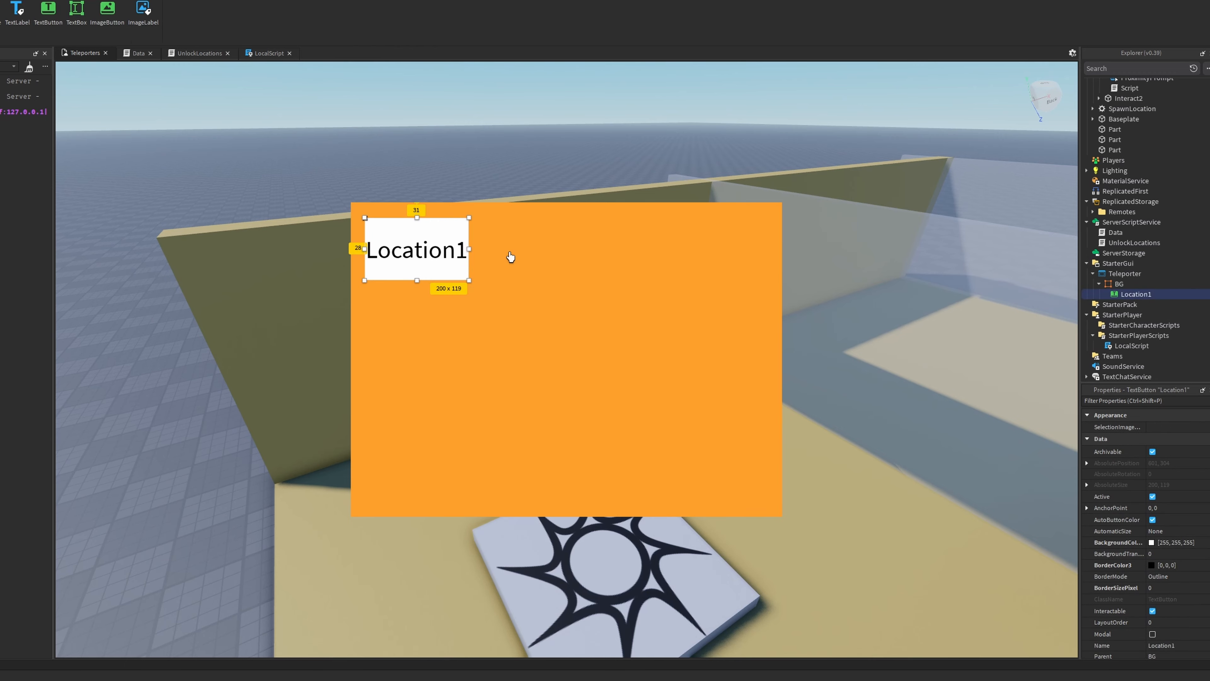
{"action": "left_click_drag", "start_coordinate": [437, 252], "coordinate": [571, 253]}
Step: Set both the name and the displayed text of the leftmost button in BG to Lobby
{"action": "left_click", "coordinate": [424, 241]}
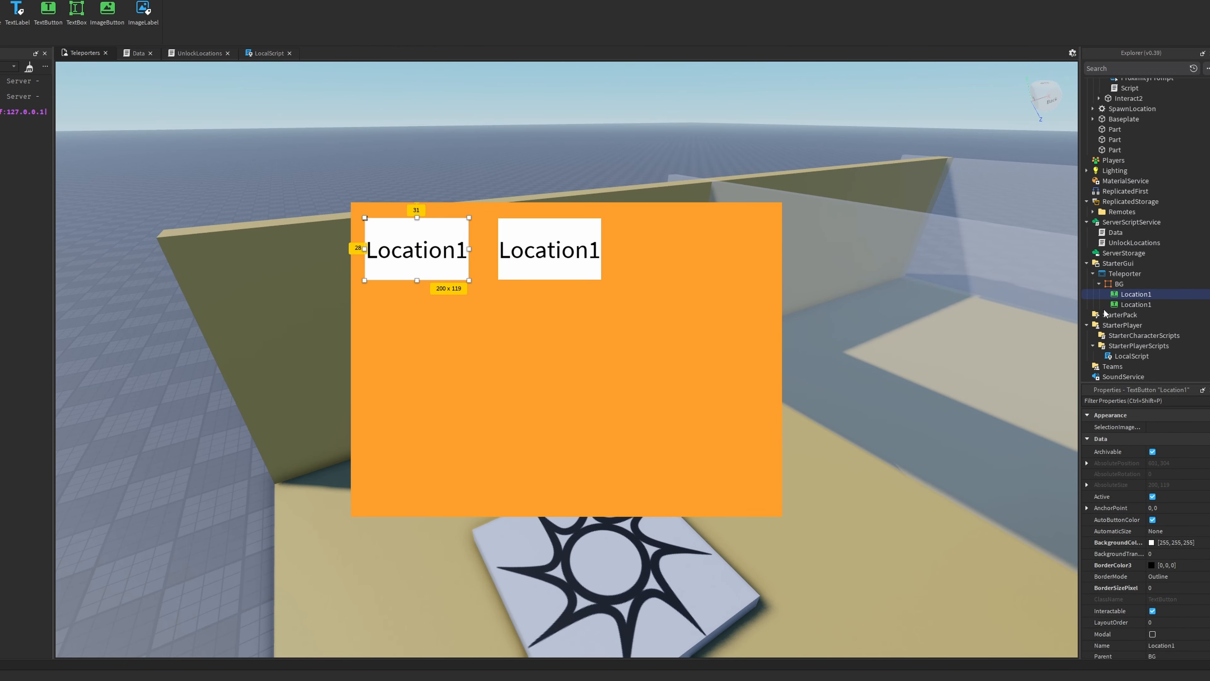
{"action": "scroll", "coordinate": [1201, 544], "scroll_direction": "down", "scroll_amount": 1}
{"action": "left_click", "coordinate": [1180, 612]}
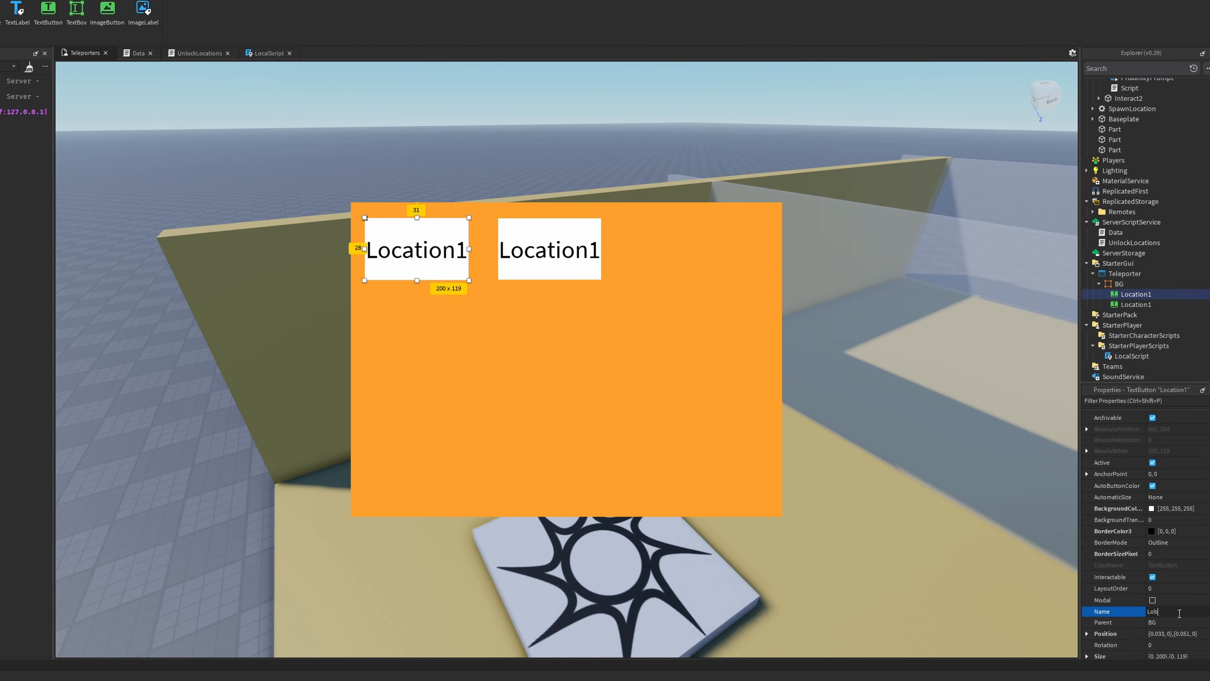
{"action": "scroll", "coordinate": [1166, 593], "scroll_direction": "down", "scroll_amount": 10}
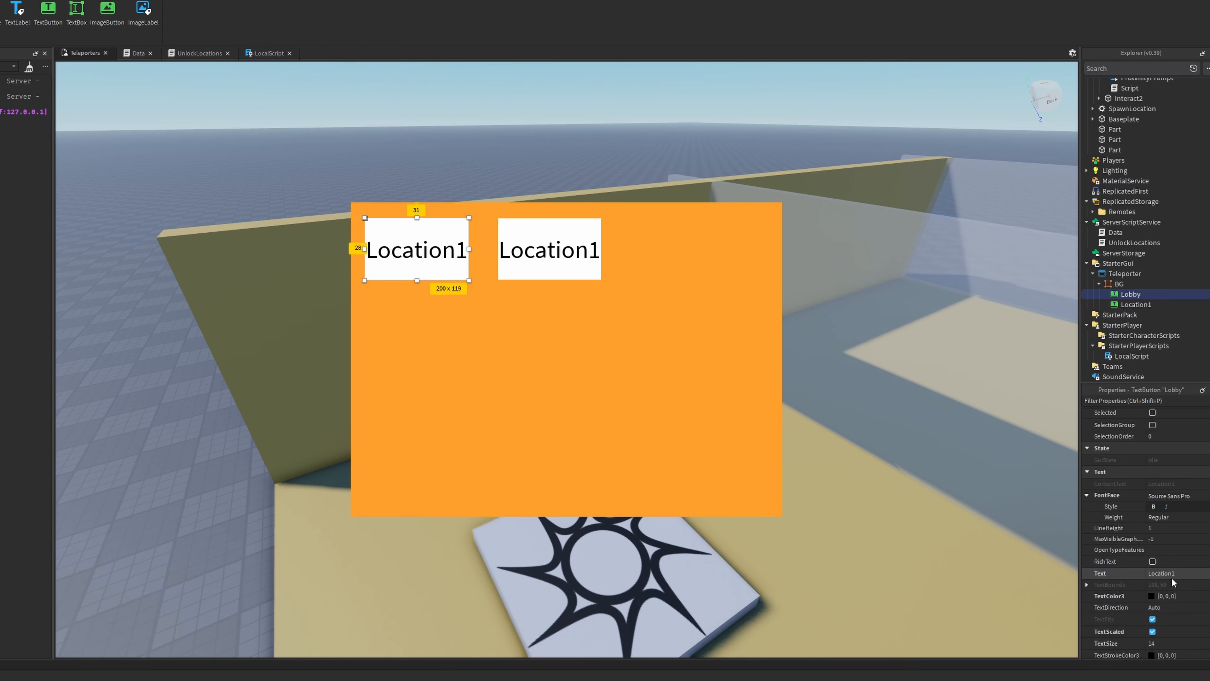
{"action": "left_click", "coordinate": [1188, 472]}
{"action": "type", "text": "Lobb"}
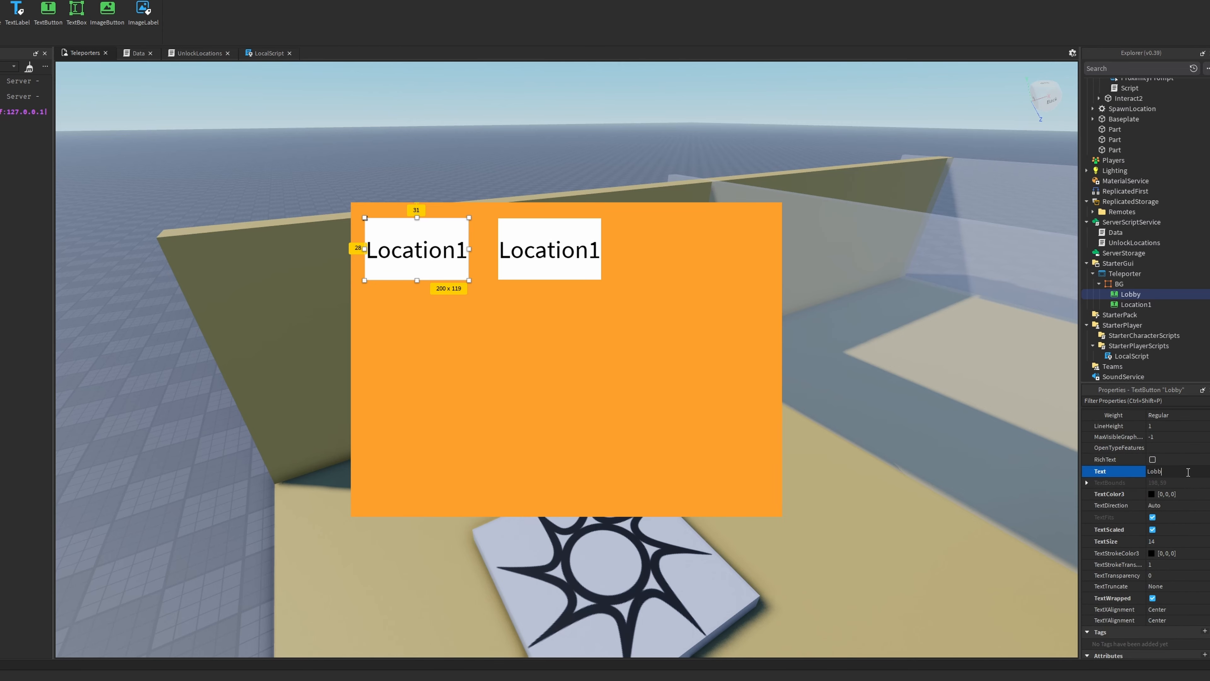
{"action": "type", "text": "y"}
{"action": "key", "text": "Return"}
Step: Duplicate the Location1 button and place the copy as the third button, aligned with the row
{"action": "left_click", "coordinate": [480, 166]}
{"action": "right_click_drag", "start_coordinate": [480, 165], "coordinate": [572, 147]}
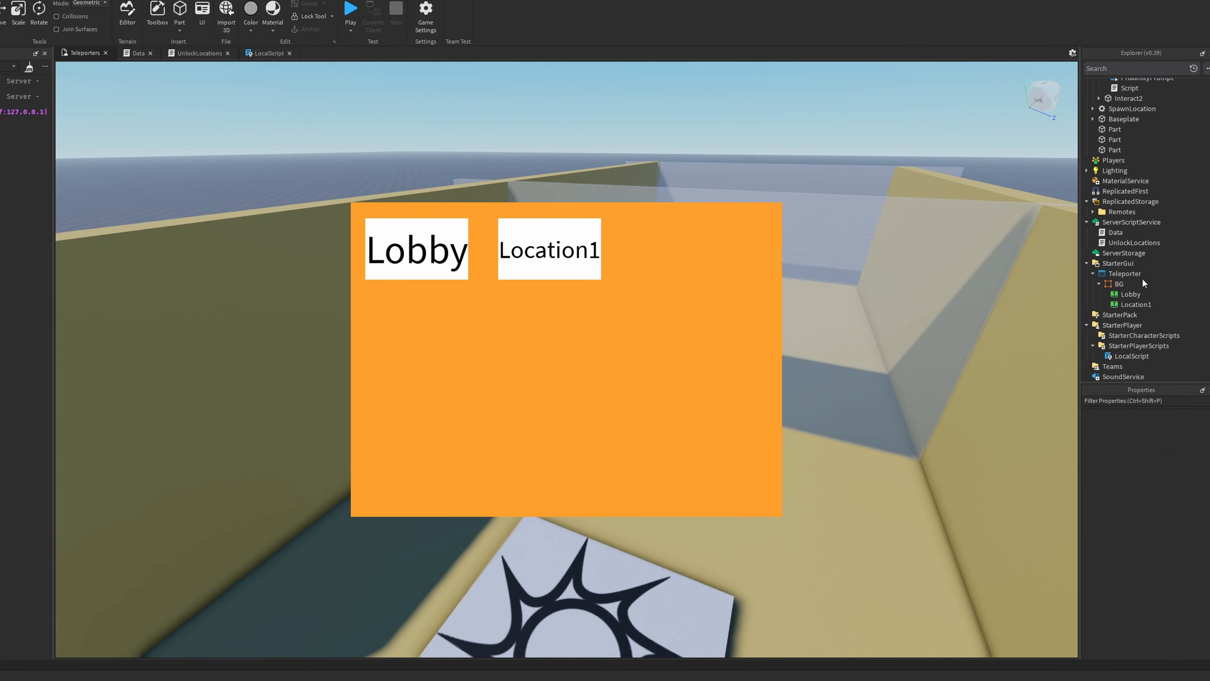
{"action": "left_click", "coordinate": [1126, 305]}
{"action": "key", "text": "ctrl+d"}
{"action": "left_click_drag", "start_coordinate": [583, 275], "coordinate": [699, 267]}
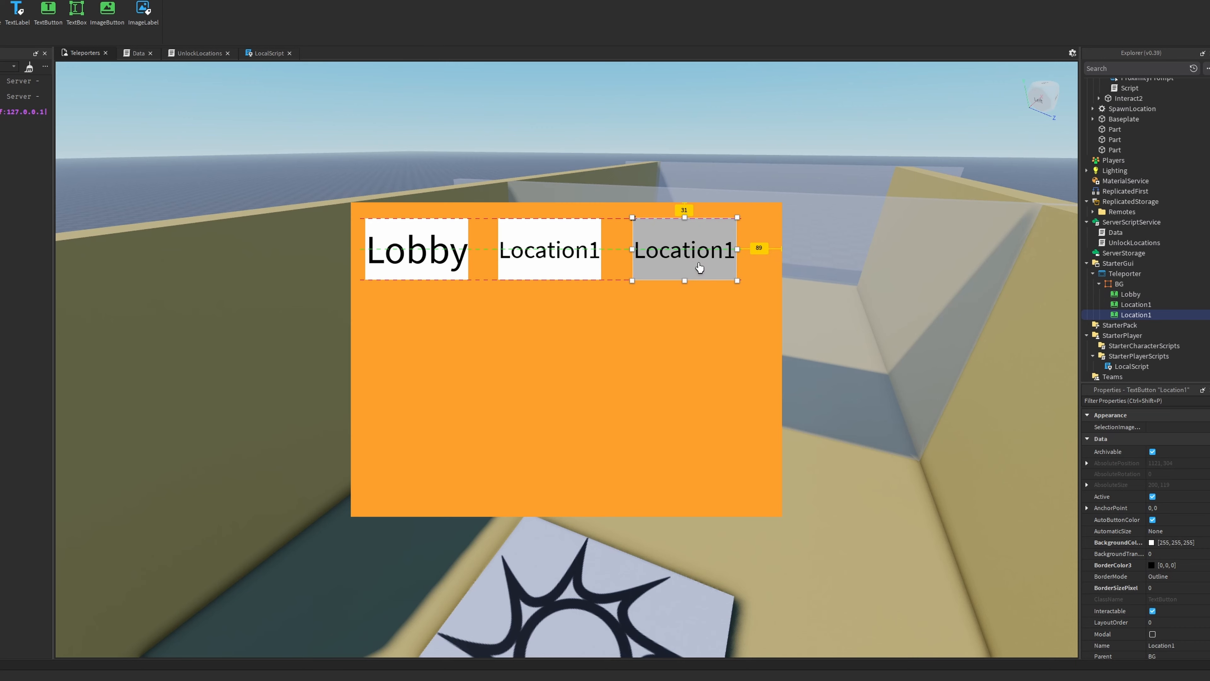
Step: Set both the displayed text and the name of the third button to Location2
{"action": "scroll", "coordinate": [1187, 589], "scroll_direction": "down", "scroll_amount": 10}
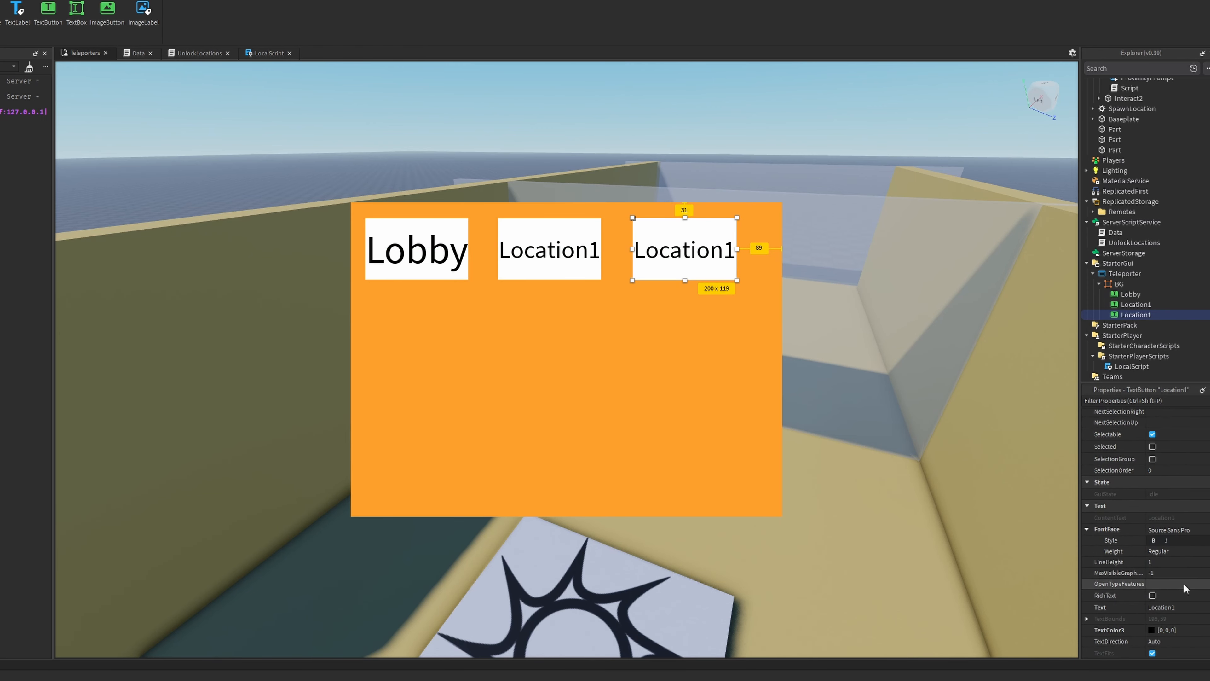
{"action": "left_click", "coordinate": [1182, 606]}
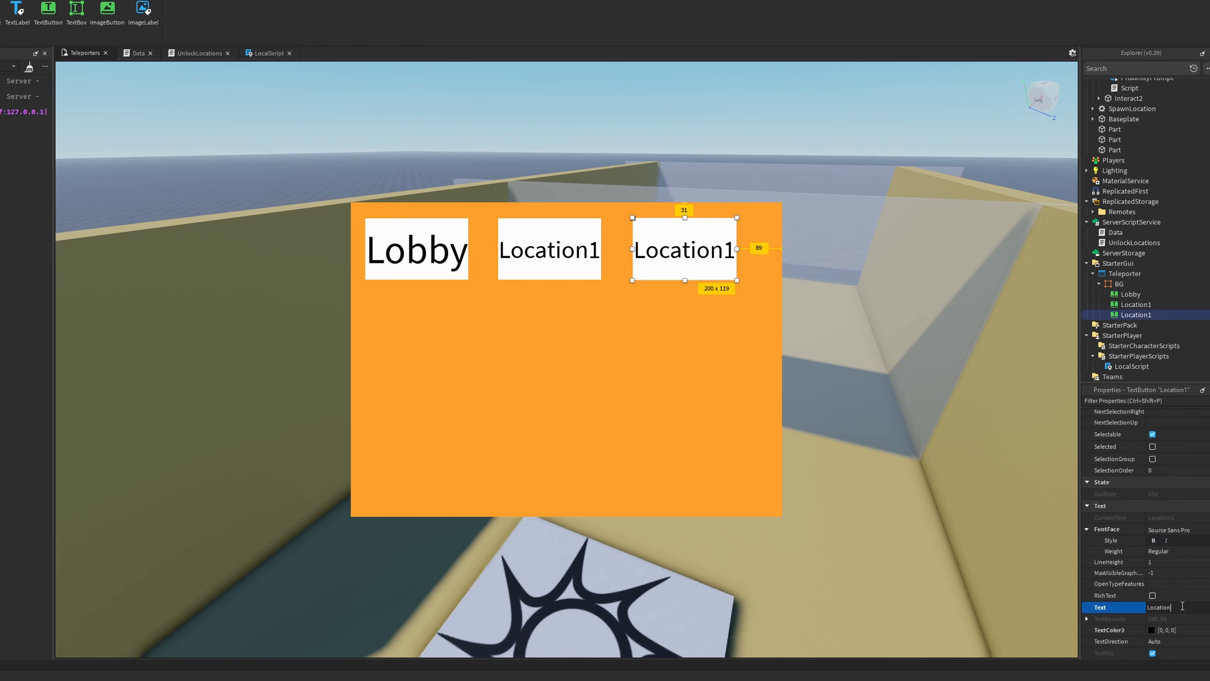
{"action": "scroll", "coordinate": [1185, 608], "scroll_direction": "up", "scroll_amount": 8}
{"action": "left_click", "coordinate": [1186, 645]}
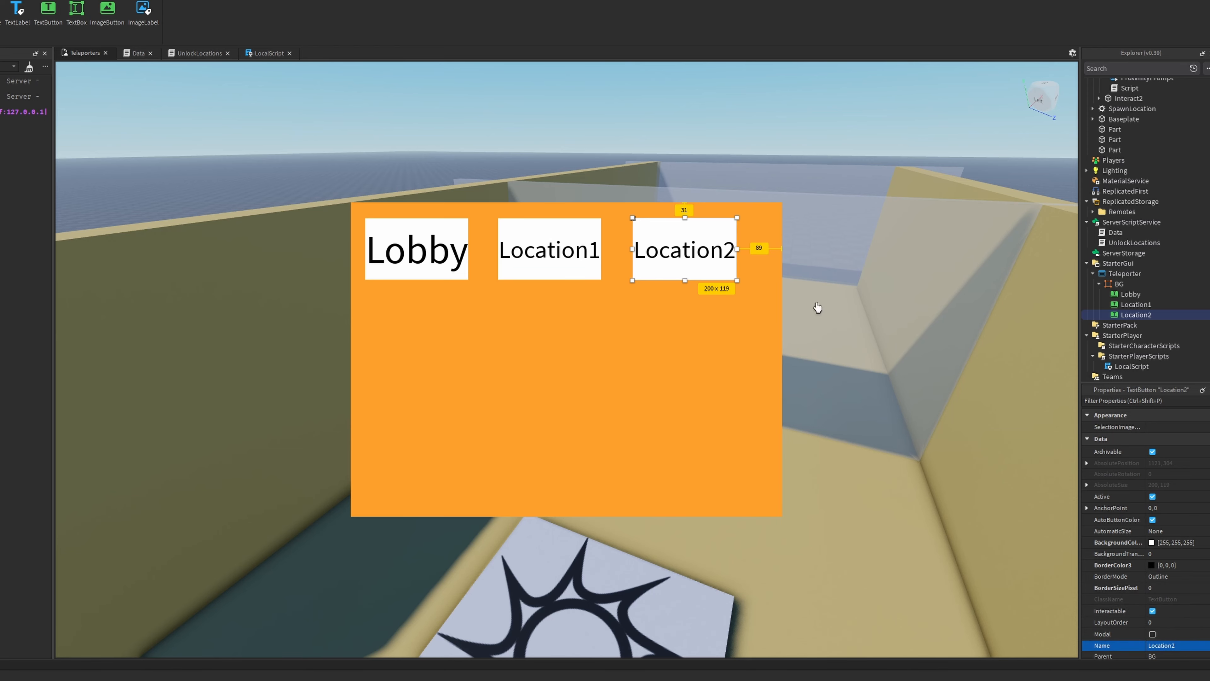
{"action": "left_click", "coordinate": [773, 130]}
{"action": "right_click_drag", "start_coordinate": [775, 127], "coordinate": [683, 249]}
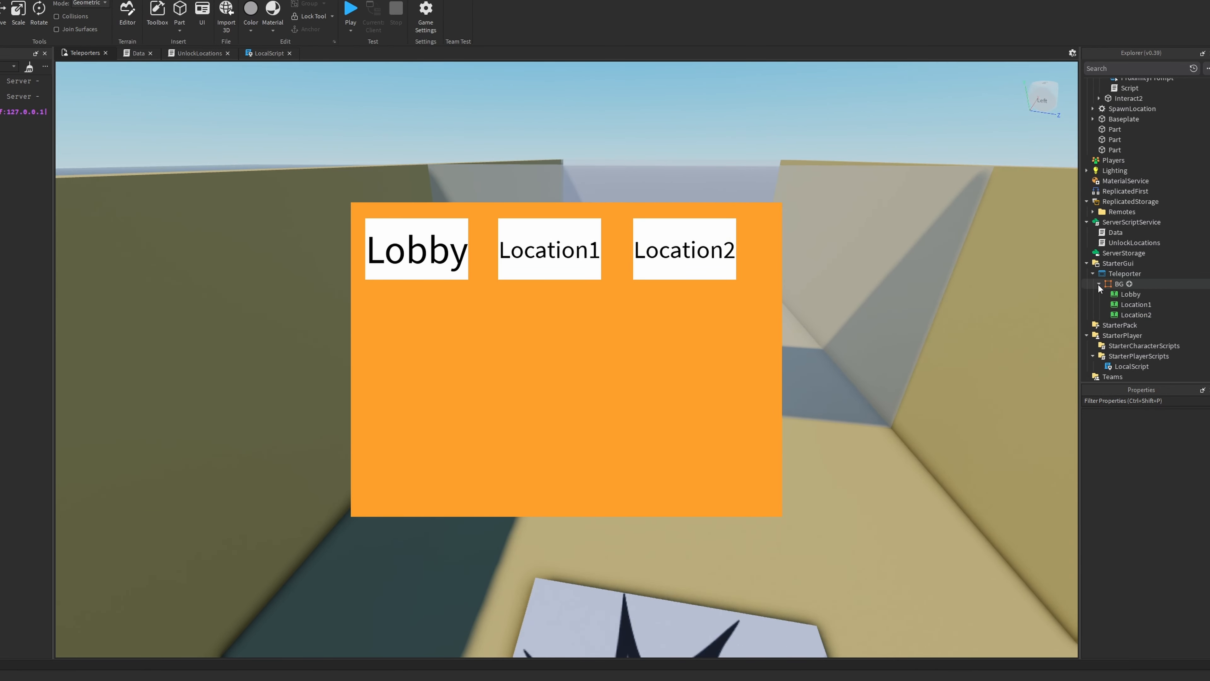
Step: Collapse the Teleporter and StarterGui branches in the Explorer and turn off UI visibility in the viewport
{"action": "left_click", "coordinate": [1098, 285]}
{"action": "left_click", "coordinate": [1093, 274]}
{"action": "right_click_drag", "start_coordinate": [929, 234], "coordinate": [856, 172]}
{"action": "key", "text": "d"}
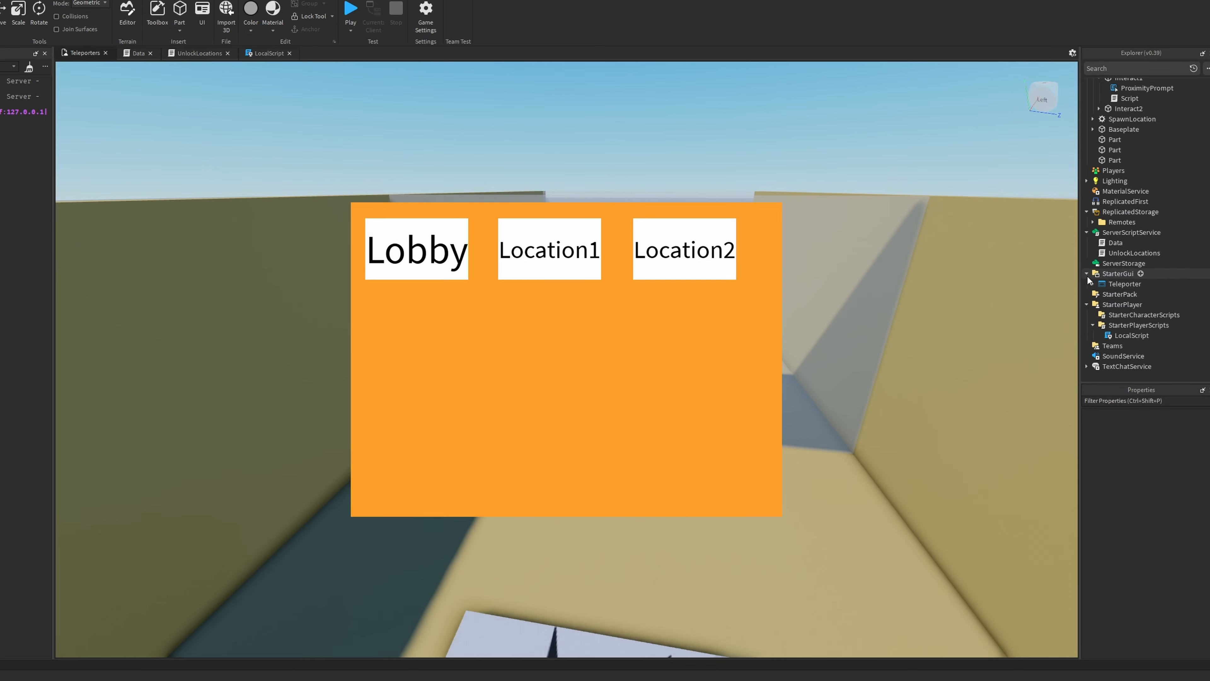
{"action": "left_click", "coordinate": [1087, 275]}
{"action": "key", "text": "s"}
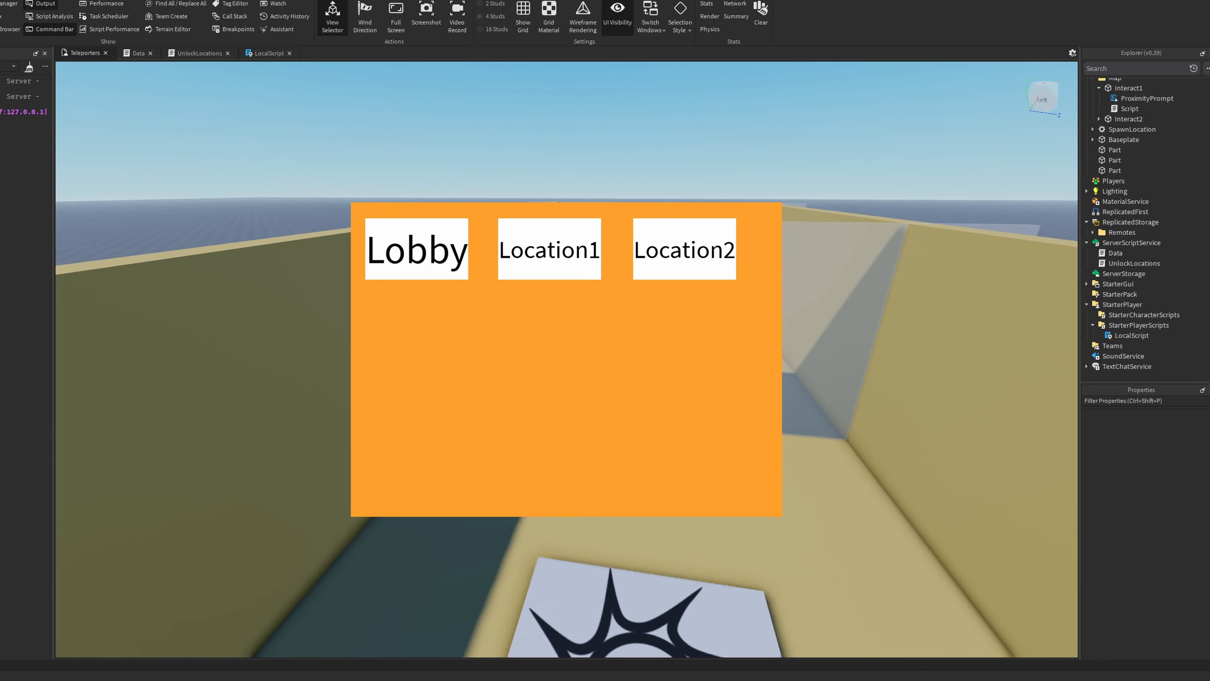
{"action": "right_click_drag", "start_coordinate": [671, 125], "coordinate": [661, 155]}
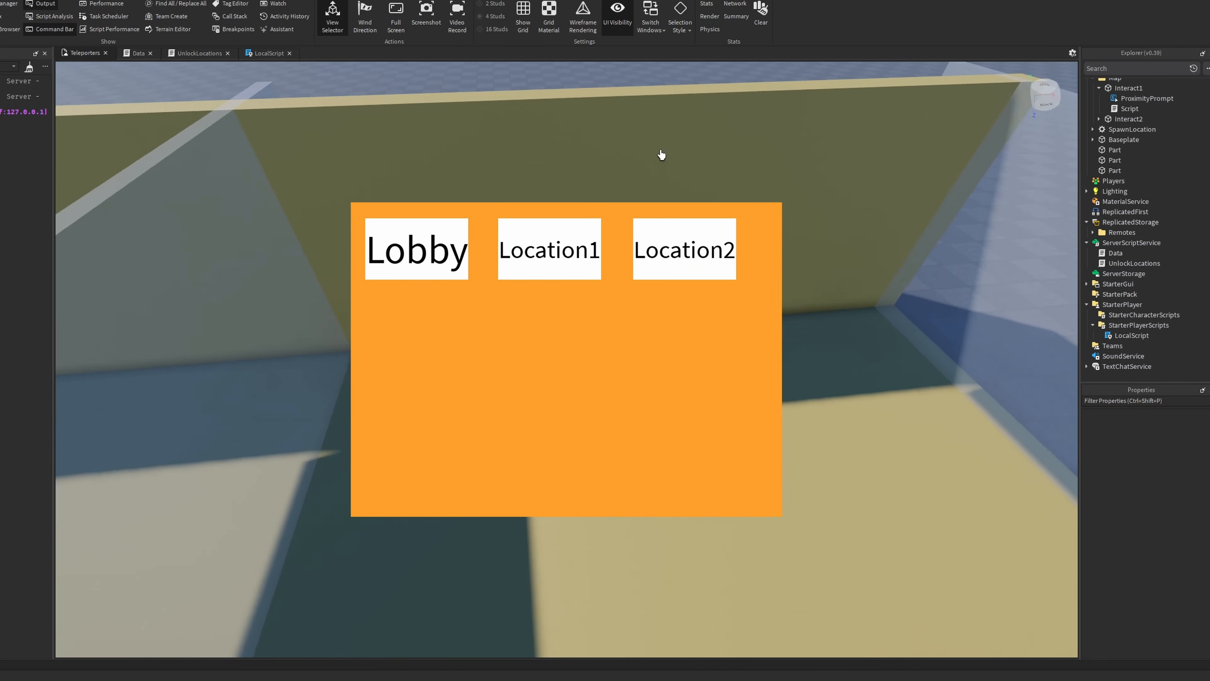
{"action": "key", "text": "s"}
{"action": "key", "text": "a"}
{"action": "key", "text": "w"}
{"action": "right_click_drag", "start_coordinate": [684, 356], "coordinate": [581, 67]}
{"action": "key", "text": "w"}
{"action": "right_click_drag", "start_coordinate": [442, 111], "coordinate": [451, 106]}
{"action": "key", "text": "a"}
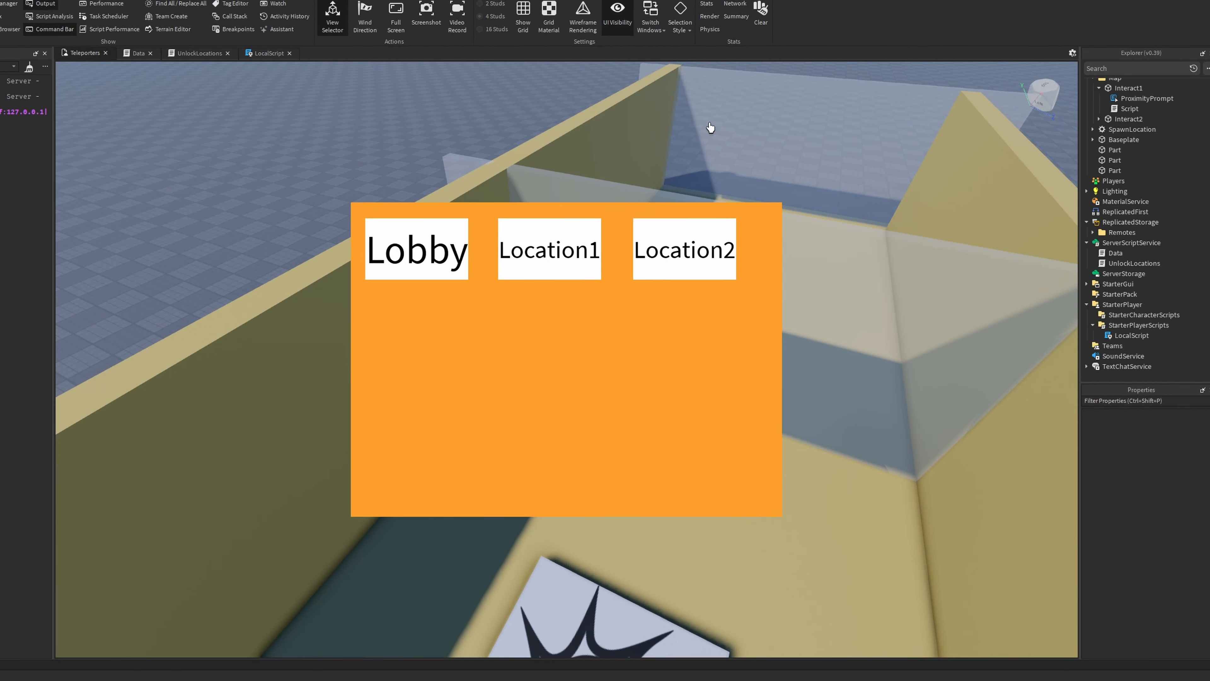
{"action": "left_click", "coordinate": [618, 10]}
Step: Examine the spawn pad, walls and barriers of the passage from several angles, and collapse Interact1 in the Explorer
{"action": "right_click_drag", "start_coordinate": [528, 147], "coordinate": [685, 100]}
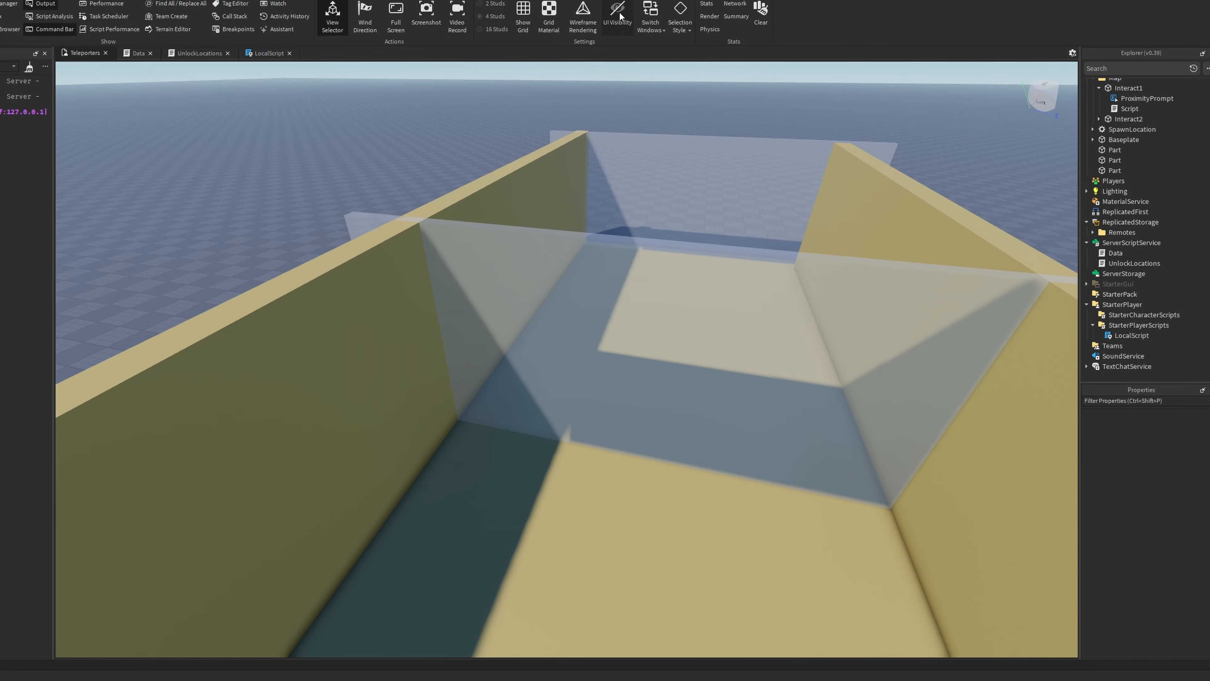
{"action": "right_click_drag", "start_coordinate": [713, 108], "coordinate": [592, 416]}
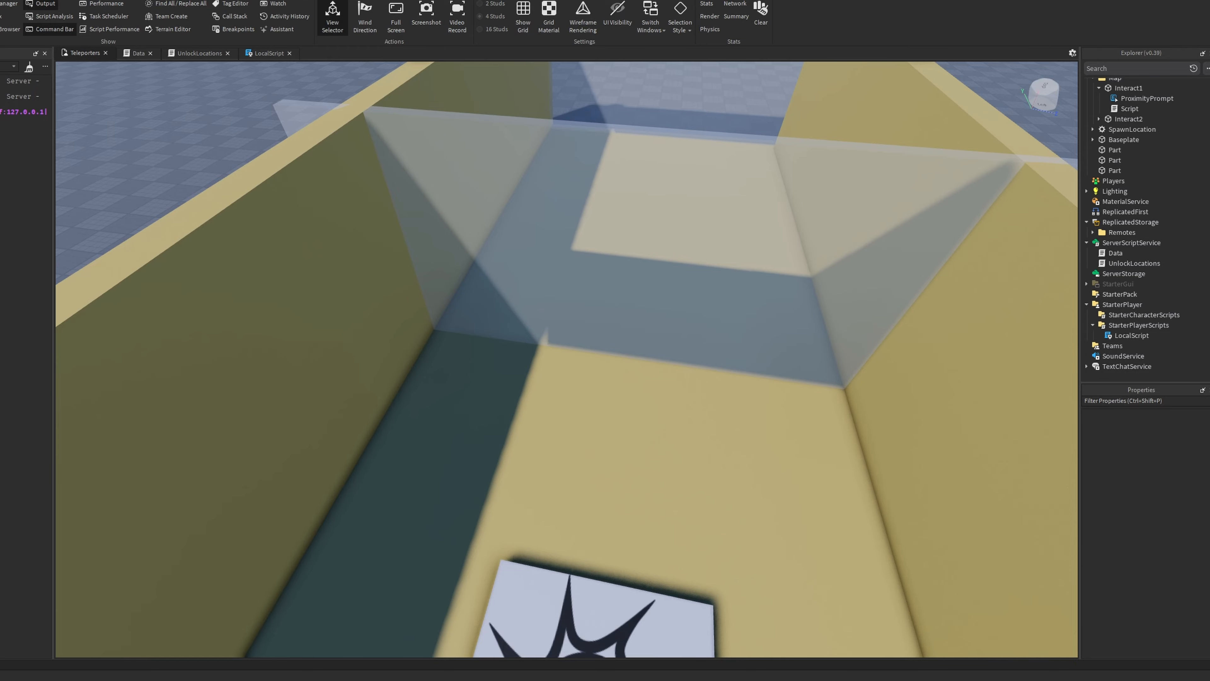
{"action": "left_click", "coordinate": [618, 10]}
{"action": "left_click", "coordinate": [618, 10]}
{"action": "scroll", "coordinate": [629, 249], "scroll_direction": "up", "scroll_amount": 6}
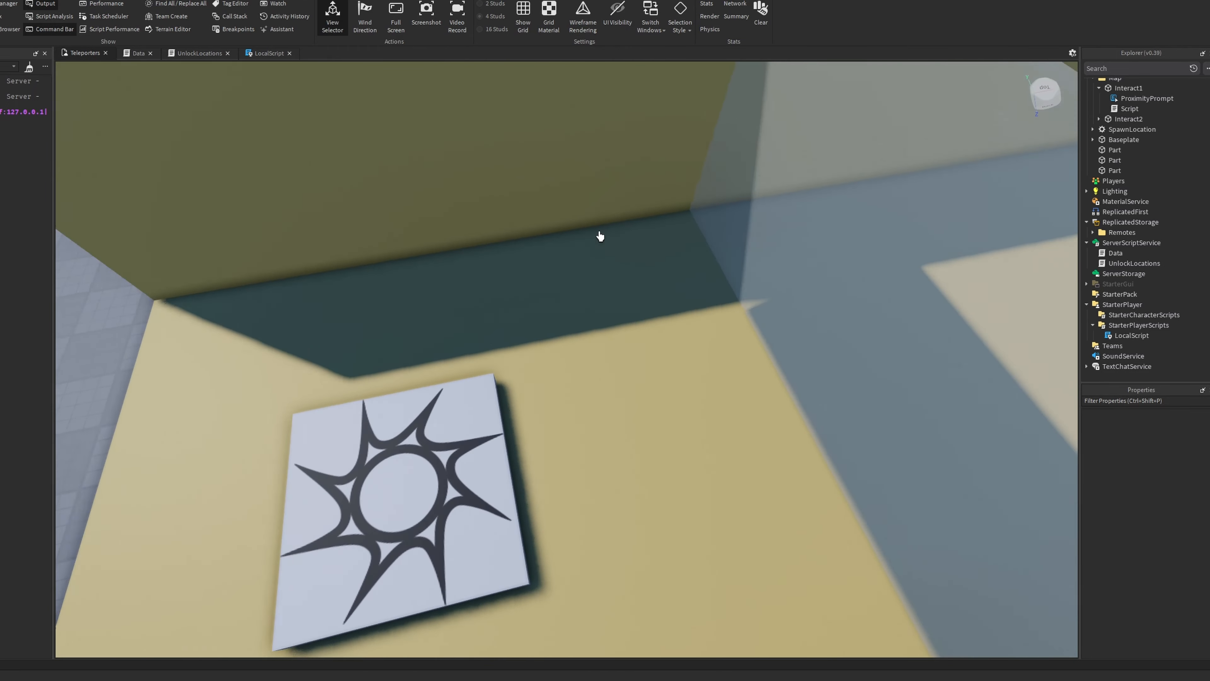
{"action": "scroll", "coordinate": [599, 236], "scroll_direction": "down", "scroll_amount": 4}
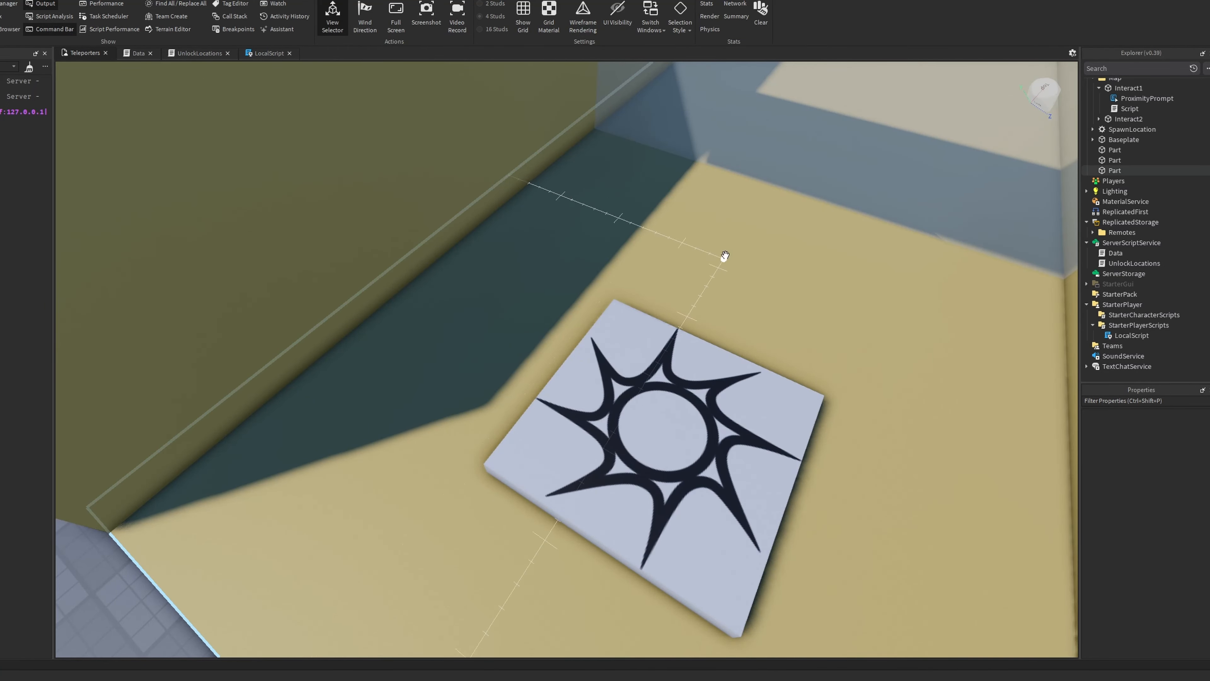
{"action": "right_click_drag", "start_coordinate": [724, 257], "coordinate": [772, 214]}
{"action": "scroll", "coordinate": [772, 214], "scroll_direction": "down", "scroll_amount": 4}
{"action": "scroll", "coordinate": [1143, 160], "scroll_direction": "up", "scroll_amount": 2}
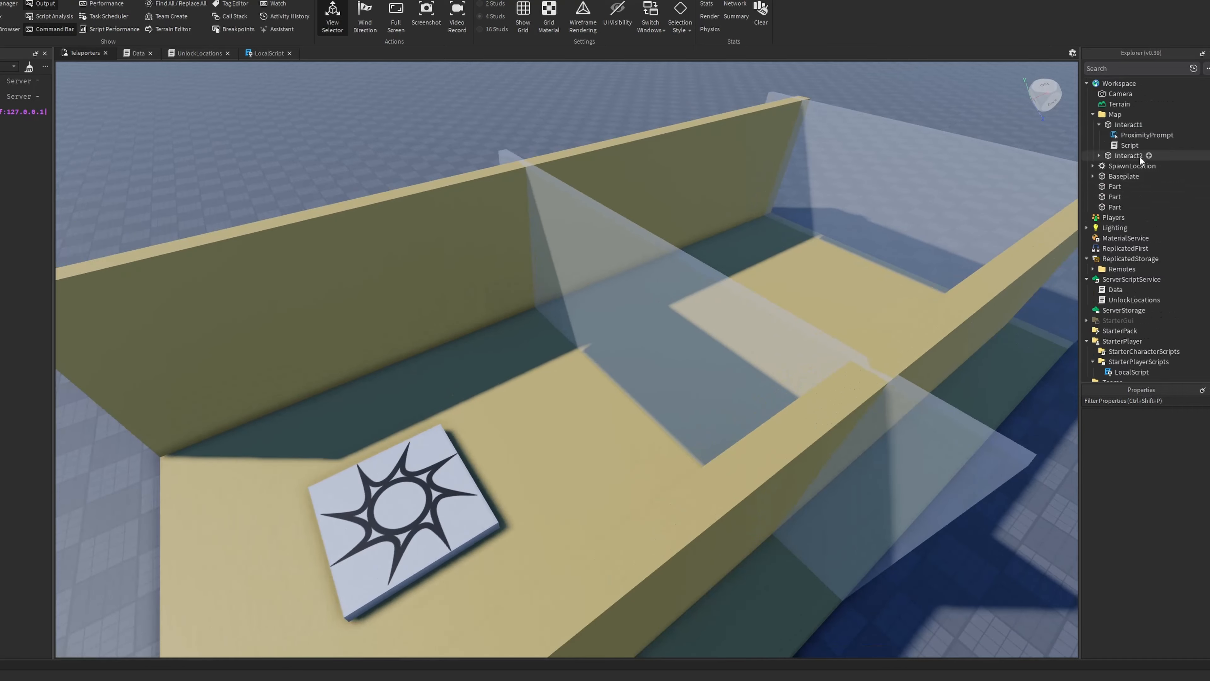
{"action": "left_click", "coordinate": [1100, 126]}
{"action": "scroll", "coordinate": [715, 141], "scroll_direction": "up", "scroll_amount": 3}
{"action": "right_click_drag", "start_coordinate": [715, 140], "coordinate": [679, 156]}
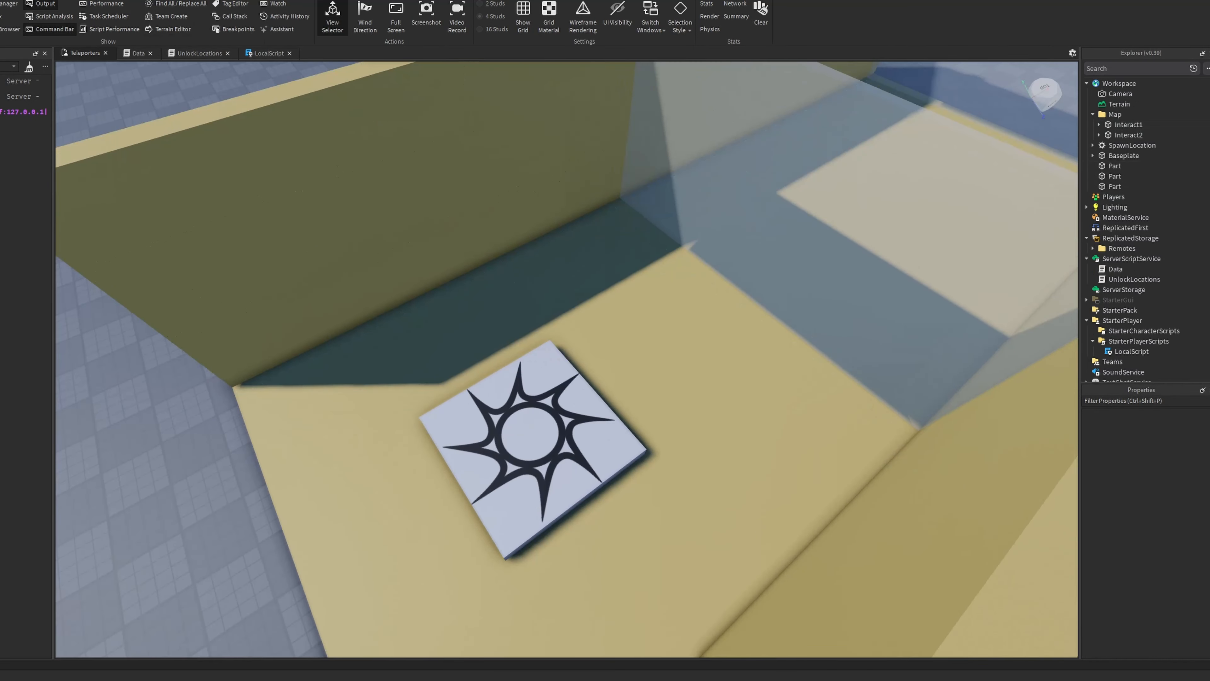
Step: Insert a block part above the spawn pad and scale it down to 1, 1, 1
{"action": "left_click", "coordinate": [476, 1]}
{"action": "right_click_drag", "start_coordinate": [422, 262], "coordinate": [453, 274]}
{"action": "left_click", "coordinate": [277, 10]}
{"action": "right_click_drag", "start_coordinate": [624, 325], "coordinate": [635, 365]}
{"action": "key", "text": "ctrl+3"}
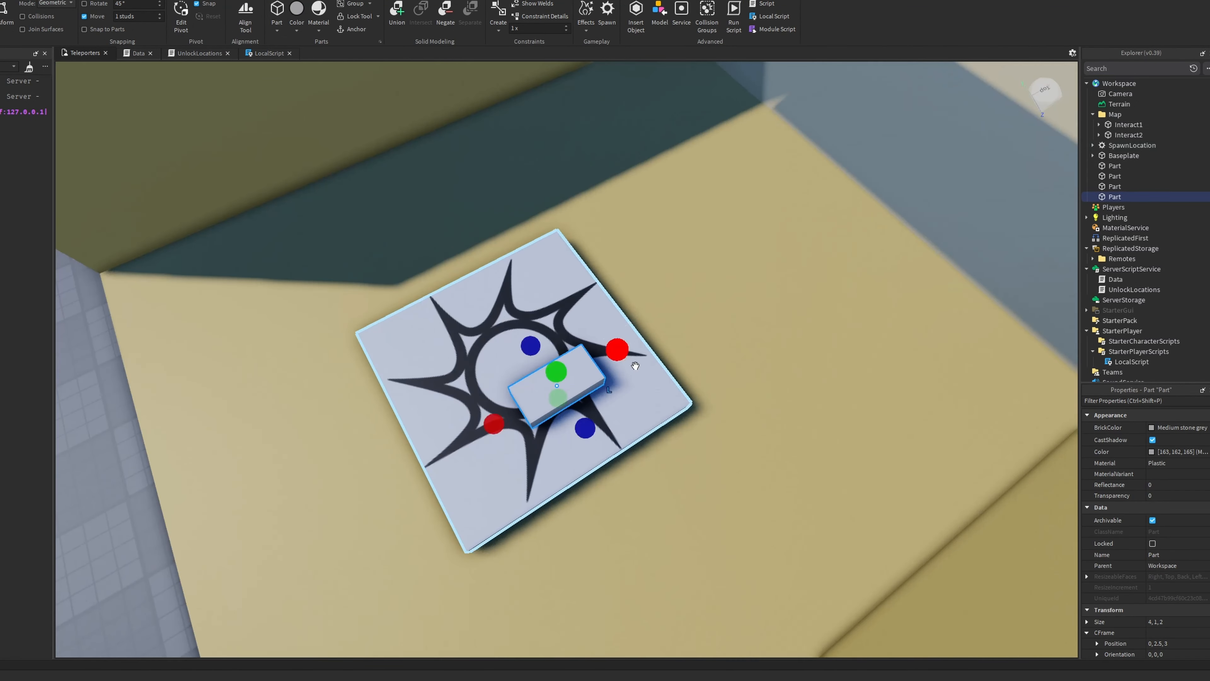
{"action": "left_click_drag", "start_coordinate": [622, 353], "coordinate": [566, 386]}
{"action": "left_click_drag", "start_coordinate": [560, 450], "coordinate": [547, 428]}
{"action": "right_click_drag", "start_coordinate": [547, 415], "coordinate": [587, 388]}
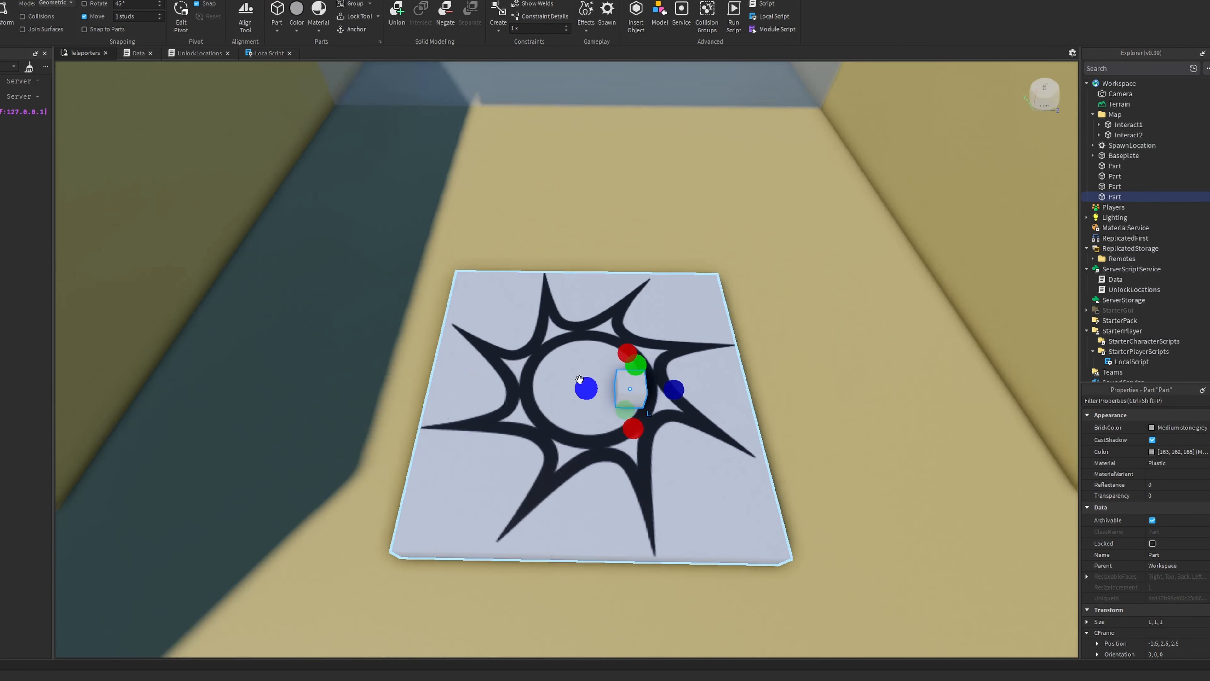
Step: Set the small part's transparency to 0.5 and move it to the centre of the spawn pad's sun emblem
{"action": "left_click", "coordinate": [1193, 495]}
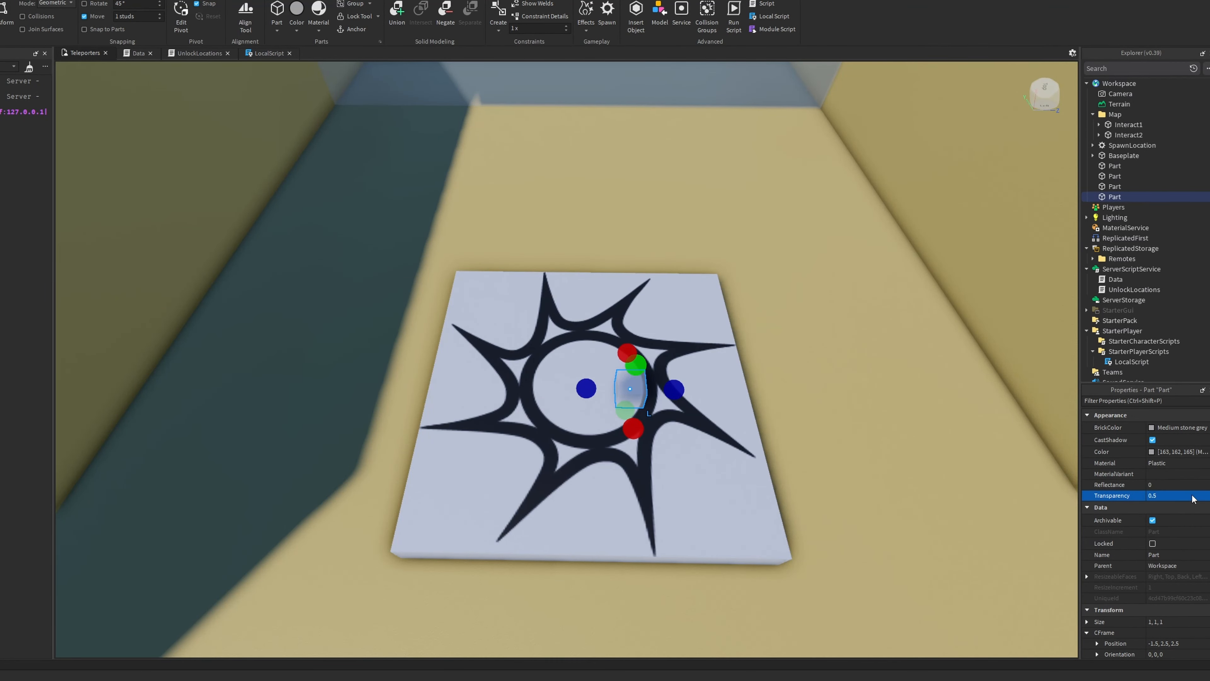
{"action": "right_click_drag", "start_coordinate": [648, 233], "coordinate": [665, 88]}
{"action": "left_click", "coordinate": [664, 88]}
{"action": "right_click_drag", "start_coordinate": [660, 446], "coordinate": [605, 481]}
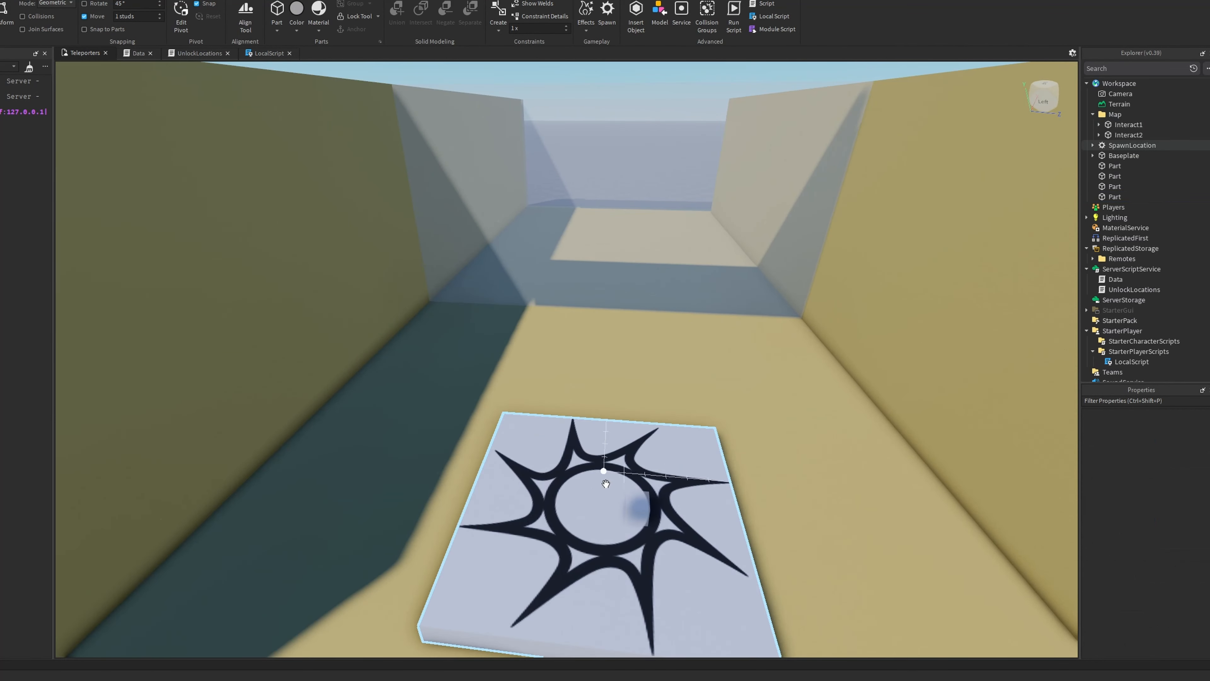
{"action": "left_click", "coordinate": [599, 485]}
Step: Disable CanCollide and enable Anchored for the small part
{"action": "scroll", "coordinate": [1168, 539], "scroll_direction": "down", "scroll_amount": 3}
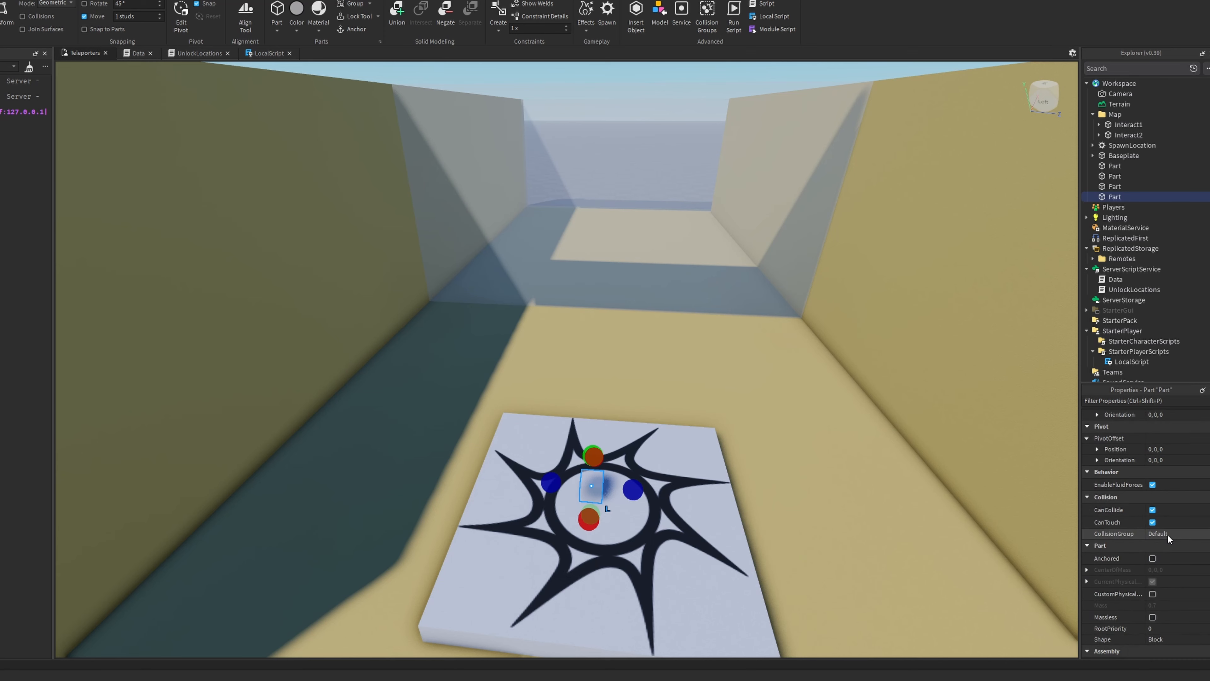
{"action": "left_click", "coordinate": [1152, 510]}
{"action": "left_click", "coordinate": [1153, 570]}
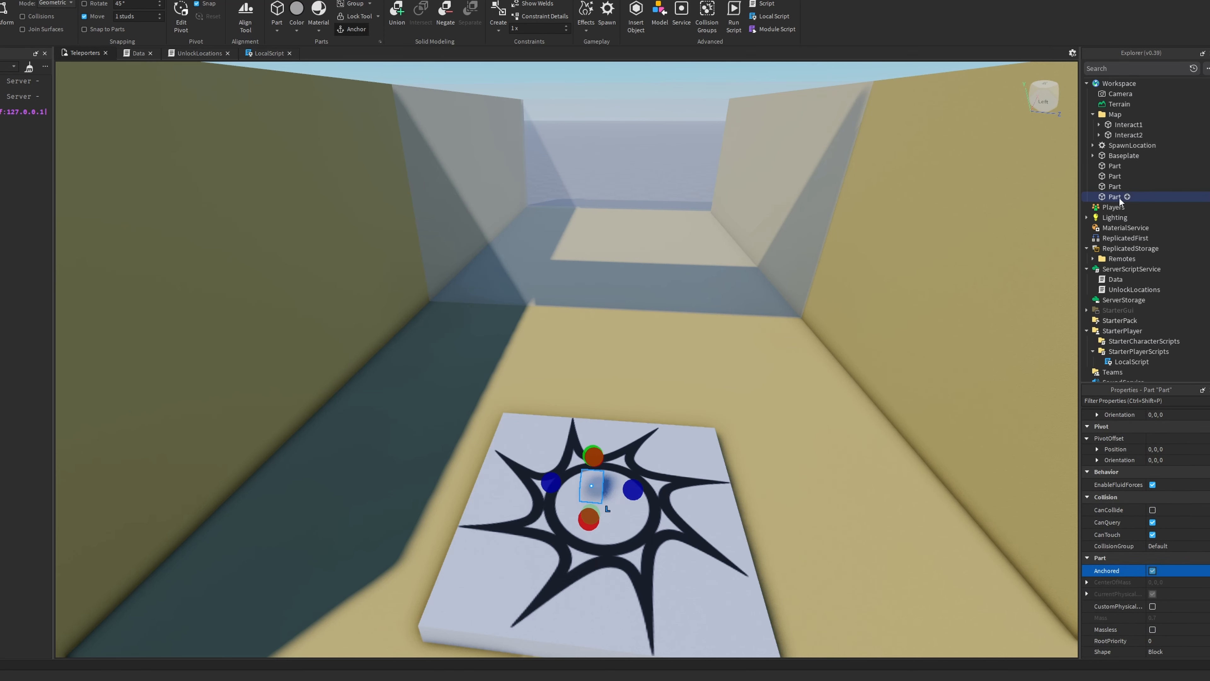
Step: Rename the small part to Location1Teleport and put it inside the Map folder
{"action": "scroll", "coordinate": [1168, 524], "scroll_direction": "up", "scroll_amount": 5}
{"action": "left_click", "coordinate": [1181, 557]}
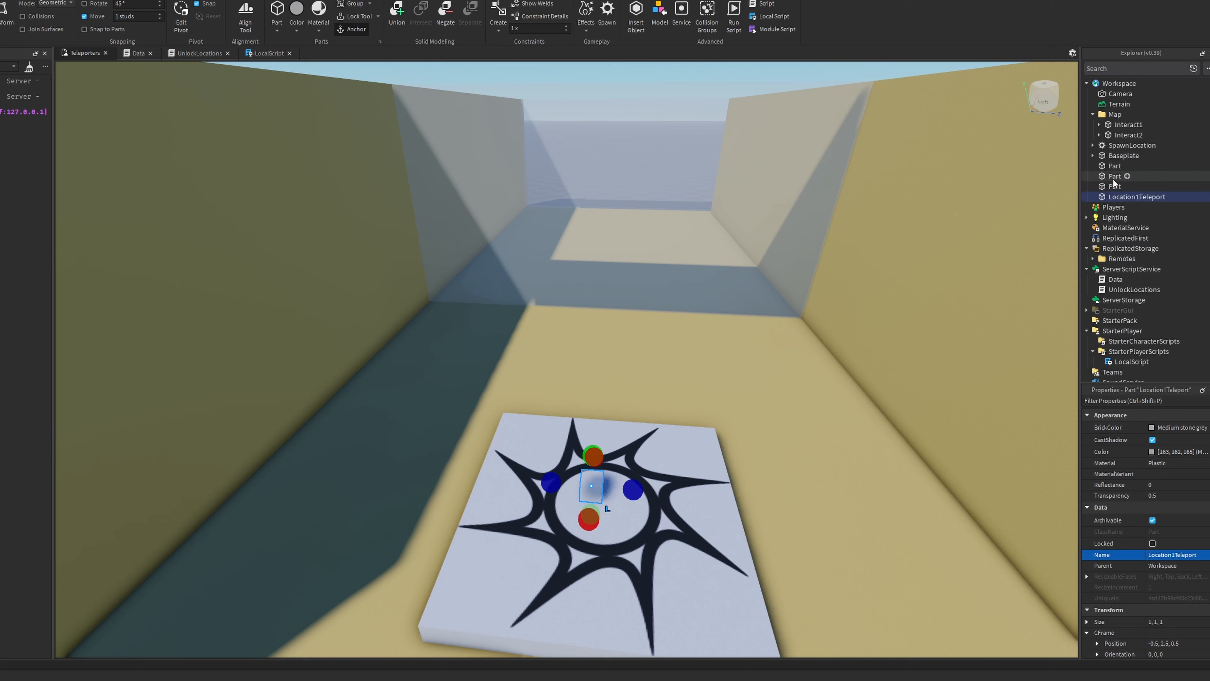
{"action": "left_click_drag", "start_coordinate": [1112, 119], "coordinate": [1112, 117]}
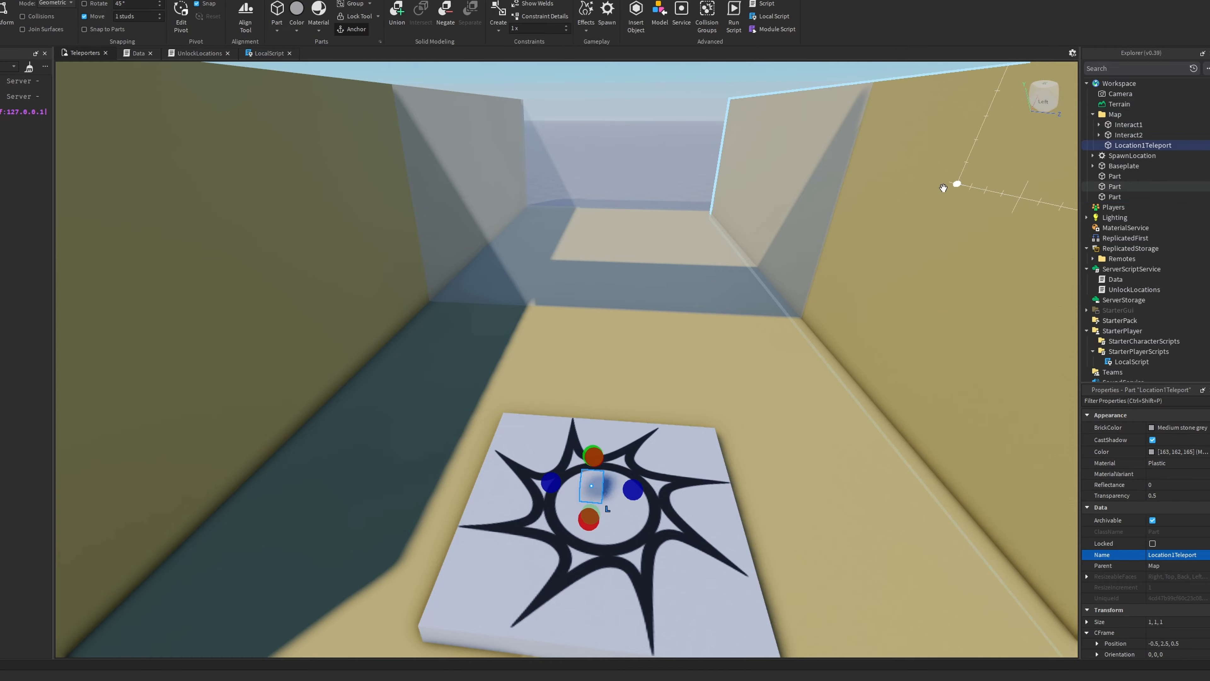
Step: Move Location1Teleport onto the floor between the two barriers, at about position 35.5, 1.5, 0.5
{"action": "right_click_drag", "start_coordinate": [945, 186], "coordinate": [818, 195]}
{"action": "key", "text": "d"}
{"action": "left_click_drag", "start_coordinate": [580, 488], "coordinate": [464, 307]}
{"action": "left_click", "coordinate": [464, 306]}
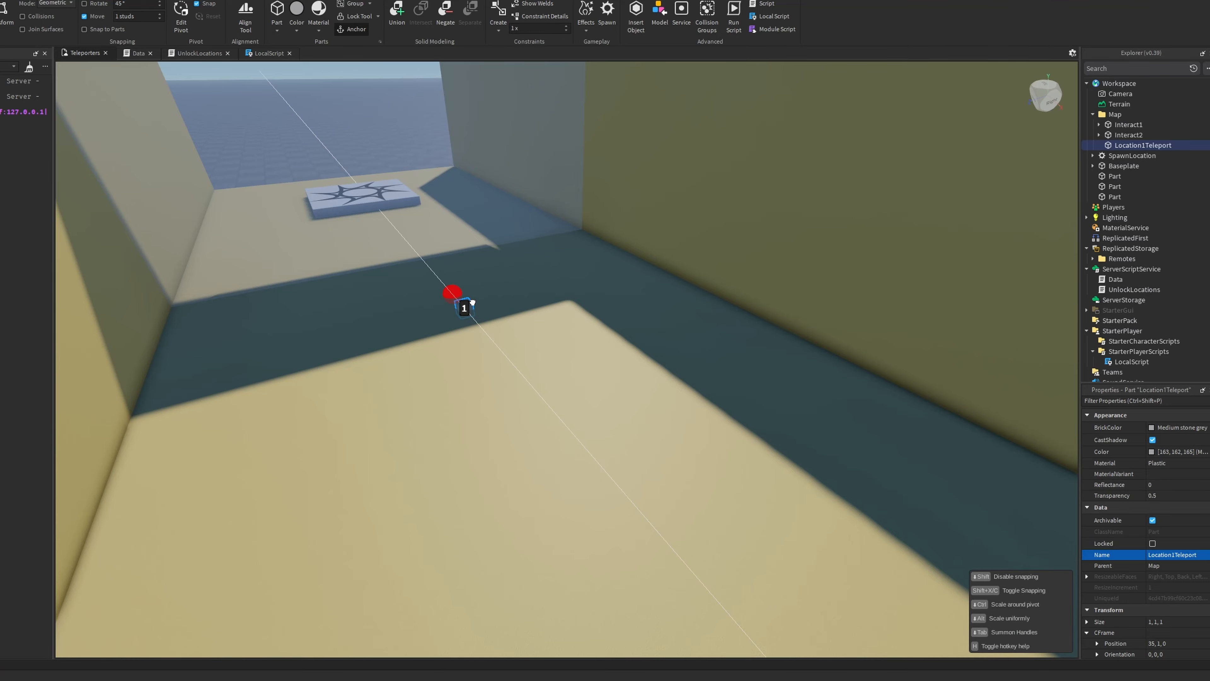
{"action": "right_click_drag", "start_coordinate": [518, 279], "coordinate": [508, 271]}
{"action": "right_click_drag", "start_coordinate": [517, 337], "coordinate": [527, 329]}
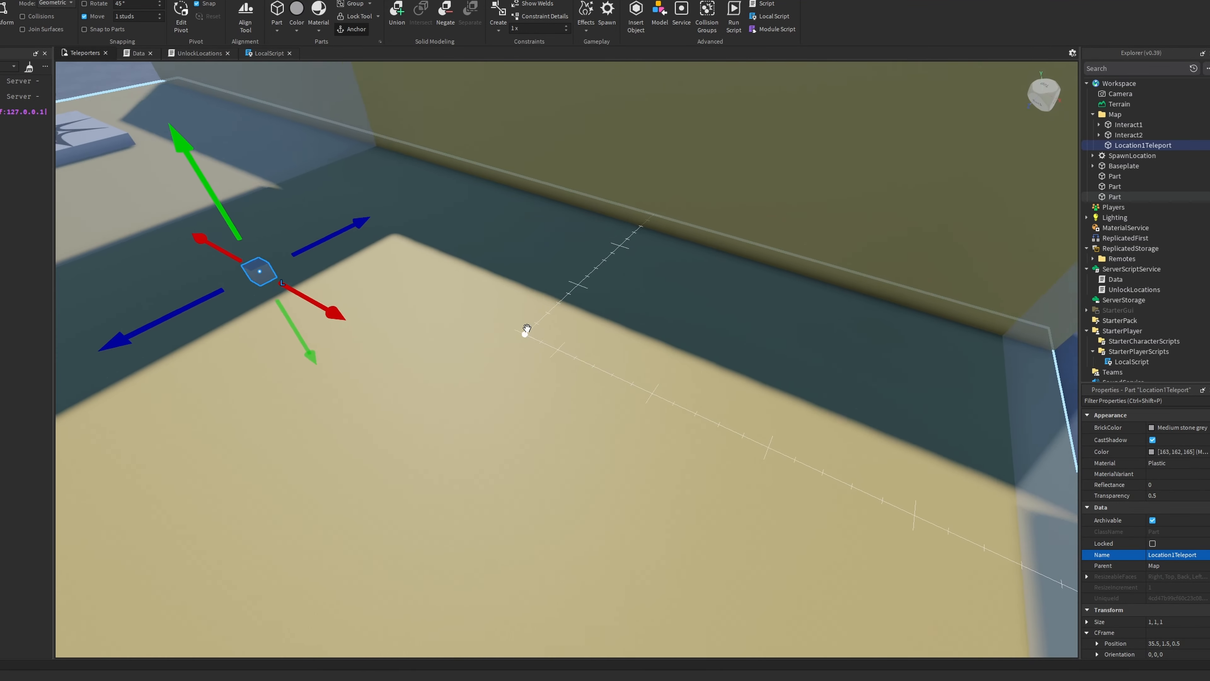
Step: Duplicate Location1Teleport and move the copy past the second barrier
{"action": "key", "text": "ctrl+d"}
{"action": "left_click_drag", "start_coordinate": [229, 256], "coordinate": [489, 359]}
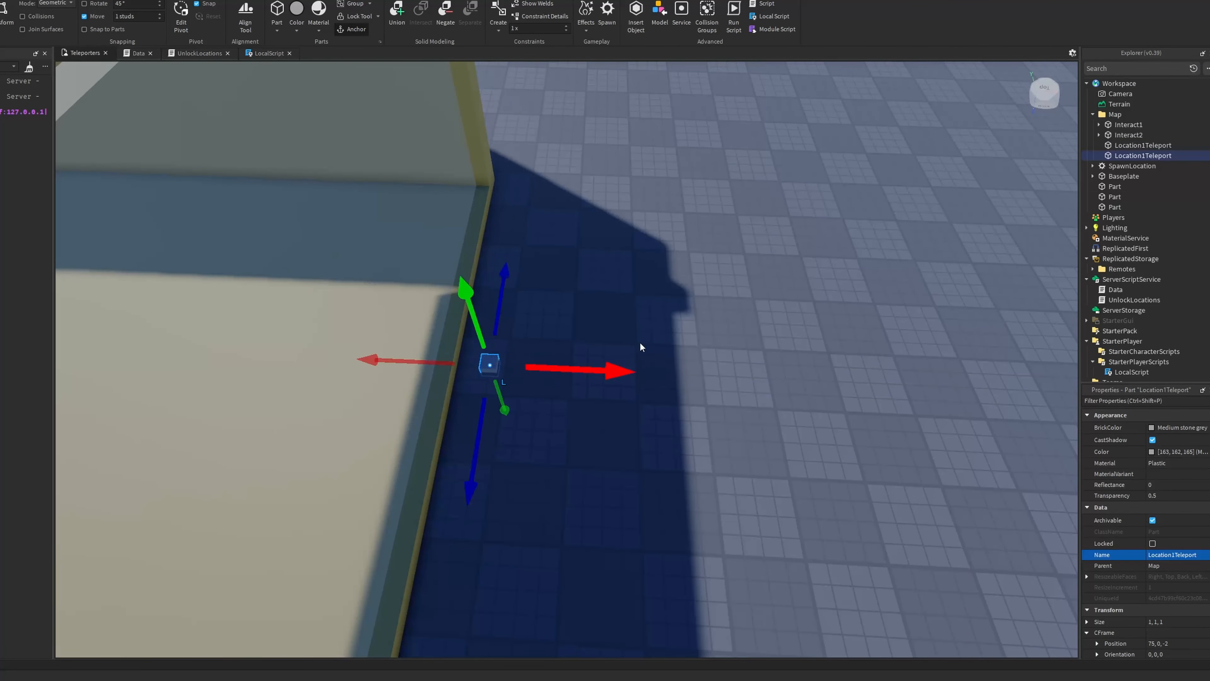
Step: Extend the floor past the second barrier to a length of 109 studs and place the teleport copy on it
{"action": "left_click", "coordinate": [467, 450]}
{"action": "left_click_drag", "start_coordinate": [481, 430], "coordinate": [502, 451]}
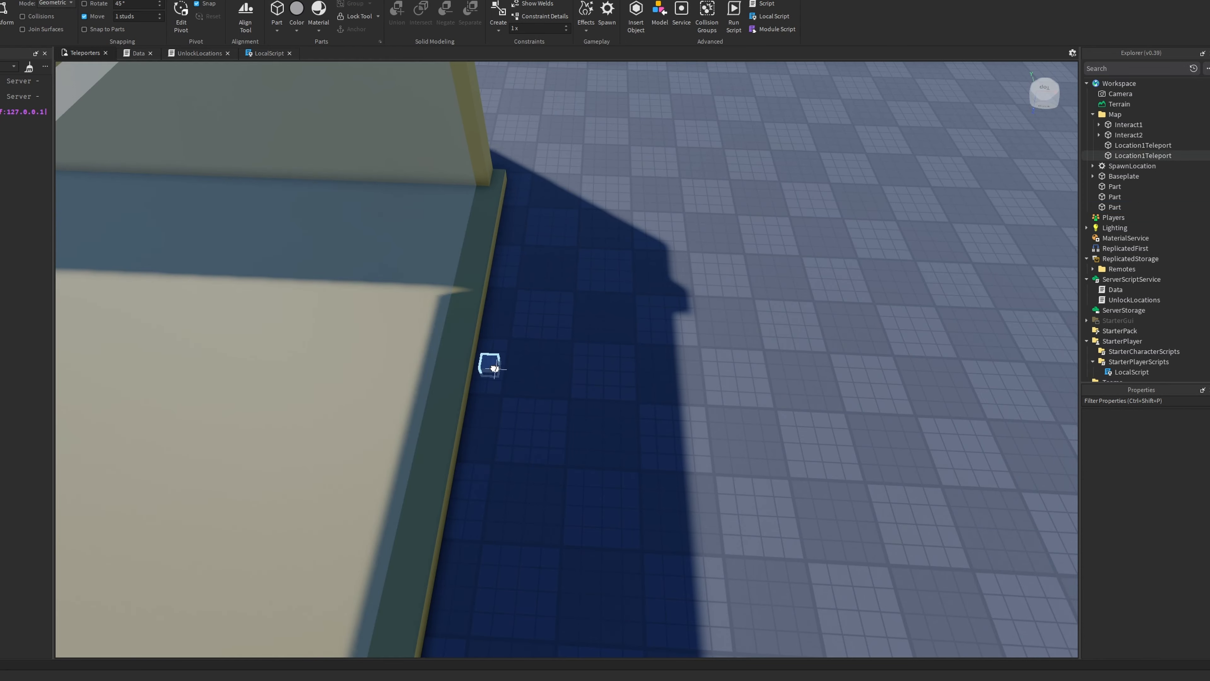
{"action": "left_click_drag", "start_coordinate": [488, 364], "coordinate": [476, 379]}
{"action": "left_click", "coordinate": [478, 417]}
{"action": "left_click_drag", "start_coordinate": [486, 451], "coordinate": [920, 305]}
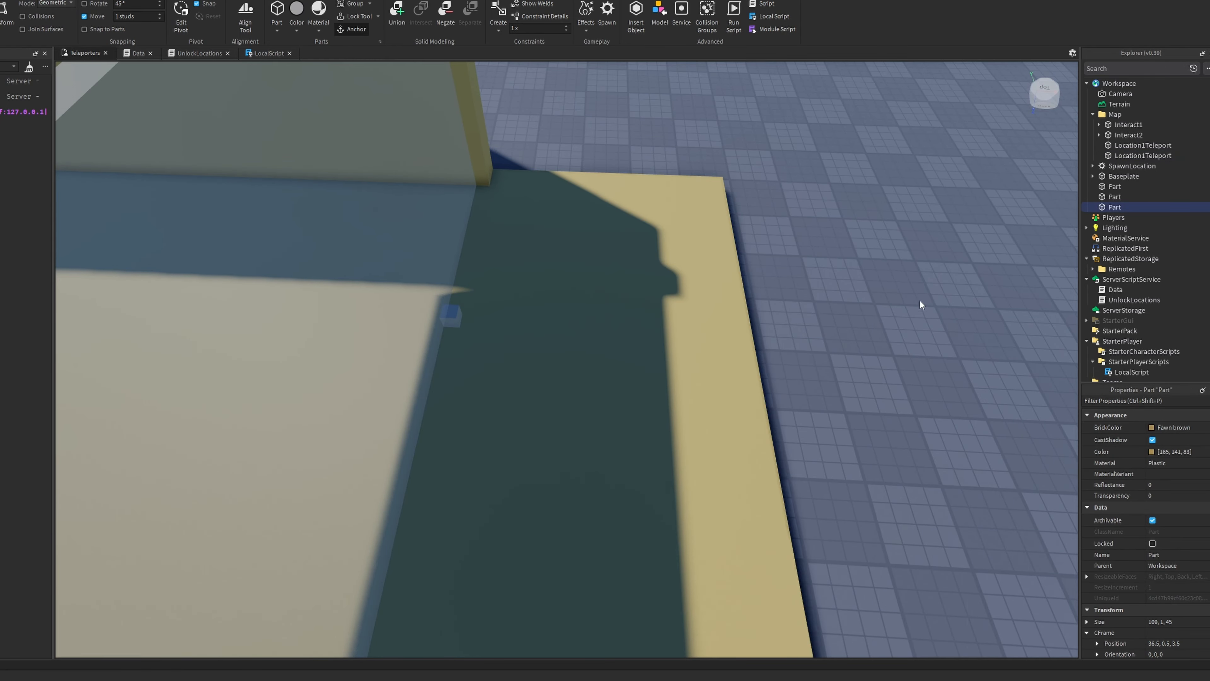
{"action": "left_click_drag", "start_coordinate": [451, 316], "coordinate": [511, 399]}
{"action": "right_click_drag", "start_coordinate": [729, 305], "coordinate": [724, 300]}
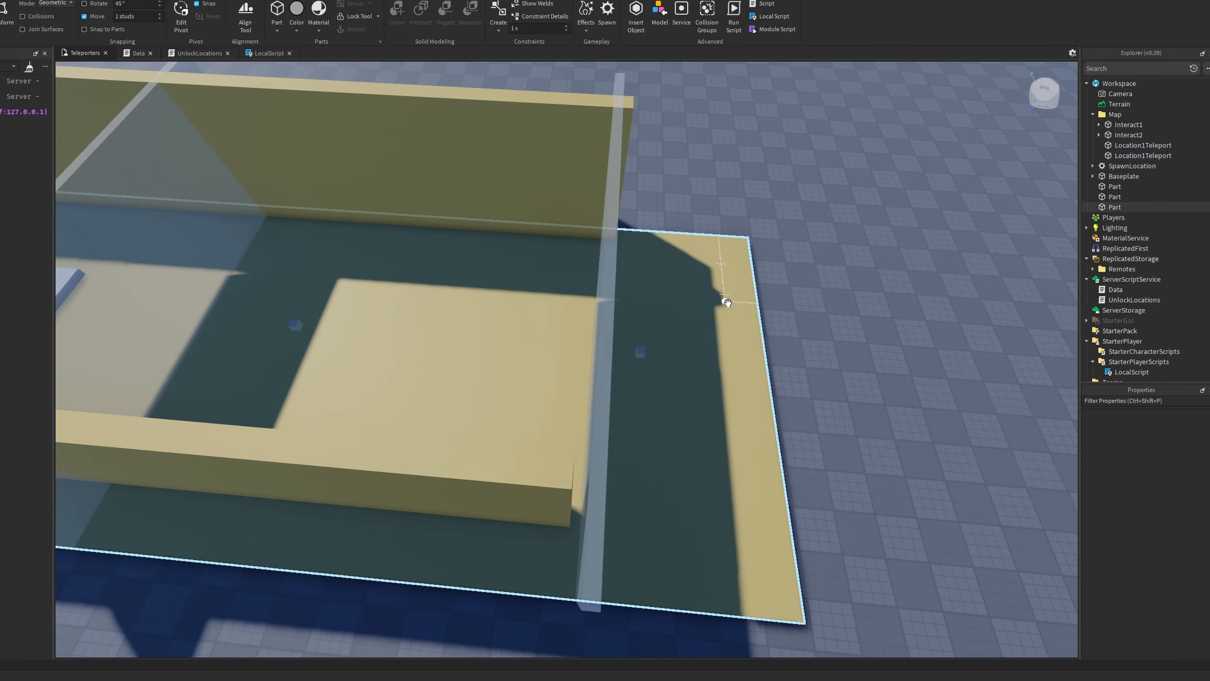
Step: Copy the Location1Teleport part that lies between the two barriers
{"action": "scroll", "coordinate": [618, 268], "scroll_direction": "up", "scroll_amount": 5}
{"action": "left_click", "coordinate": [555, 347]}
{"action": "scroll", "coordinate": [555, 347], "scroll_direction": "down", "scroll_amount": 5}
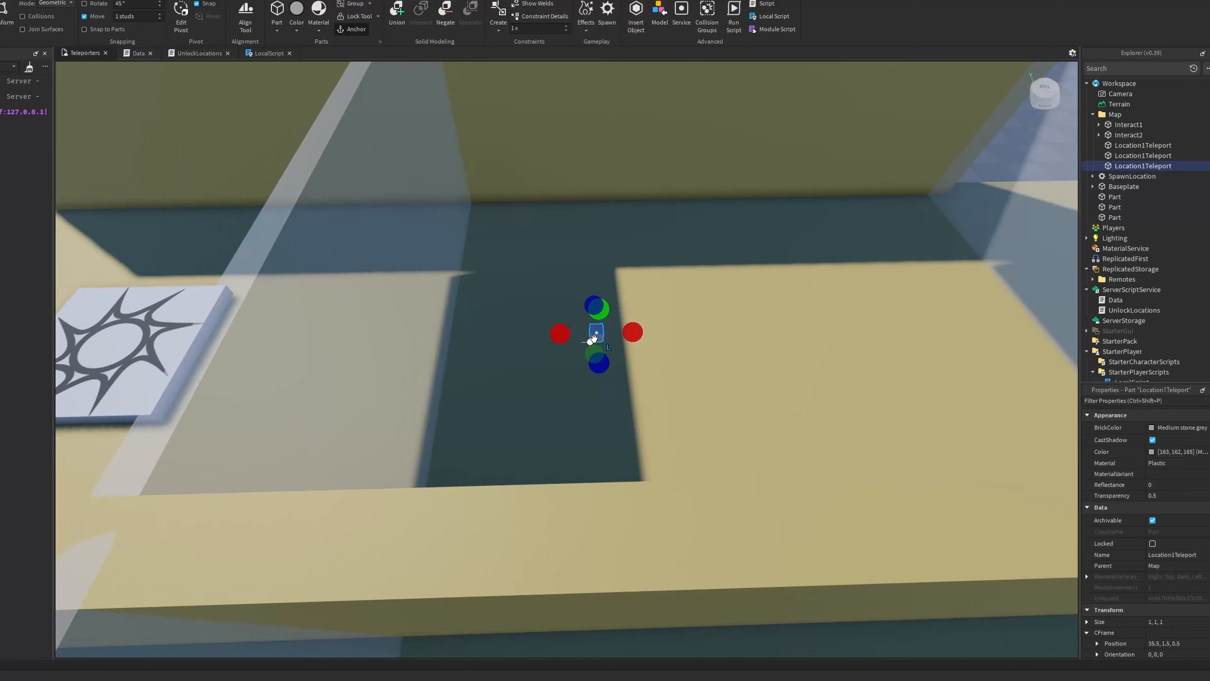
{"action": "left_click", "coordinate": [567, 329]}
{"action": "right_click_drag", "start_coordinate": [567, 329], "coordinate": [562, 334]}
{"action": "scroll", "coordinate": [448, 365], "scroll_direction": "up", "scroll_amount": 5}
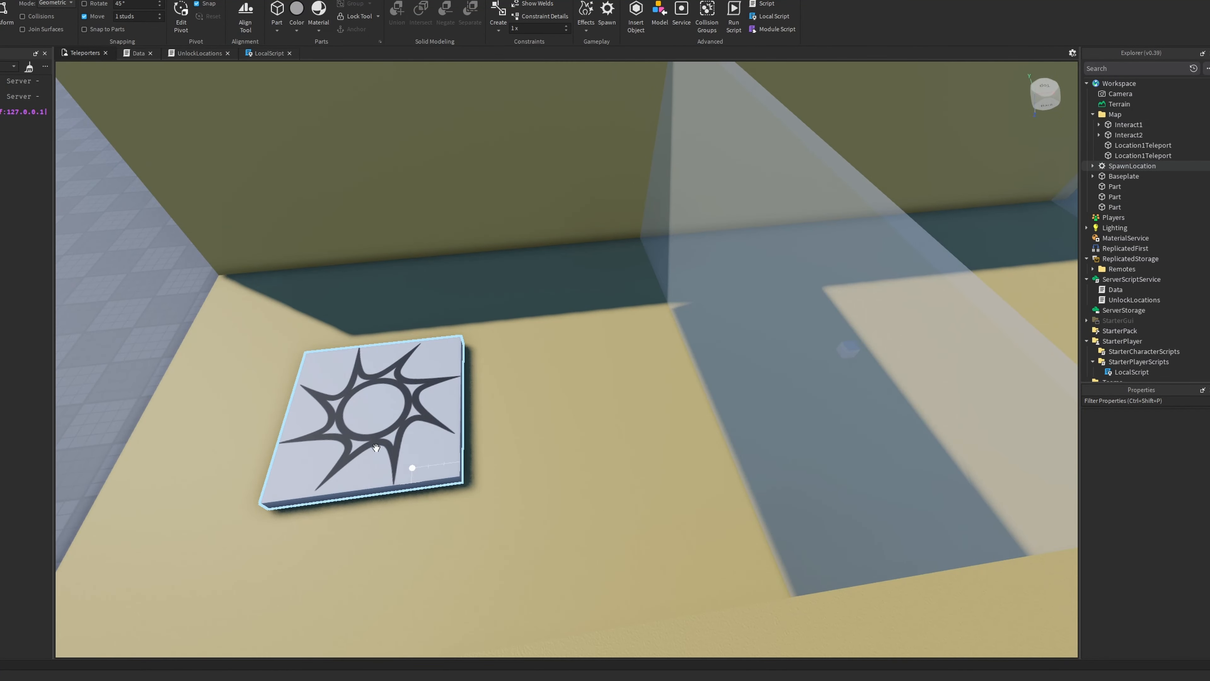
Step: Delete the spawn pad and paste the teleport part on the floor in its place, at about 1.5, 1.5, 1.5
{"action": "left_click", "coordinate": [376, 447]}
{"action": "scroll", "coordinate": [495, 402], "scroll_direction": "up", "scroll_amount": 5}
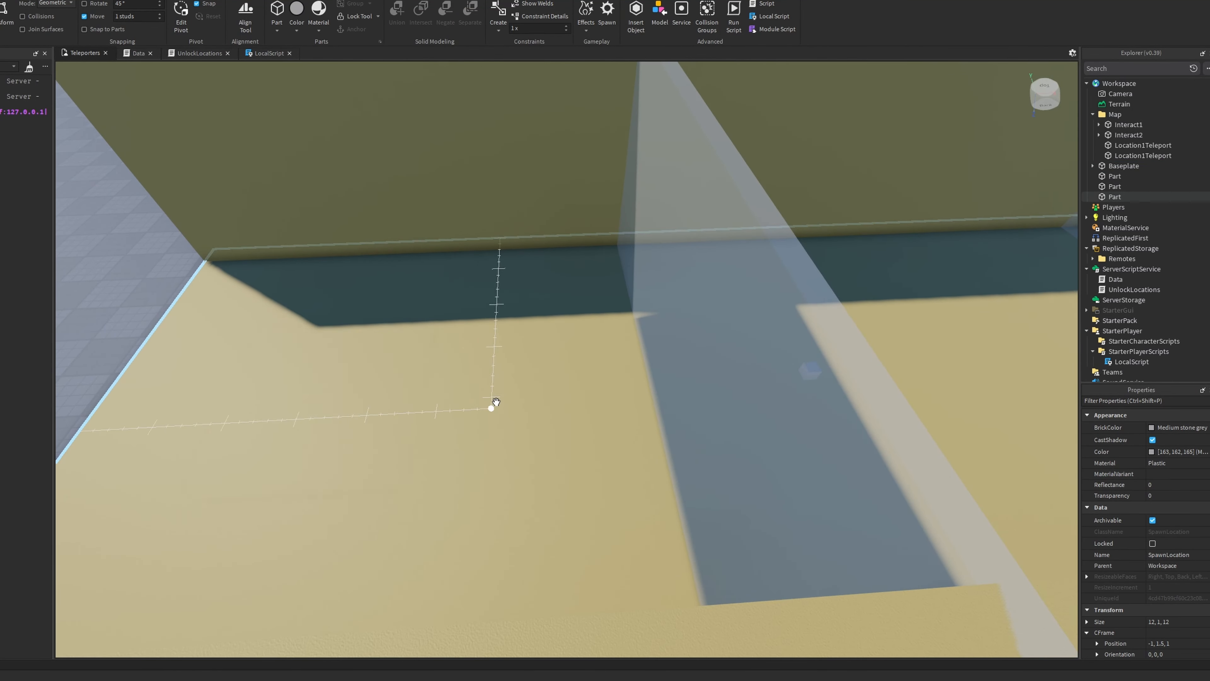
{"action": "scroll", "coordinate": [496, 402], "scroll_direction": "down", "scroll_amount": 5}
{"action": "key", "text": "ctrl+v"}
{"action": "left_click_drag", "start_coordinate": [735, 411], "coordinate": [438, 377]}
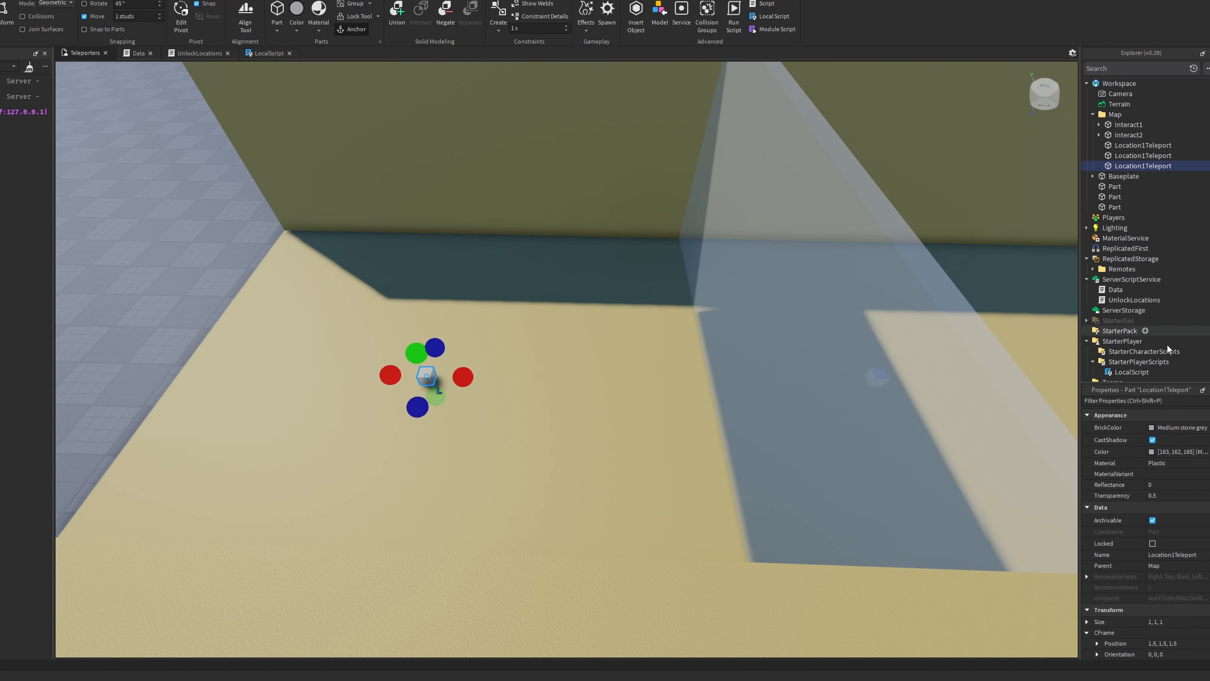
Step: Rename the copy in the lobby to LobbyTeleport and the one past the second barrier to Location2Teleport
{"action": "scroll", "coordinate": [1160, 512], "scroll_direction": "down", "scroll_amount": 1}
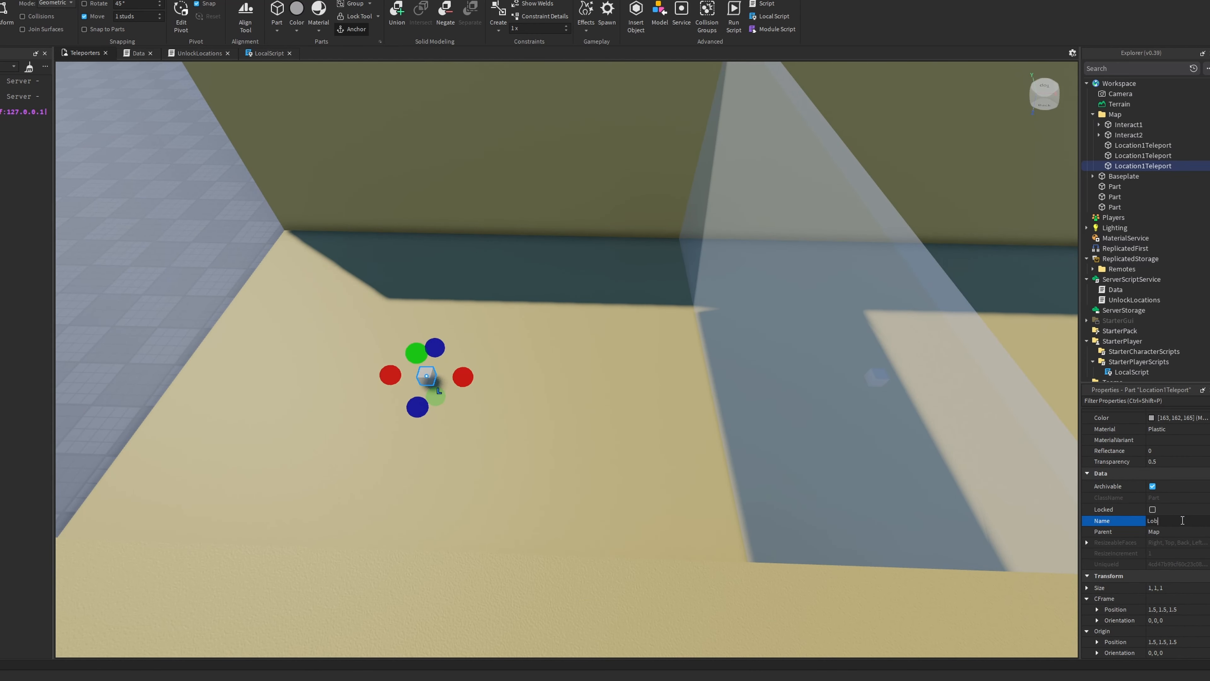
{"action": "left_click", "coordinate": [1146, 155]}
{"action": "key", "text": "f"}
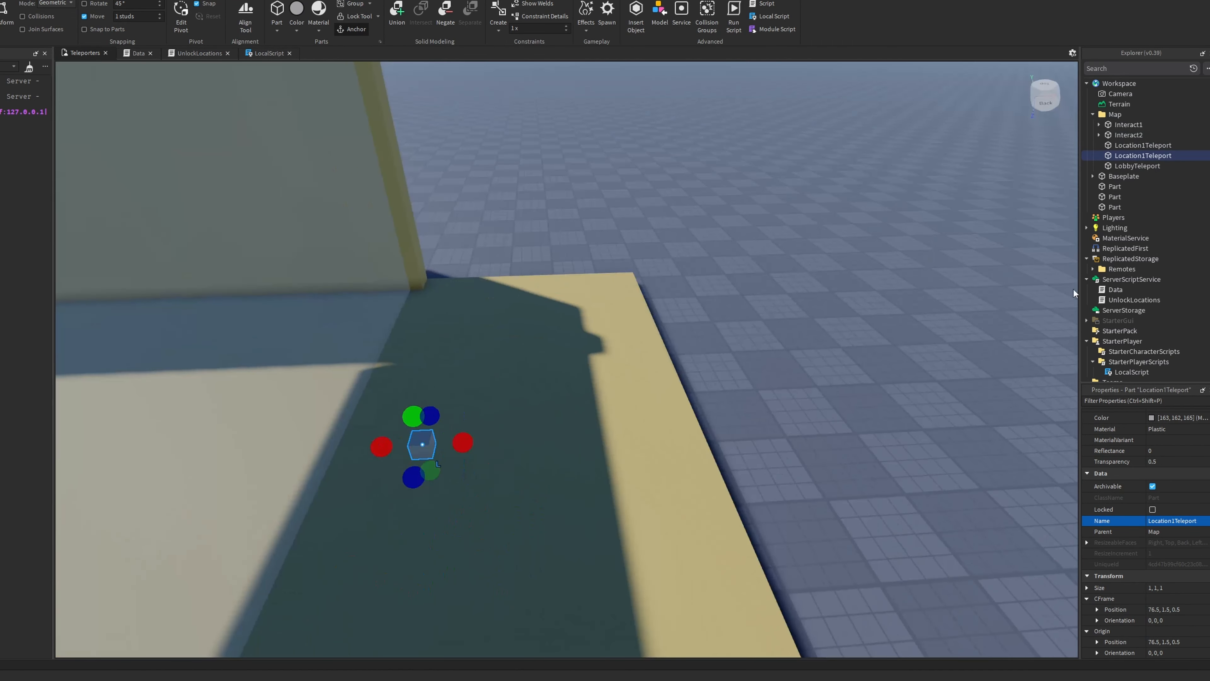
{"action": "left_click", "coordinate": [1178, 521]}
Step: Collapse ServerScriptService in the Explorer and add a new LocalScript to StarterPlayerScripts
{"action": "right_click_drag", "start_coordinate": [921, 386], "coordinate": [633, 285]}
{"action": "scroll", "coordinate": [697, 338], "scroll_direction": "up", "scroll_amount": 5}
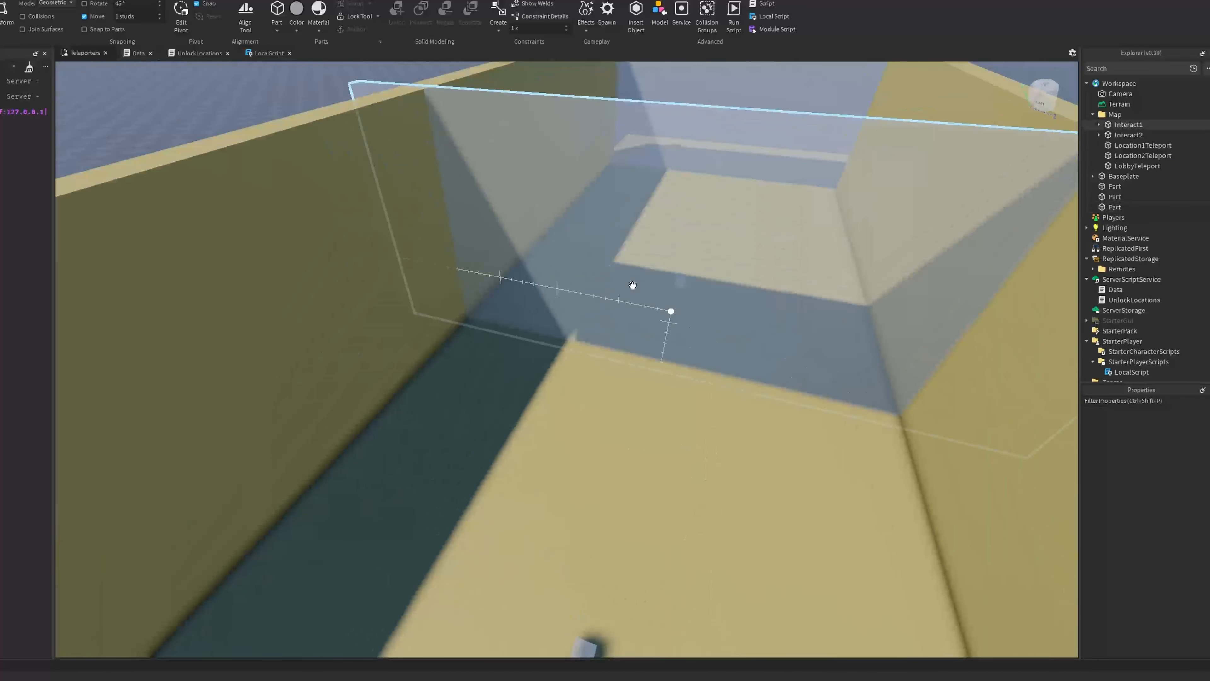
{"action": "scroll", "coordinate": [633, 285], "scroll_direction": "down", "scroll_amount": 5}
{"action": "scroll", "coordinate": [1091, 281], "scroll_direction": "down", "scroll_amount": 1}
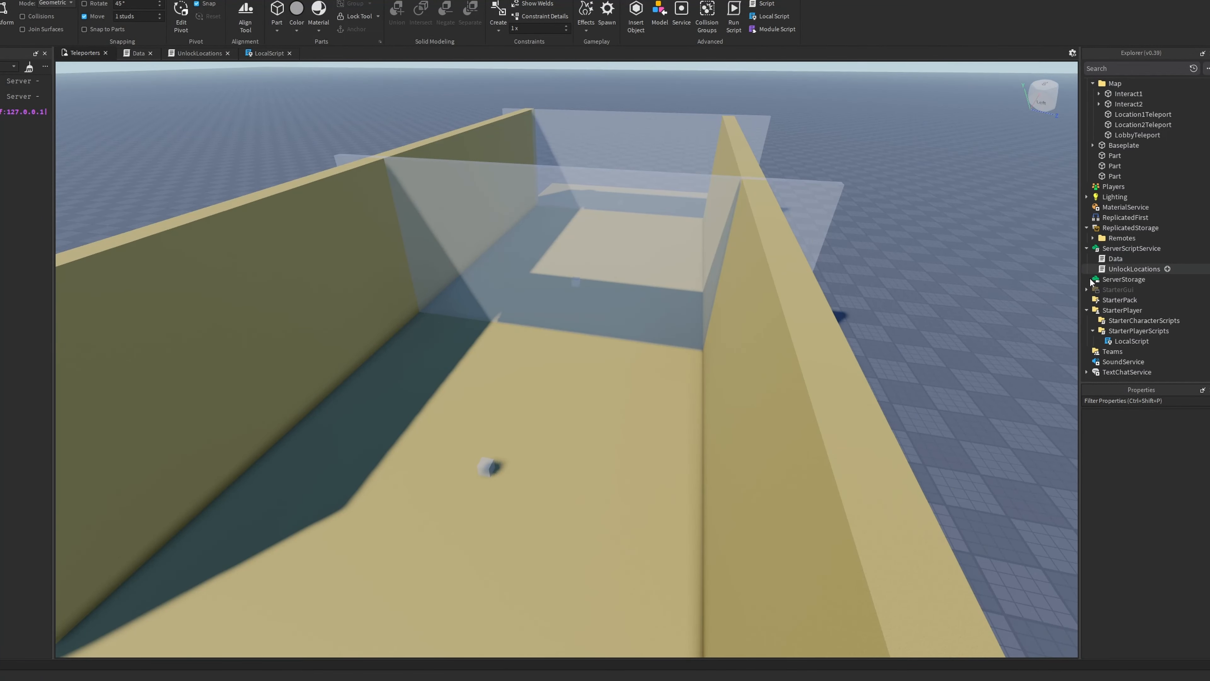
{"action": "left_click", "coordinate": [1087, 248]}
{"action": "left_click", "coordinate": [1132, 328]}
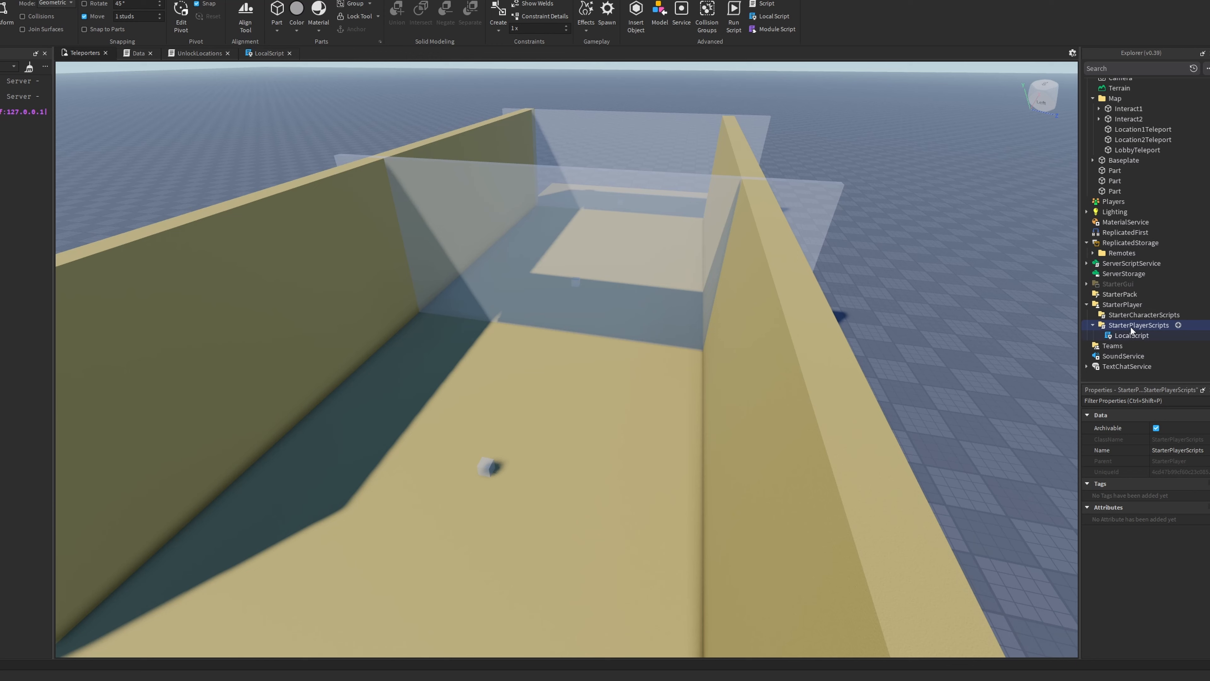
{"action": "left_click", "coordinate": [1178, 325]}
{"action": "left_click", "coordinate": [1120, 363]}
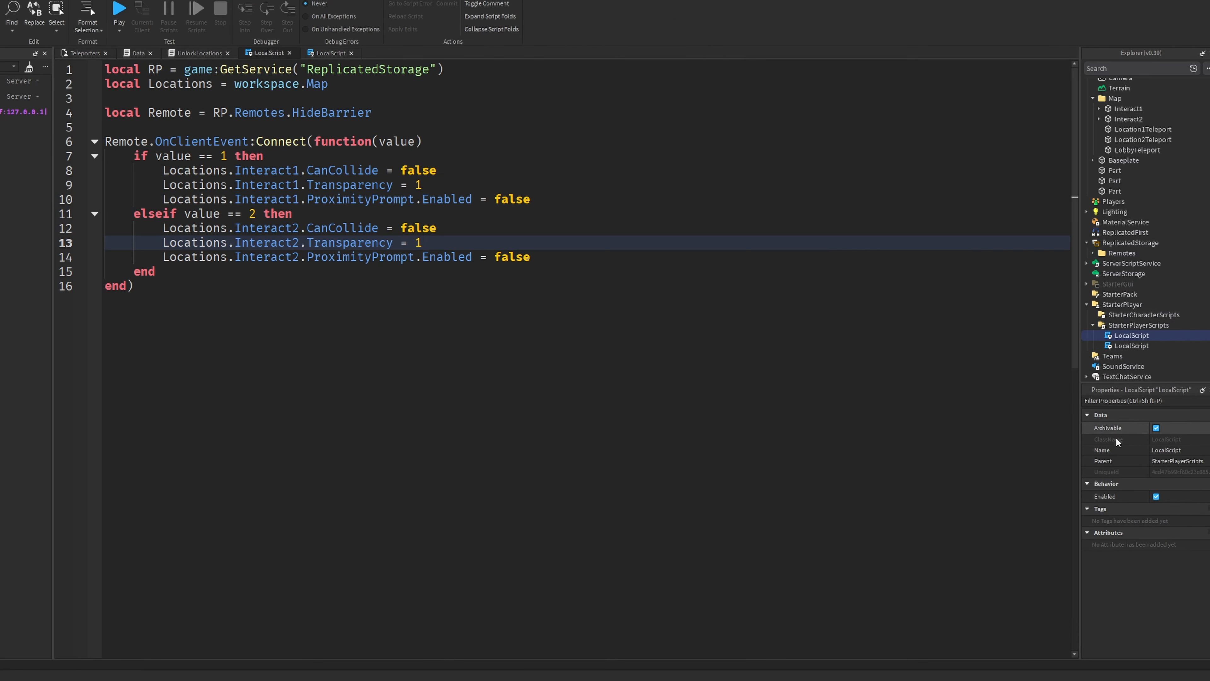
Step: Rename the new LocalScript to TeleporterGUI and show its code
{"action": "left_click", "coordinate": [1144, 345]}
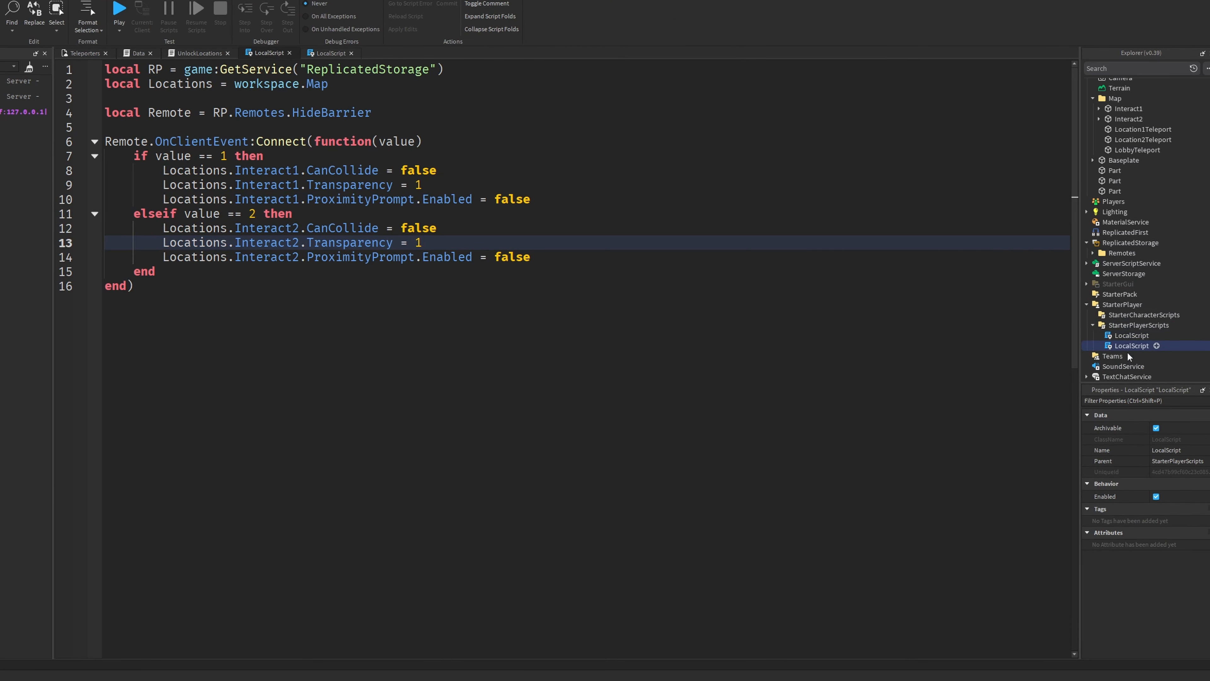
{"action": "left_click", "coordinate": [1177, 450]}
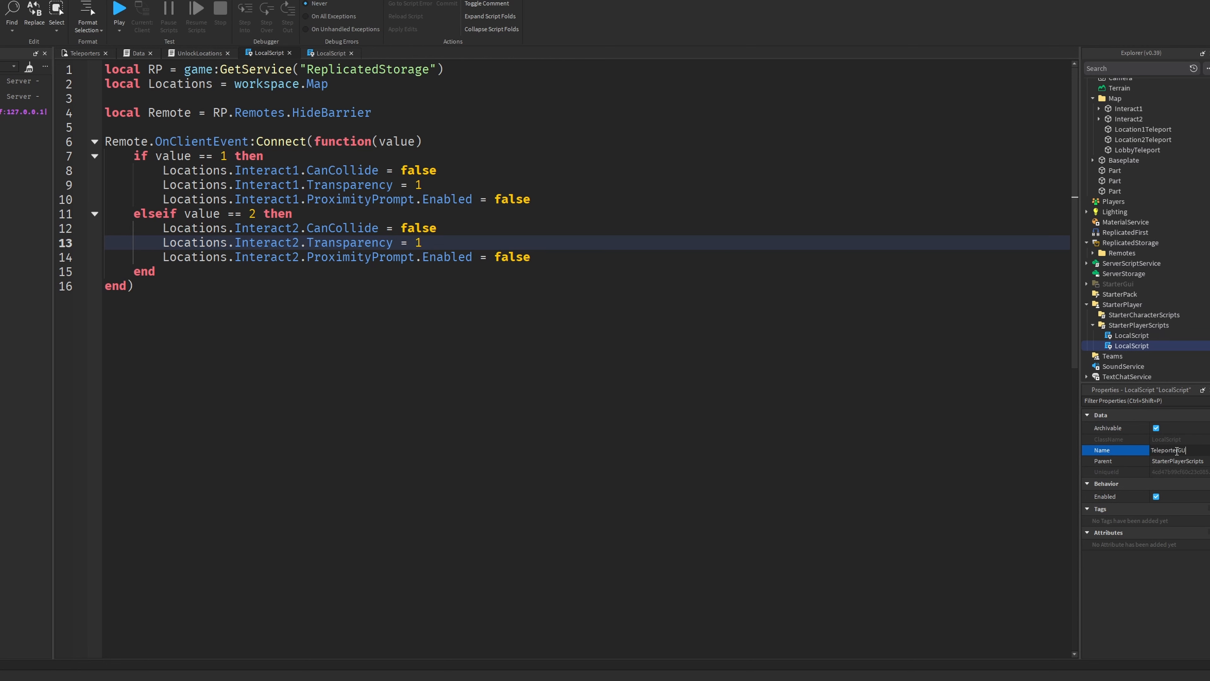
{"action": "left_click", "coordinate": [334, 53]}
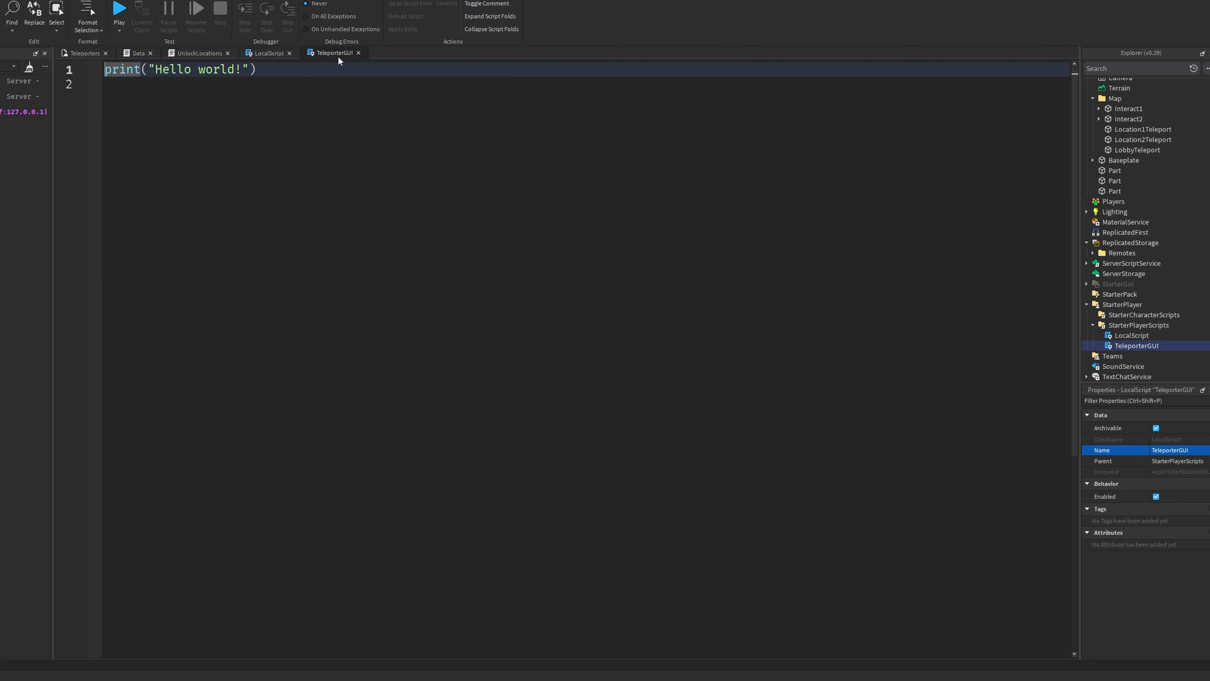
Step: Replace the default code in TeleporterGUI with the line local player = game.Players.LocalPlayer
{"action": "left_click", "coordinate": [335, 113]}
{"action": "key", "text": "ctrl+a"}
{"action": "key", "text": "BackSpace"}
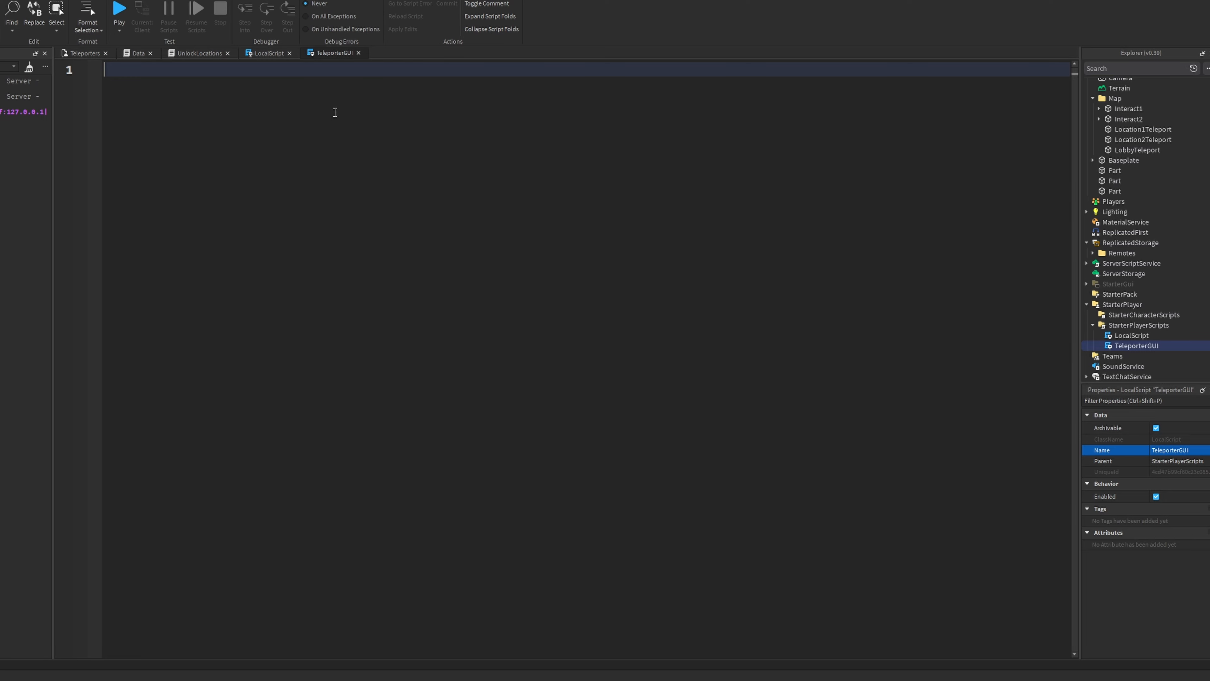
{"action": "type", "text": "local player = game.Players.LocalPlayer"}
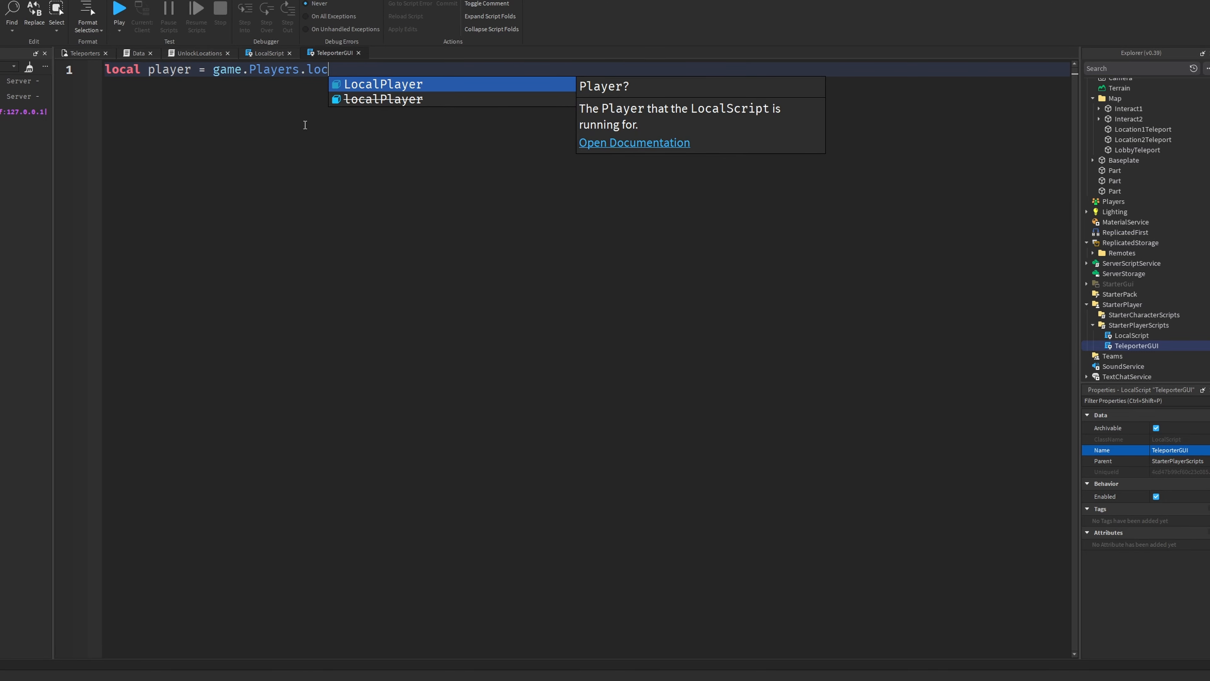
{"action": "left_click_drag", "start_coordinate": [379, 71], "coordinate": [213, 70]}
{"action": "key", "text": "ctrl+j"}
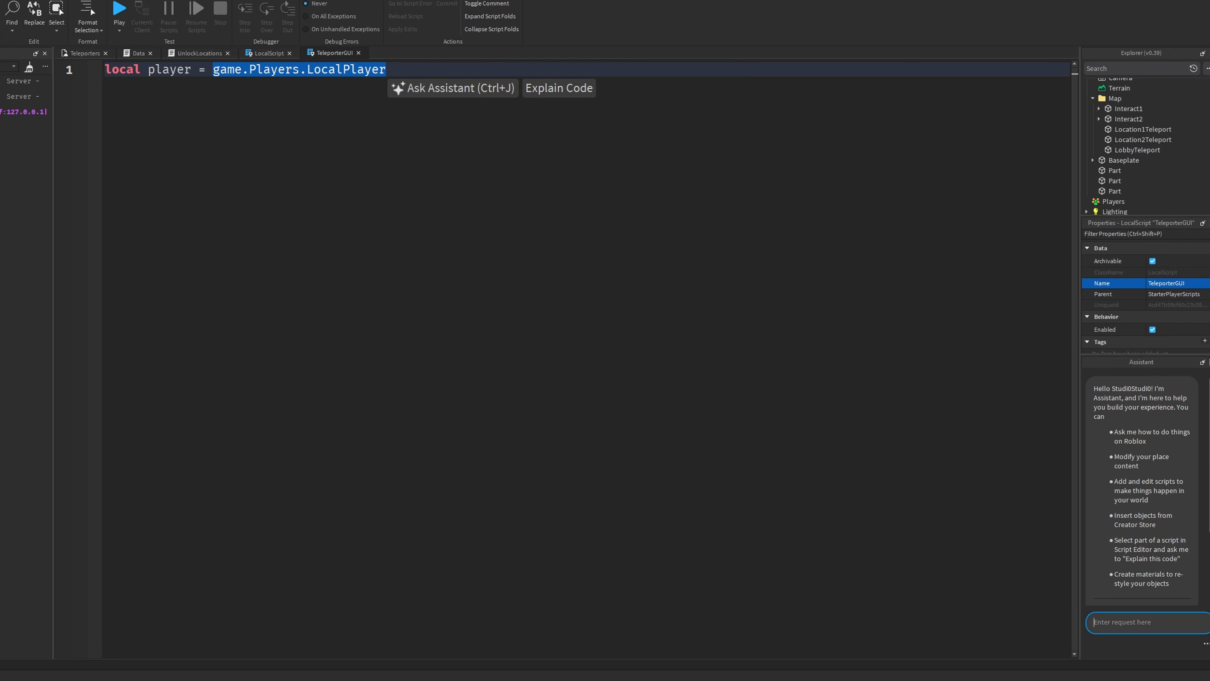
{"action": "left_click", "coordinate": [1209, 362]}
{"action": "left_click", "coordinate": [567, 176]}
{"action": "left_click_drag", "start_coordinate": [388, 69], "coordinate": [101, 70]}
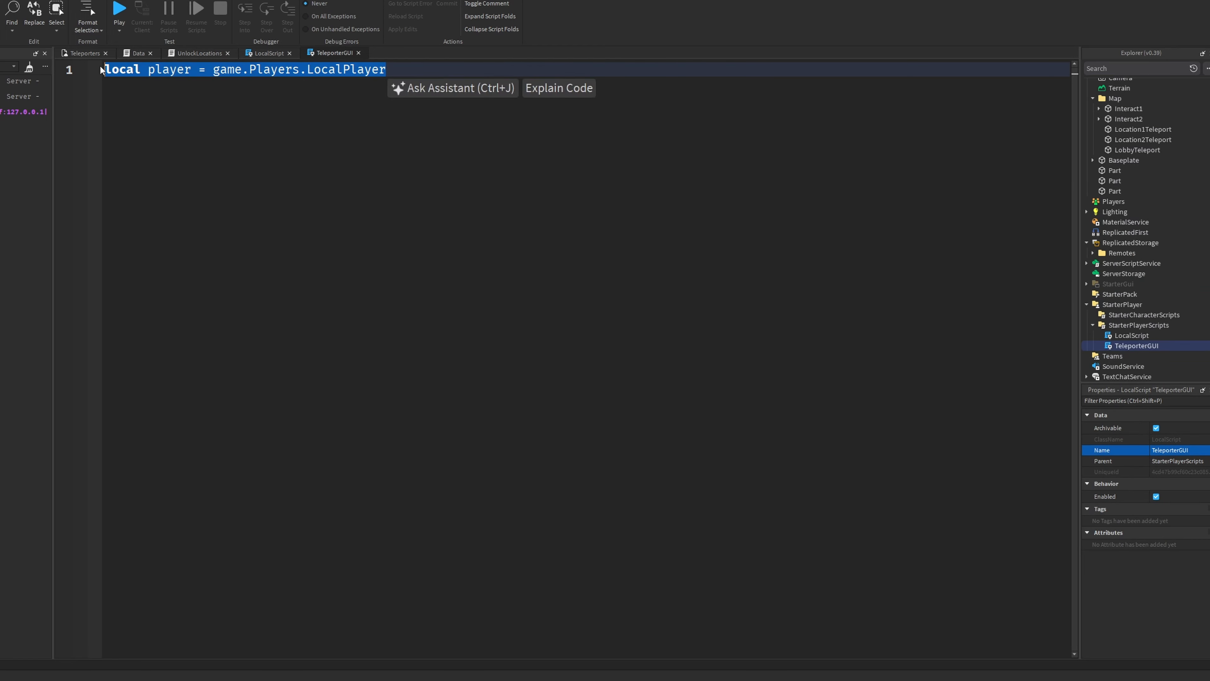
{"action": "left_click", "coordinate": [446, 77]}
{"action": "key", "text": "Return"}
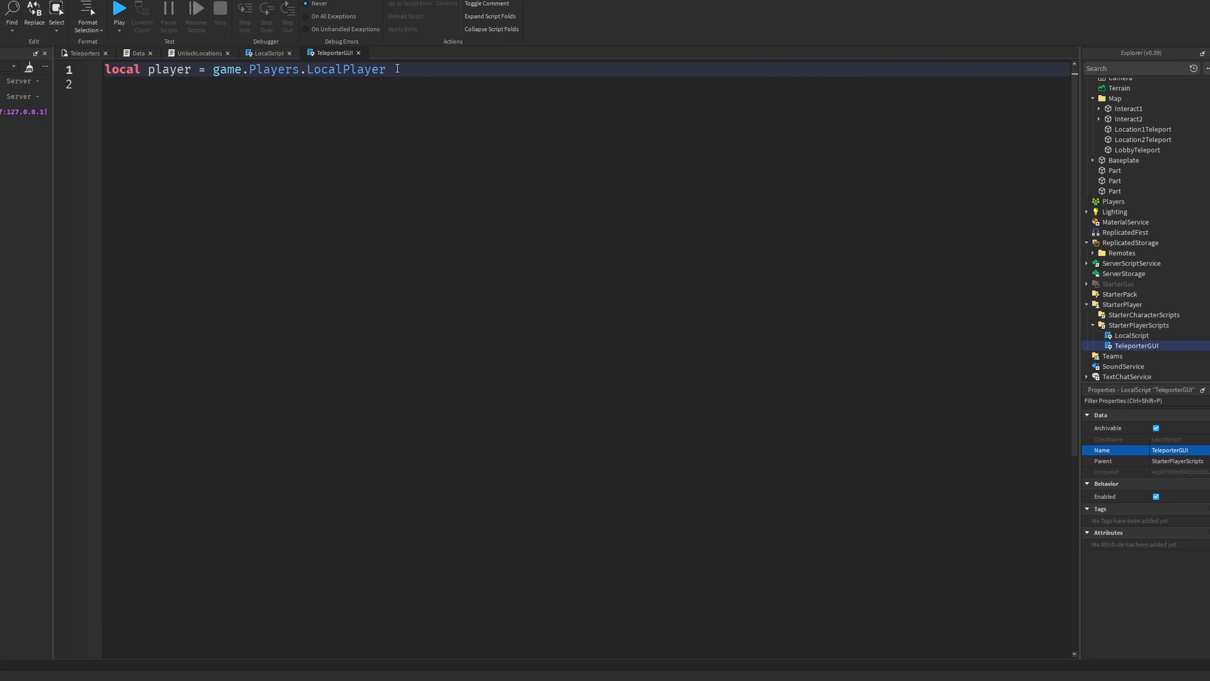
{"action": "triple_click", "coordinate": [443, 73]}
{"action": "left_click", "coordinate": [451, 88]}
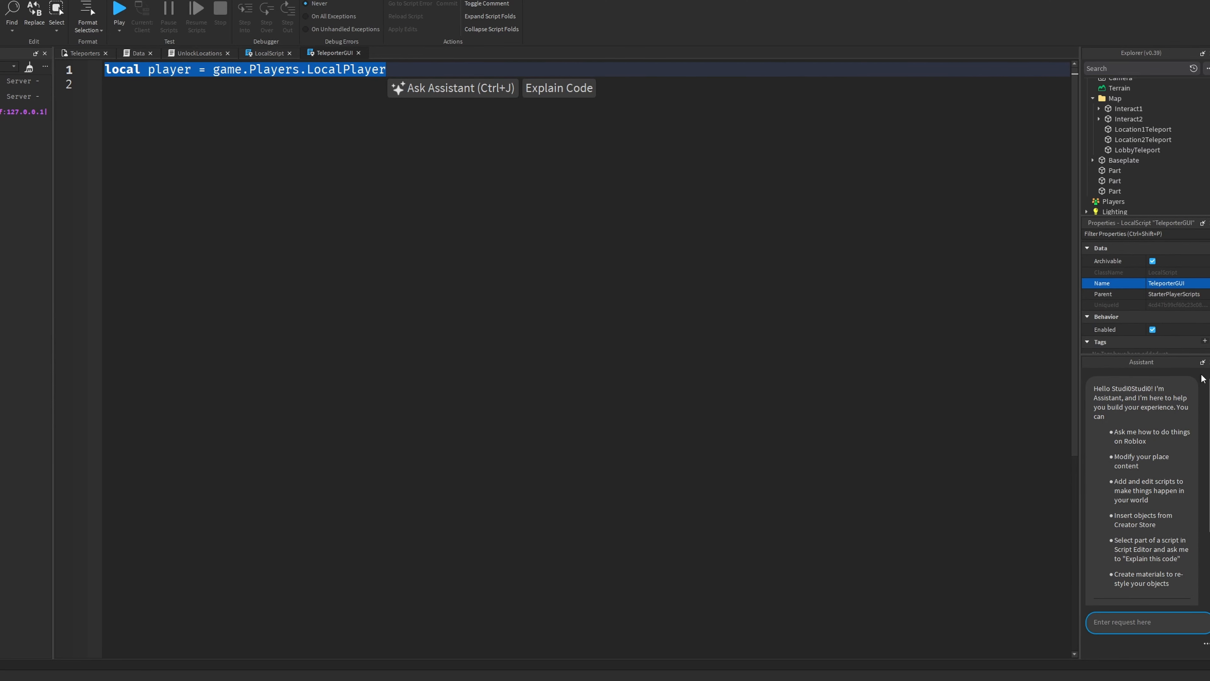
{"action": "left_click", "coordinate": [1203, 362]}
{"action": "left_click", "coordinate": [425, 75]}
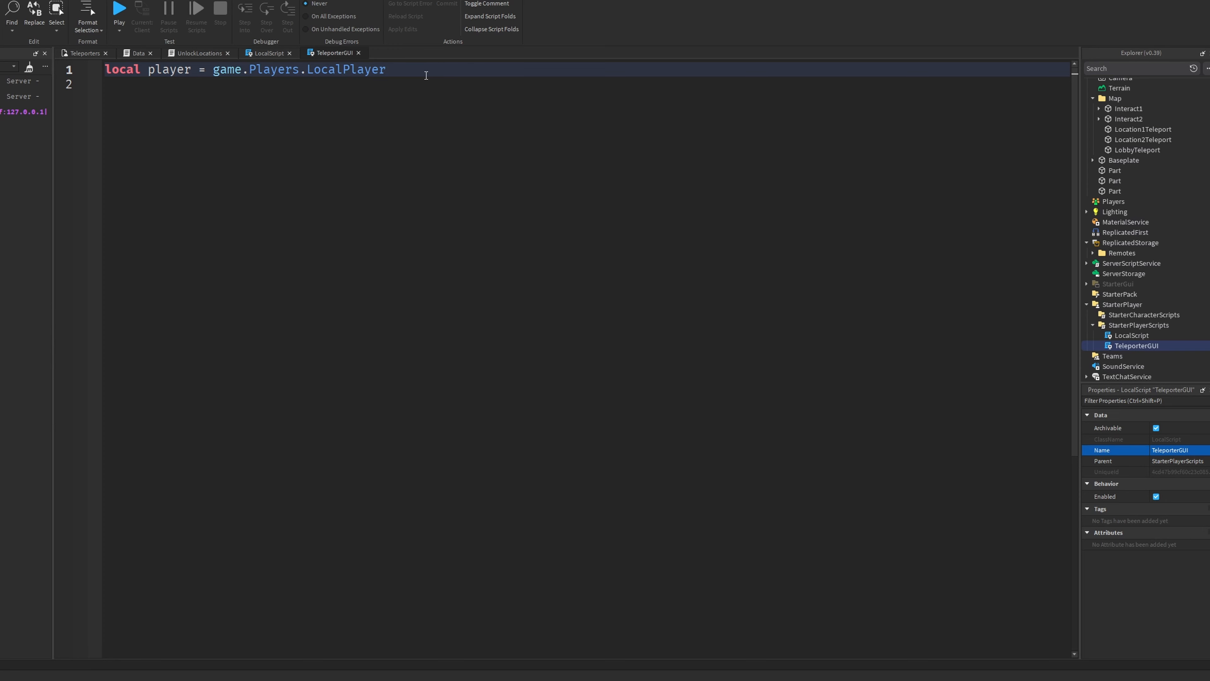
Step: Start a new line below the player variable in the TeleporterGUI script
{"action": "left_click_drag", "start_coordinate": [423, 74], "coordinate": [105, 71]}
{"action": "left_click", "coordinate": [451, 67]}
{"action": "key", "text": "Return"}
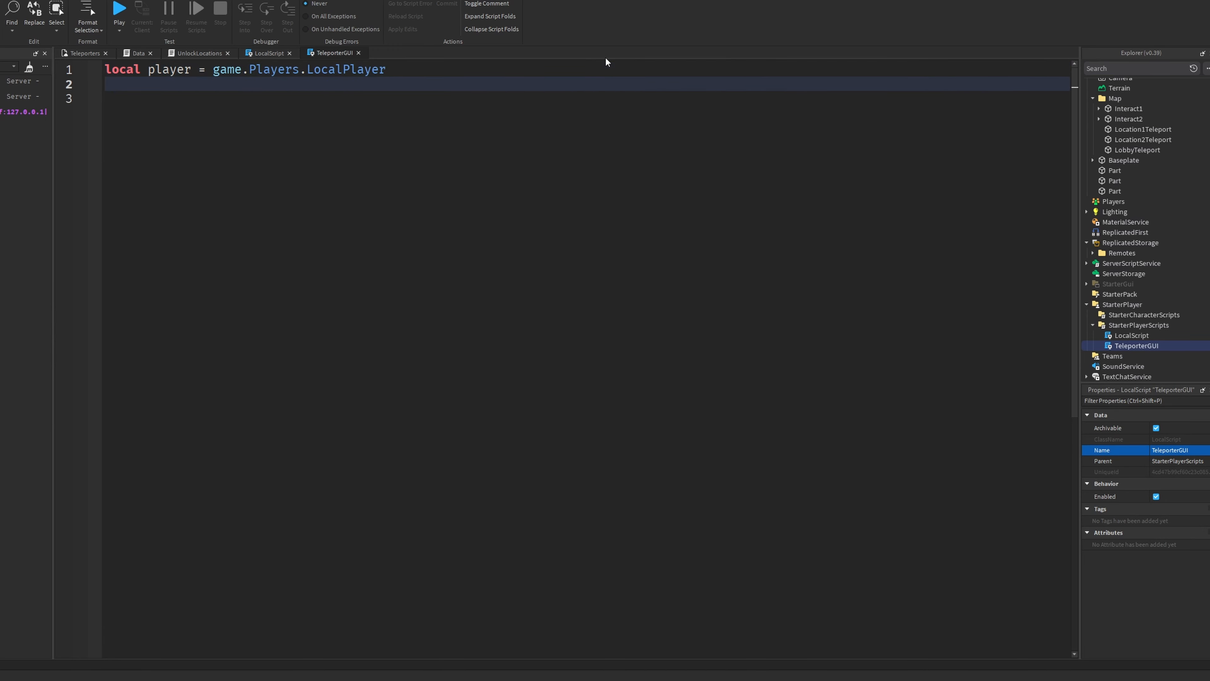